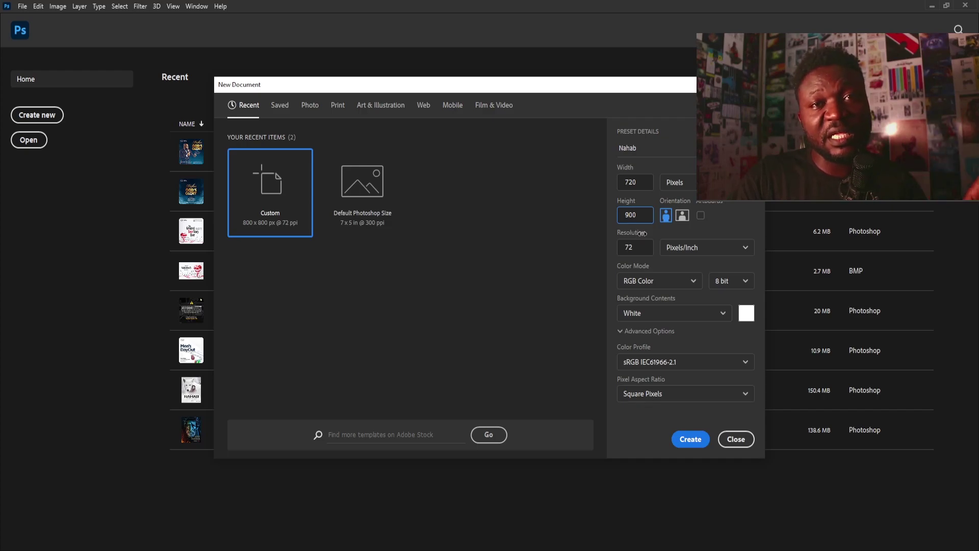
Set the resolution to 100 pixels/inch and create the 720 x 900 px document
key(Tab)
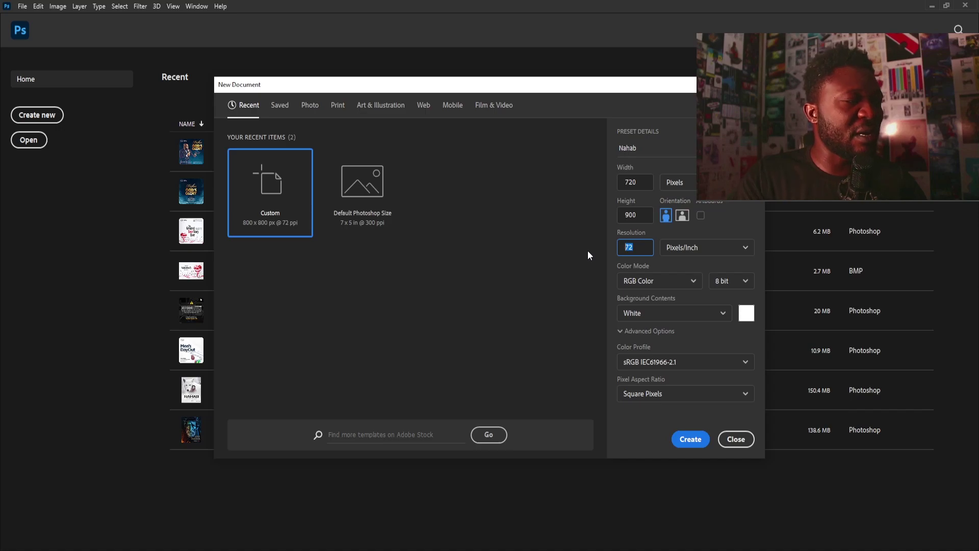
text(100)
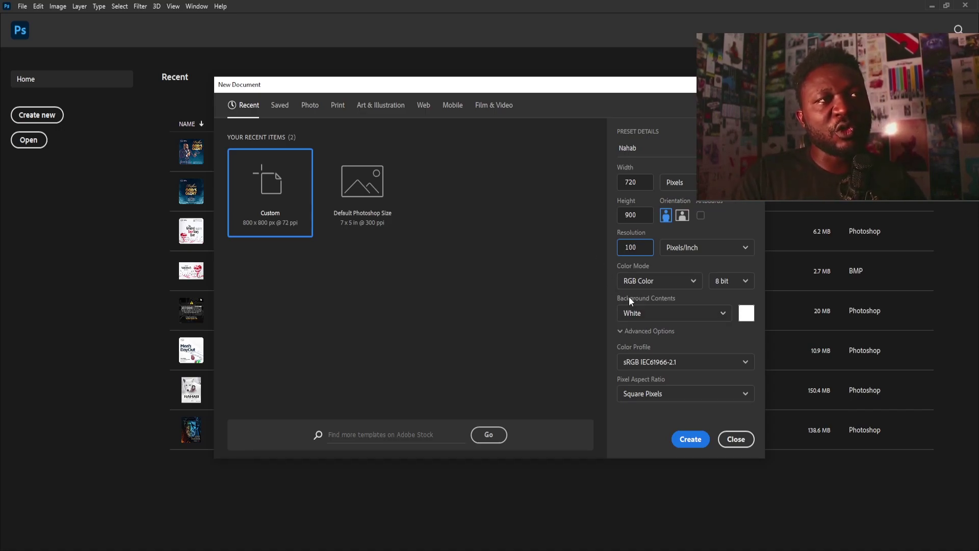
click(689, 440)
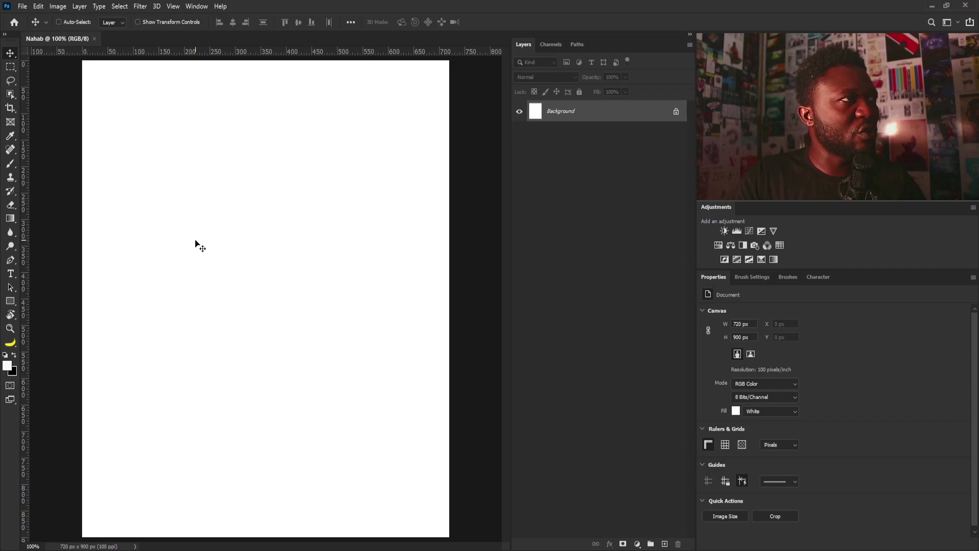
Place the snowy forest photo on the canvas and enlarge it beyond the canvas width
key(b)
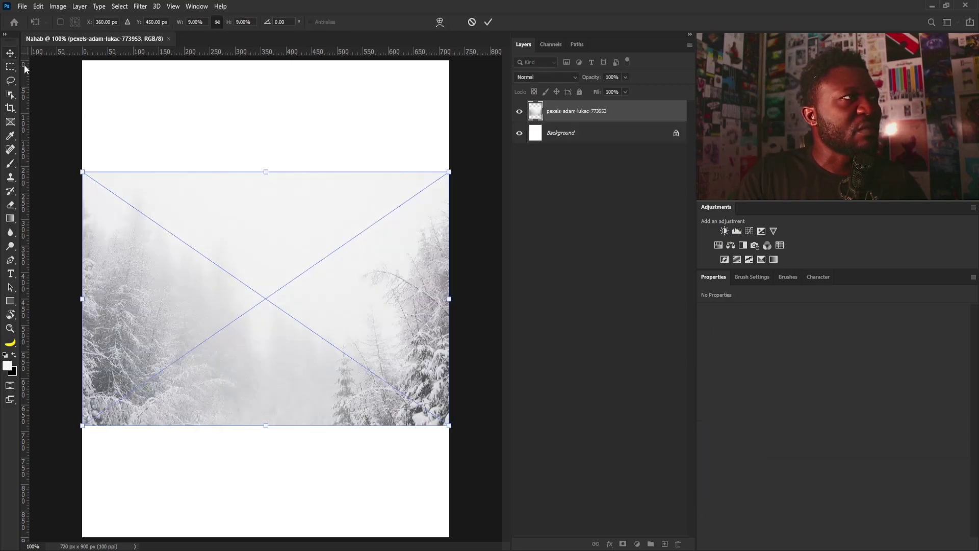
drag(450, 174, 497, 109)
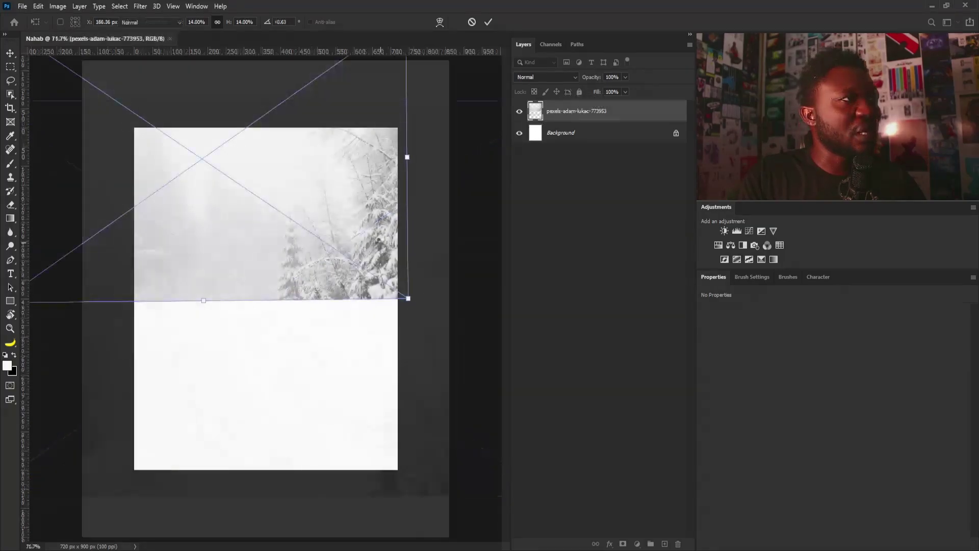
key(Return)
Place the Wolf image, flip it horizontally, and enlarge it to about 17.1% so the head fills the canvas's upper part
key(b)
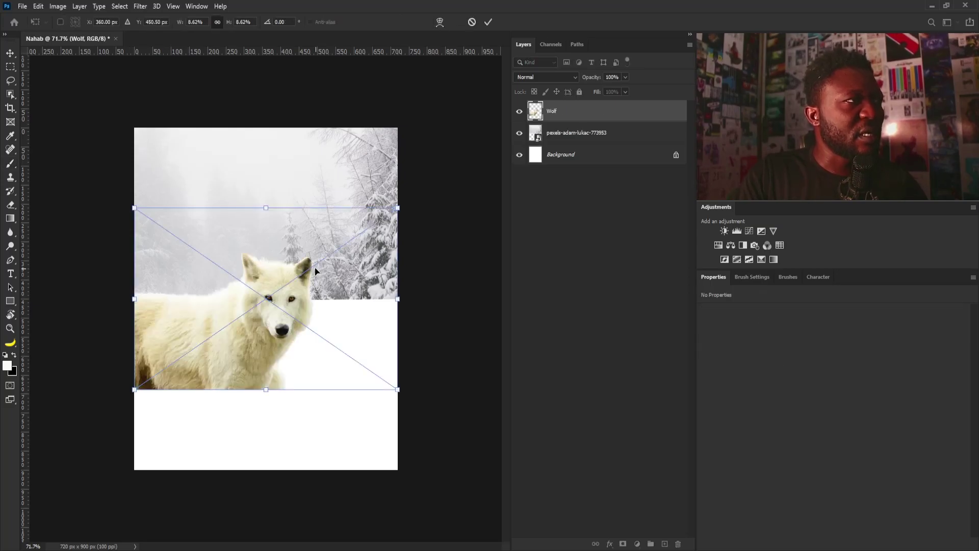
right_click(315, 268)
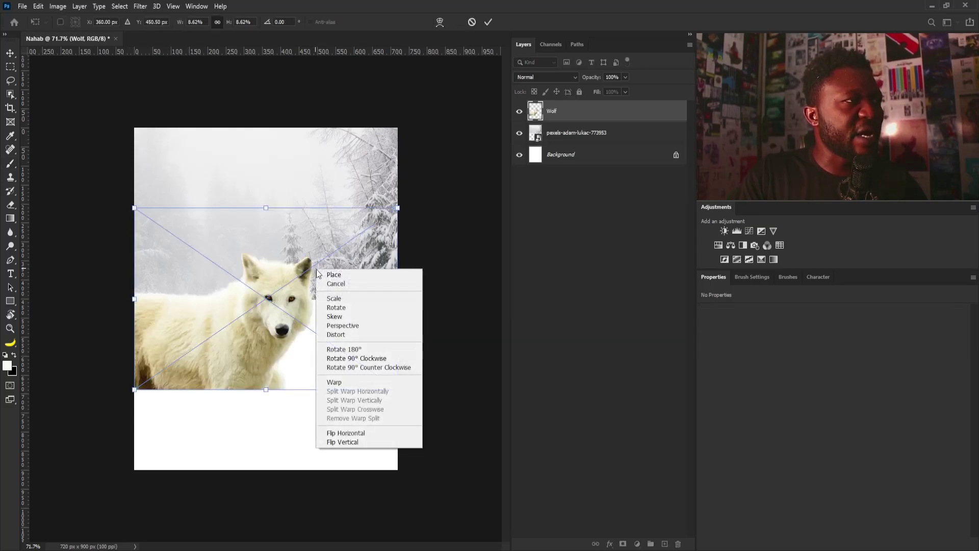
click(367, 433)
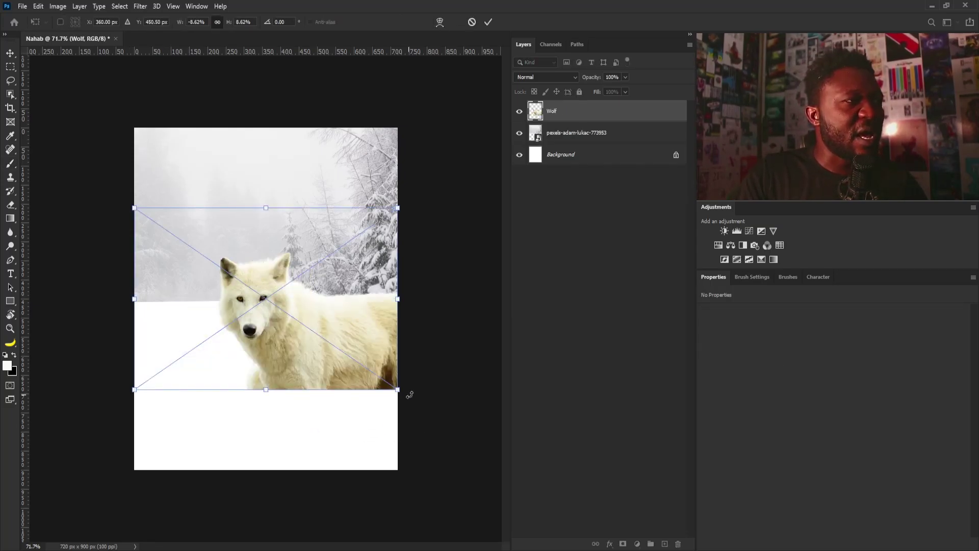
drag(402, 392, 510, 514)
drag(344, 338, 328, 276)
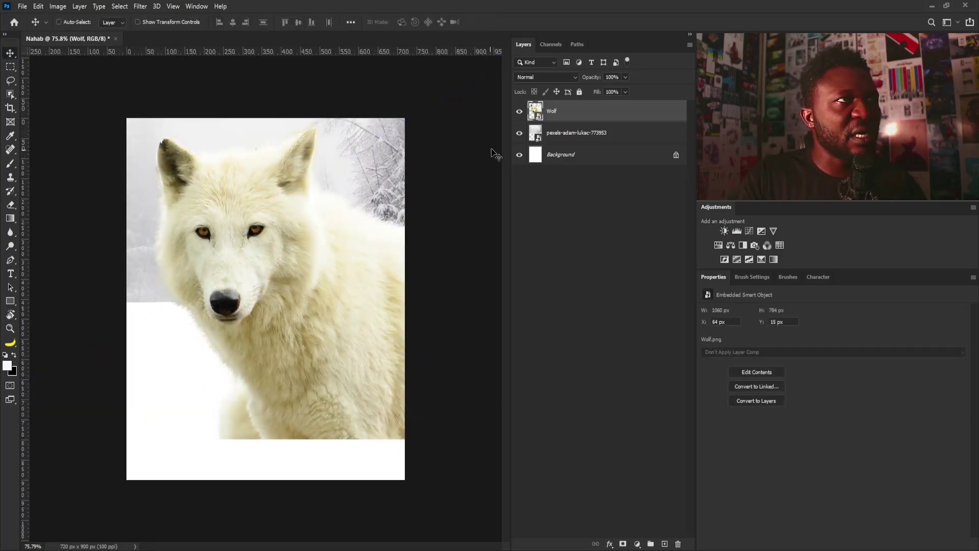
Duplicate the snowy forest layer and move the copy right and down so its trees sit behind the wolf's left side
click(541, 144)
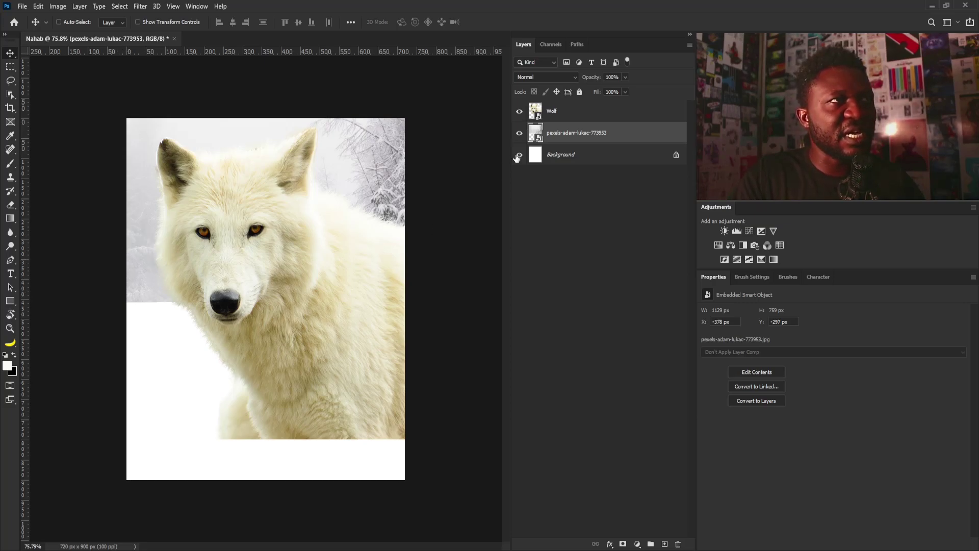
drag(569, 139, 665, 544)
drag(154, 265, 245, 286)
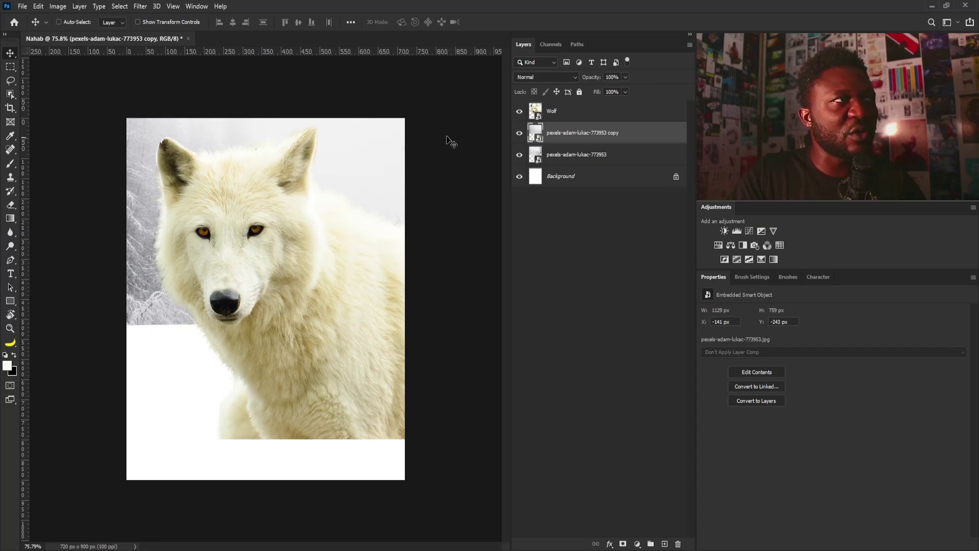
Add a layer mask to the forest copy and paint black across its upper right area with a soft 200 px brush
click(623, 544)
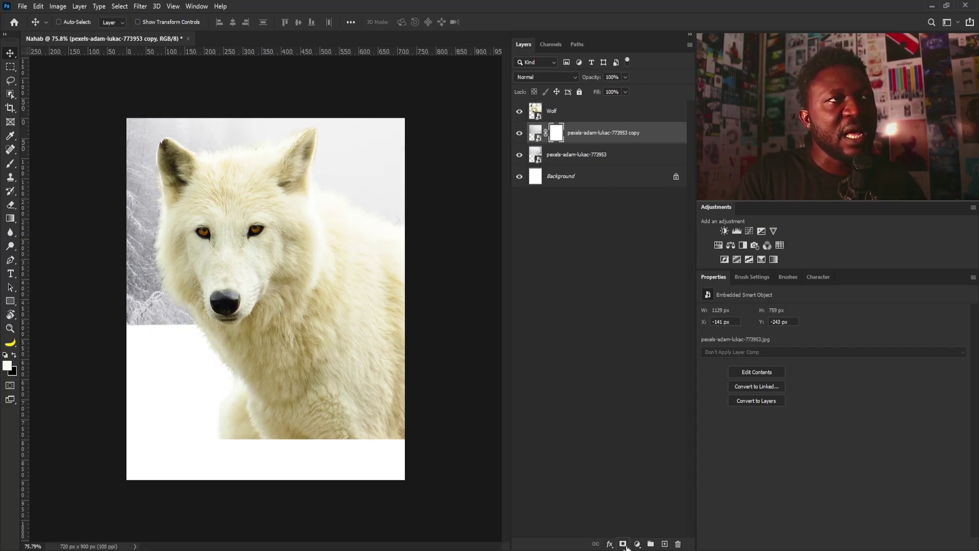
key(b)
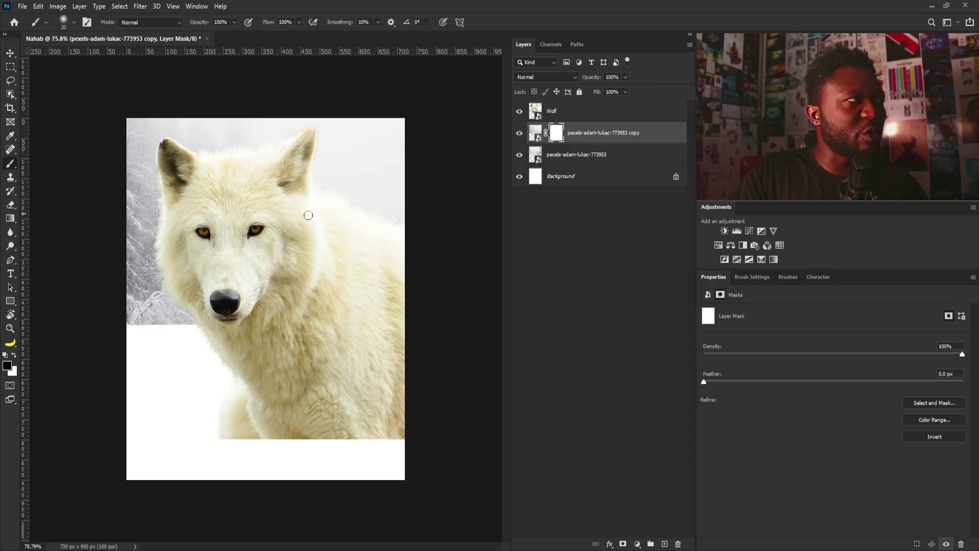
key(bracketright)
key(bracketright)
key(bracketright)
key(bracketright)
key(bracketright)
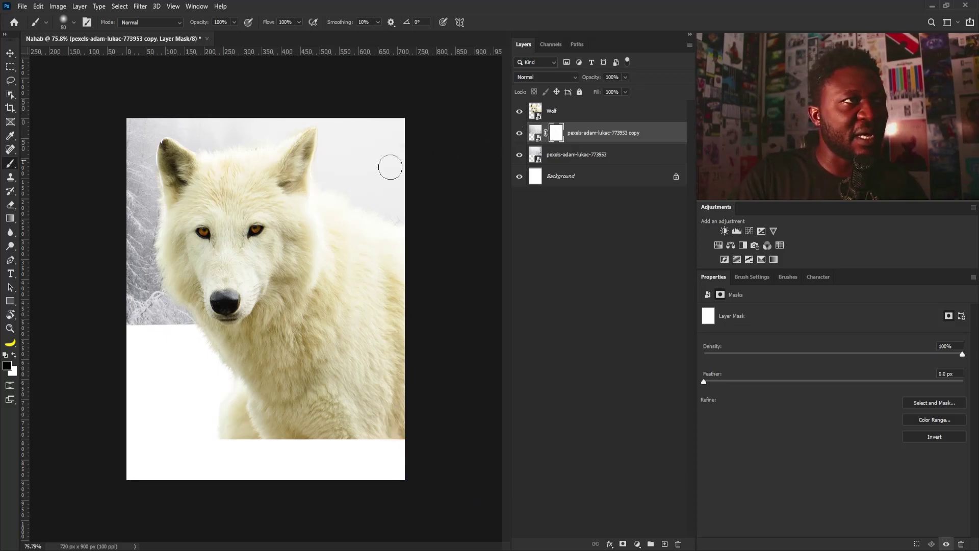
key(bracketright)
key(bracketright)
key(bracketright)
key(bracketright)
key(bracketright)
key(bracketright)
mouse_move(361, 148)
mouse_down()
mouse_move(374, 211)
mouse_move(319, 109)
mouse_move(281, 77)
mouse_move(288, 167)
mouse_move(279, 198)
mouse_move(271, 155)
mouse_move(278, 163)
mouse_move(246, 136)
mouse_up()
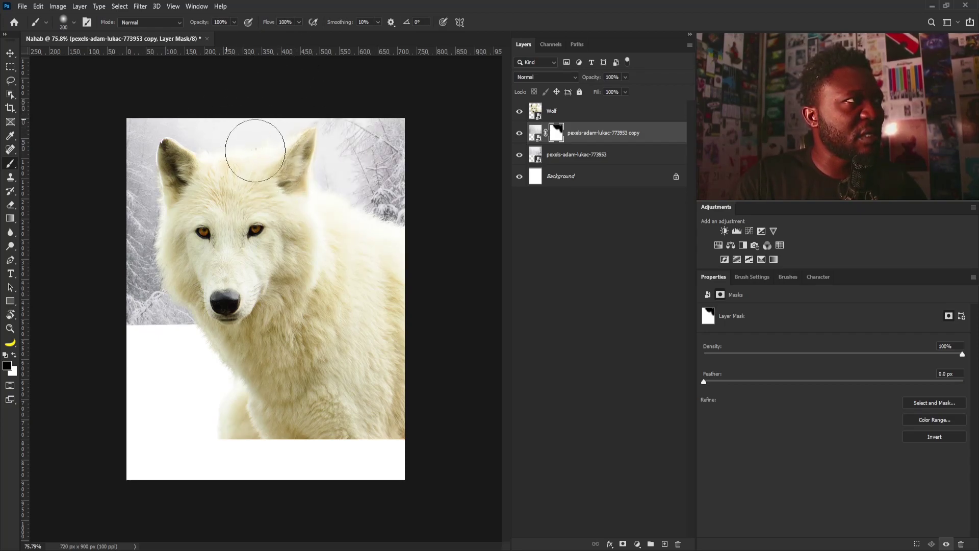
key(v)
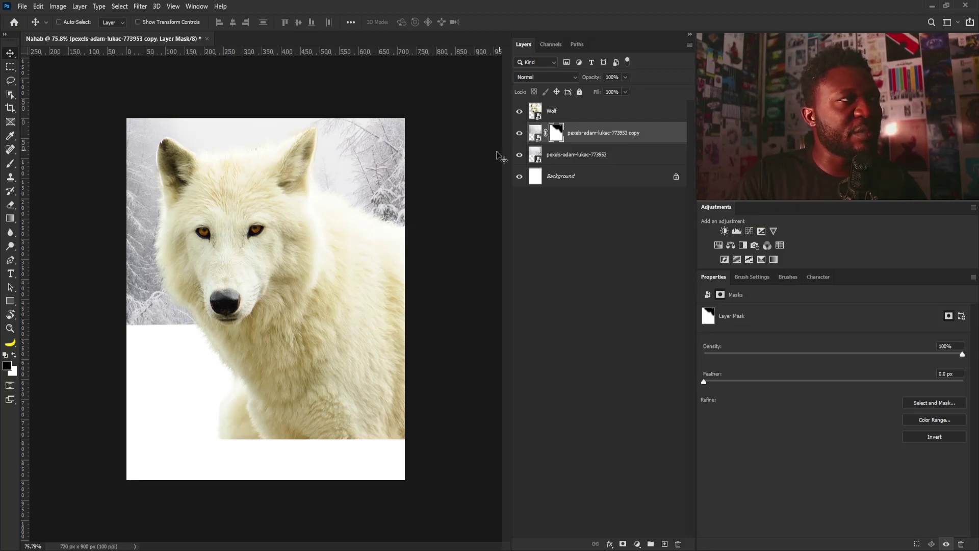
Add a Black & White adjustment clipped to the Wolf layer, with Reds at 13 and Yellows at 30
click(558, 118)
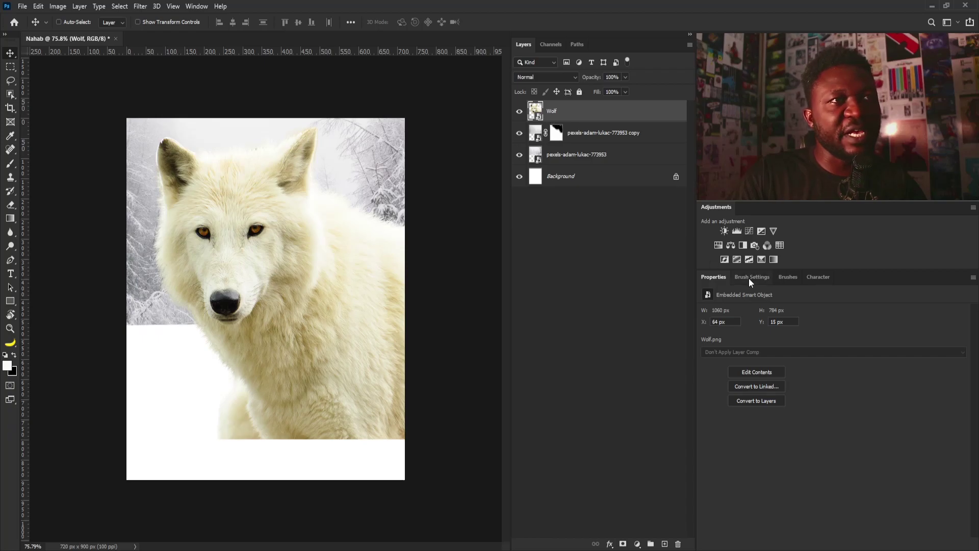
click(742, 245)
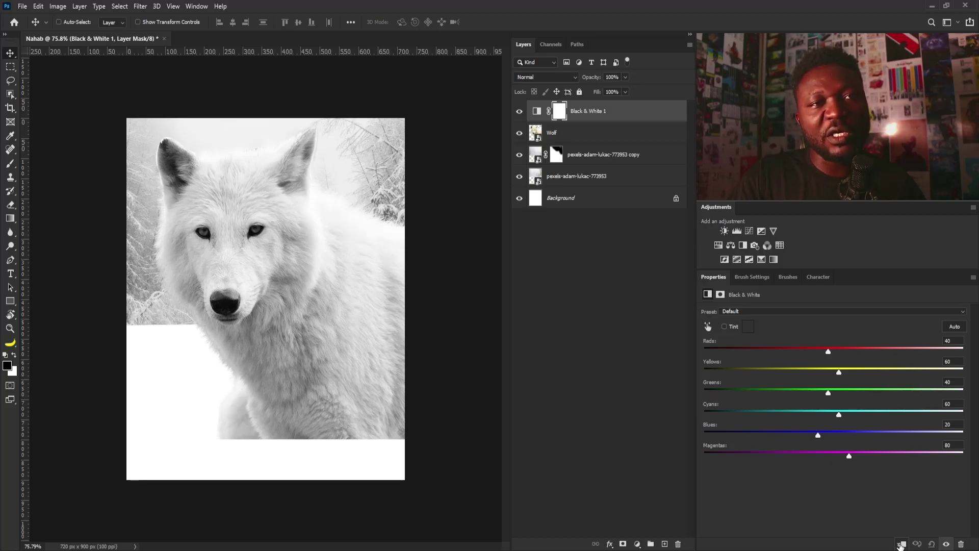
click(900, 545)
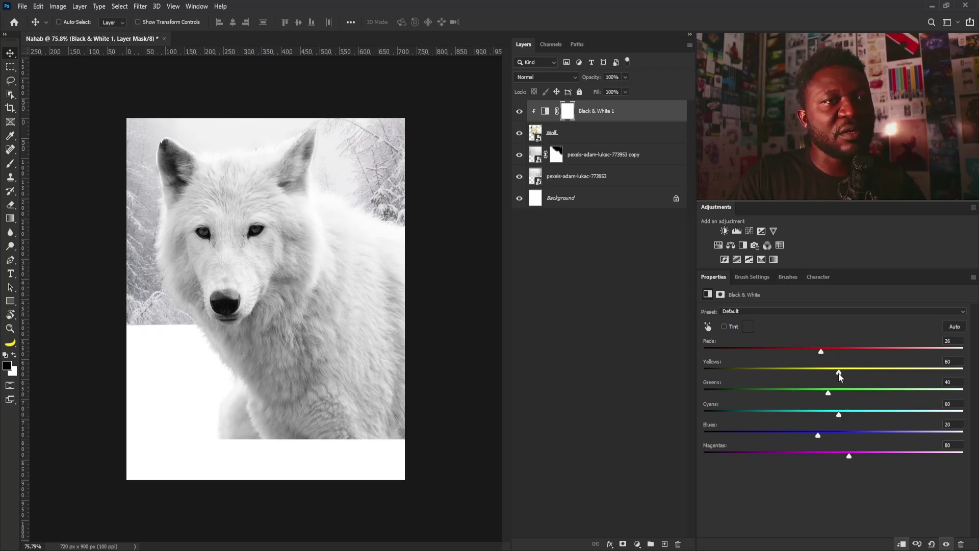
mouse_move(832, 372)
mouse_down()
mouse_move(814, 352)
mouse_move(823, 373)
mouse_up()
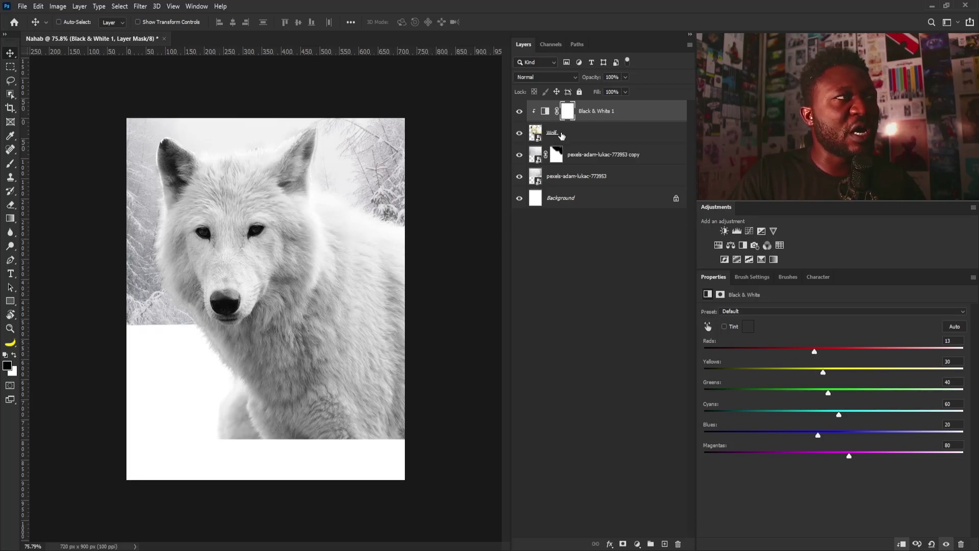
Sharpen the Wolf layer with Unsharp Mask at 34% amount, 0.9 px radius and threshold 0
click(560, 135)
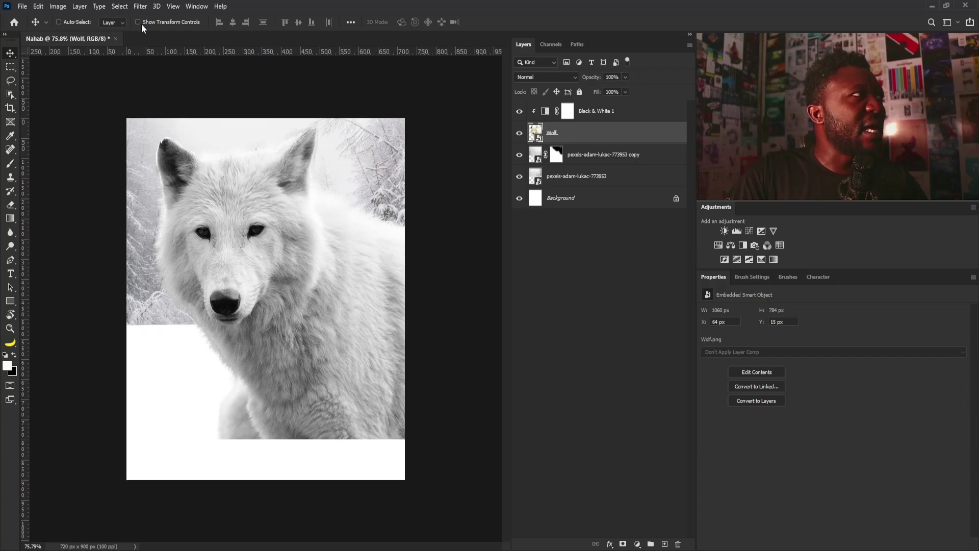
click(139, 7)
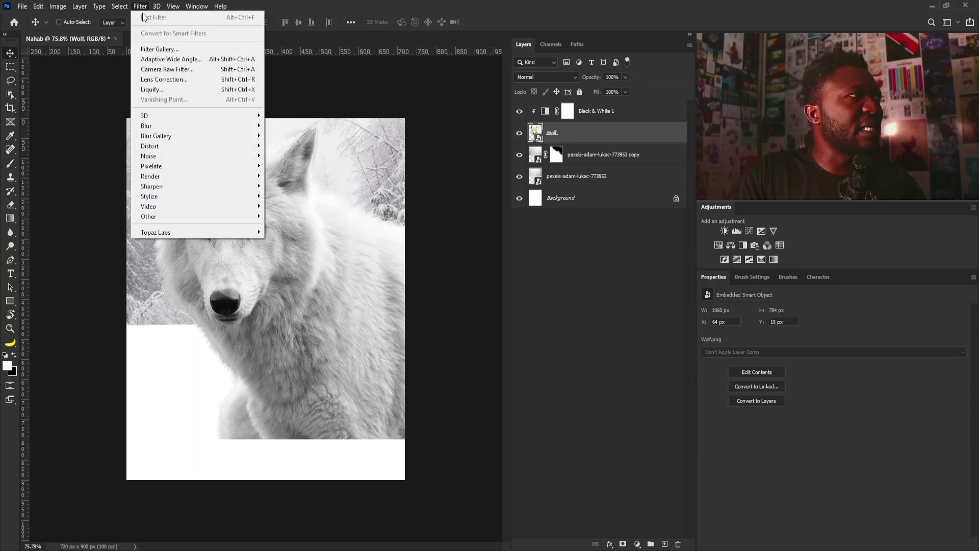
mouse_move(174, 187)
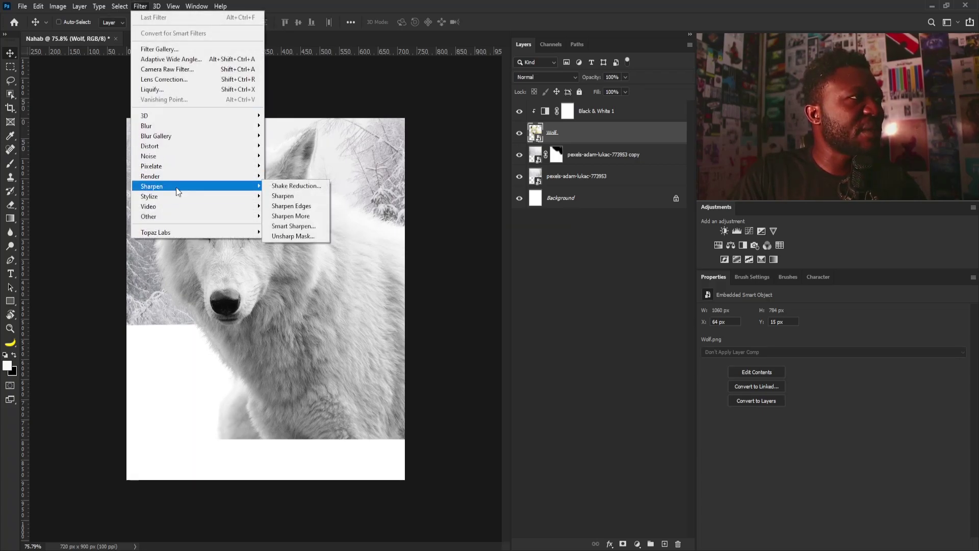
click(304, 236)
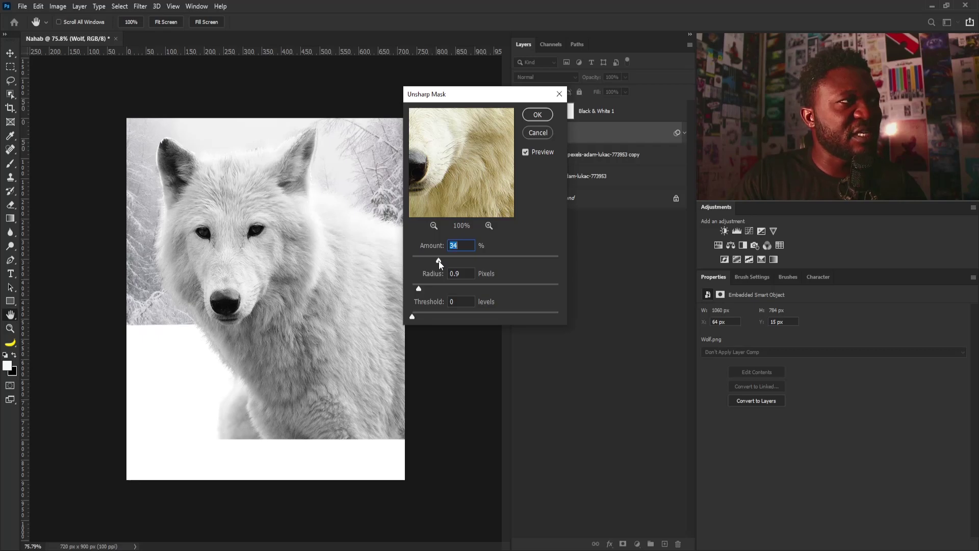
click(538, 114)
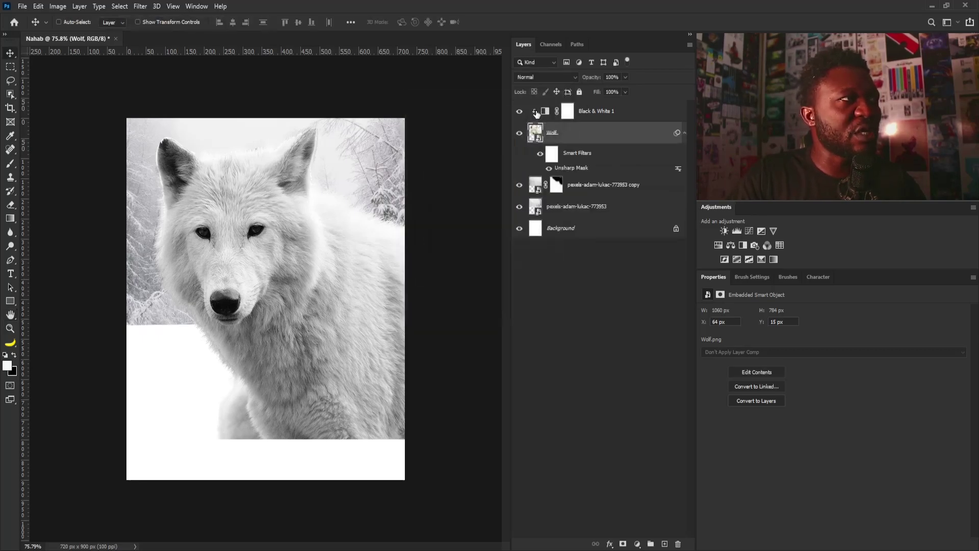
Target the Black & White adjustment's layer mask and choose the soft round 30 px brush tip for painting
key(ctrl)
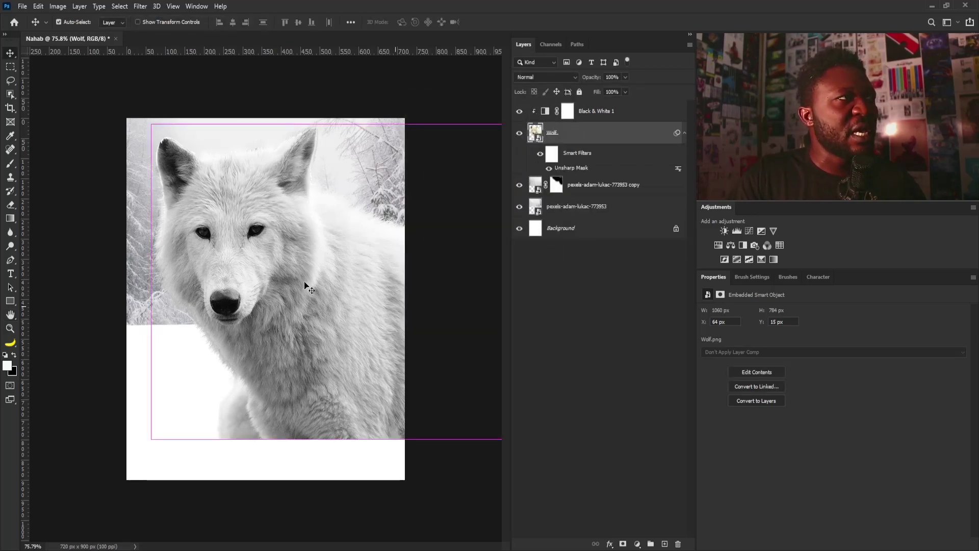
ctrl+click(199, 219)
drag(193, 199, 211, 214)
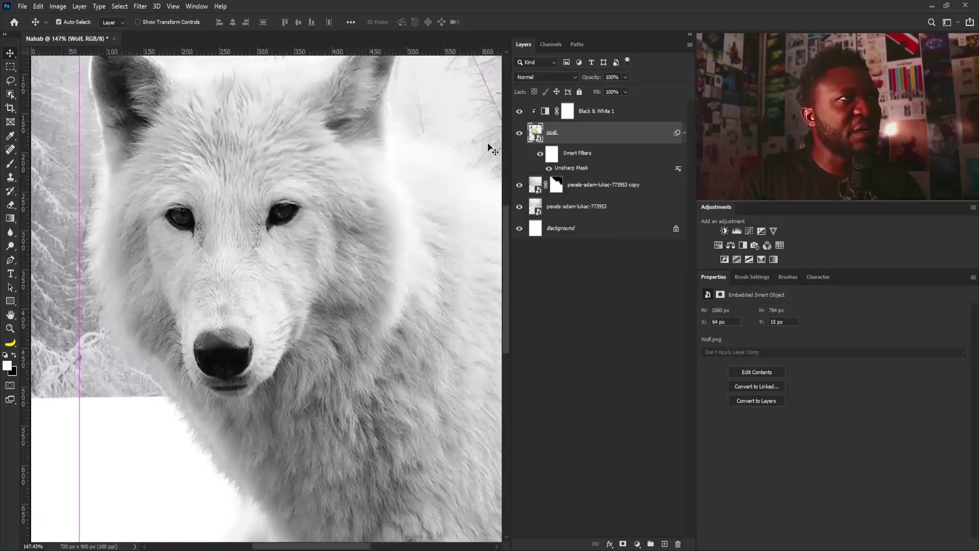
click(569, 111)
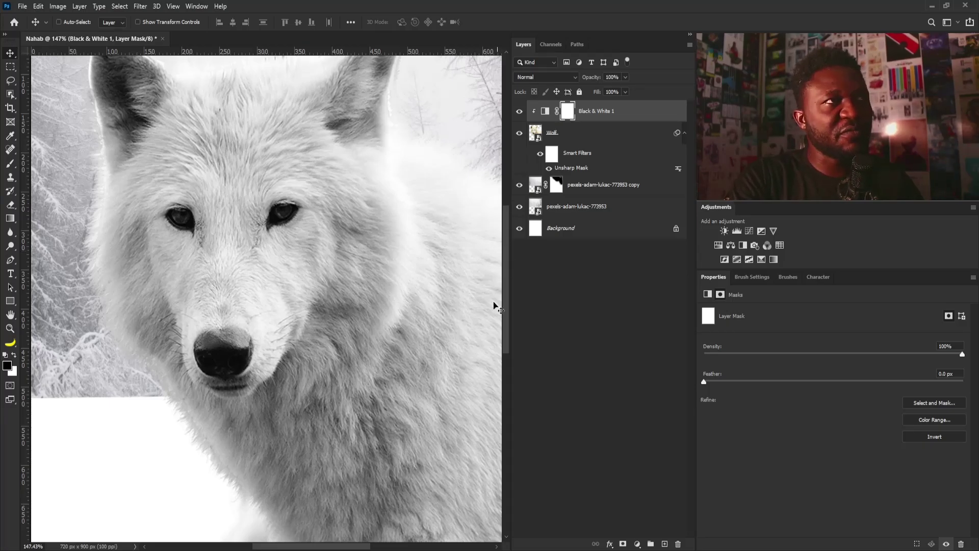
key(b)
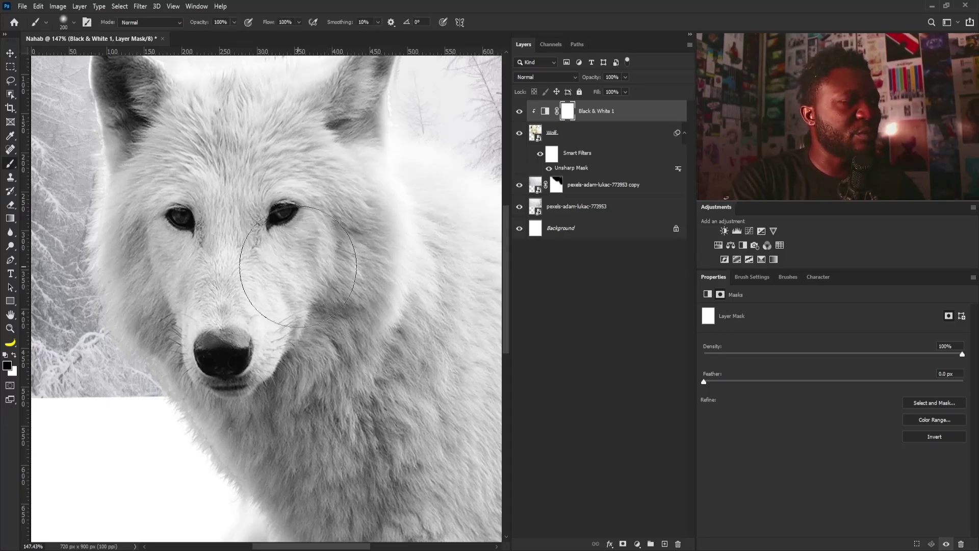
key(bracketleft)
key(bracketleft)
key(bracketleft)
key(bracketleft)
key(bracketleft)
key(bracketleft)
key(bracketleft)
key(bracketleft)
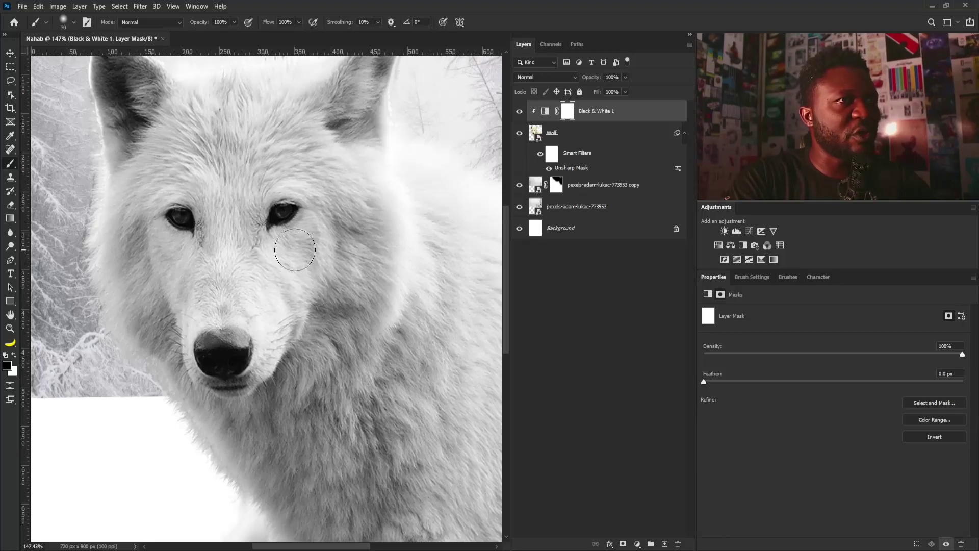
click(760, 277)
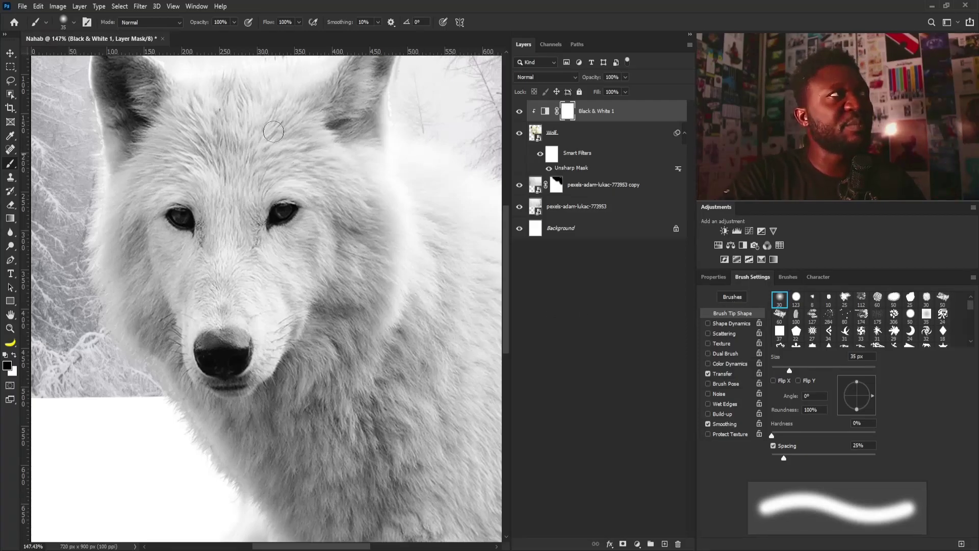
click(197, 6)
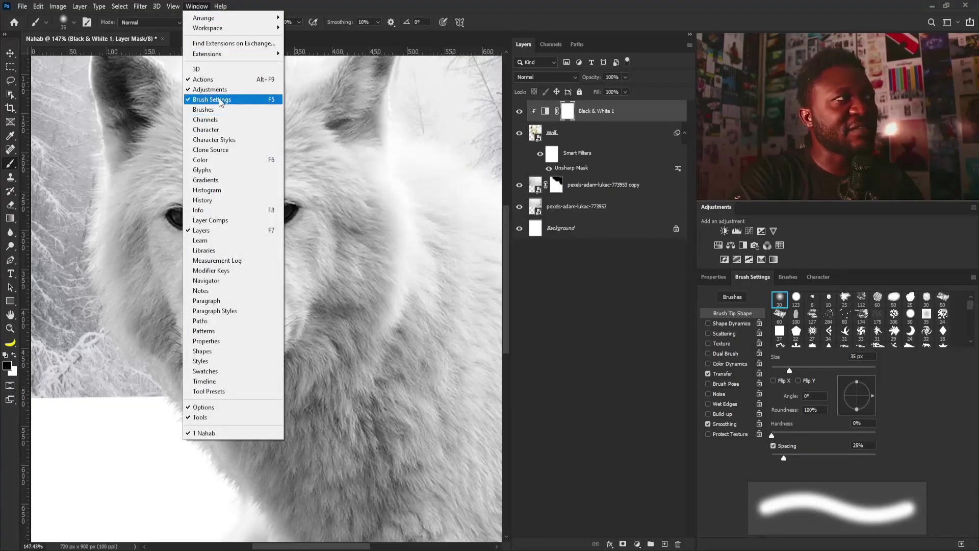
click(780, 299)
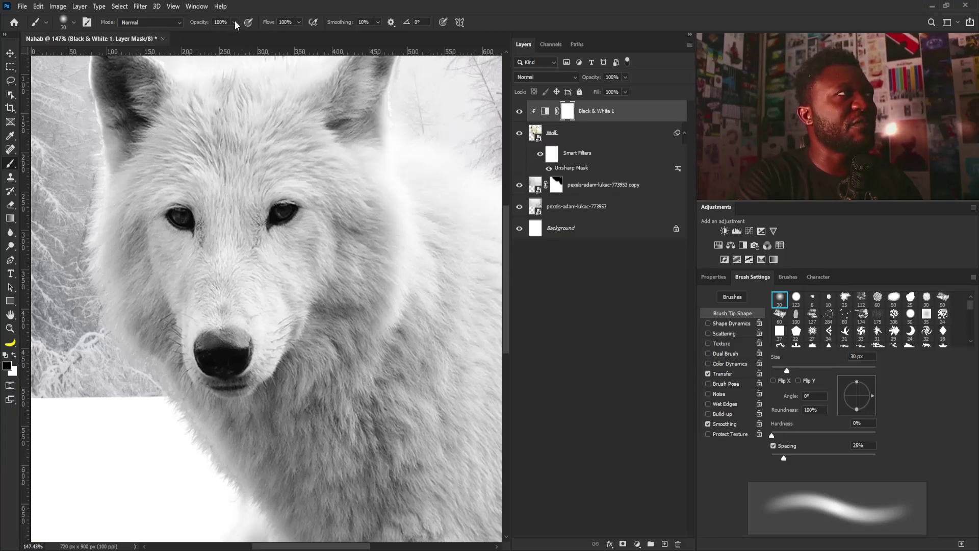
drag(293, 23, 270, 23)
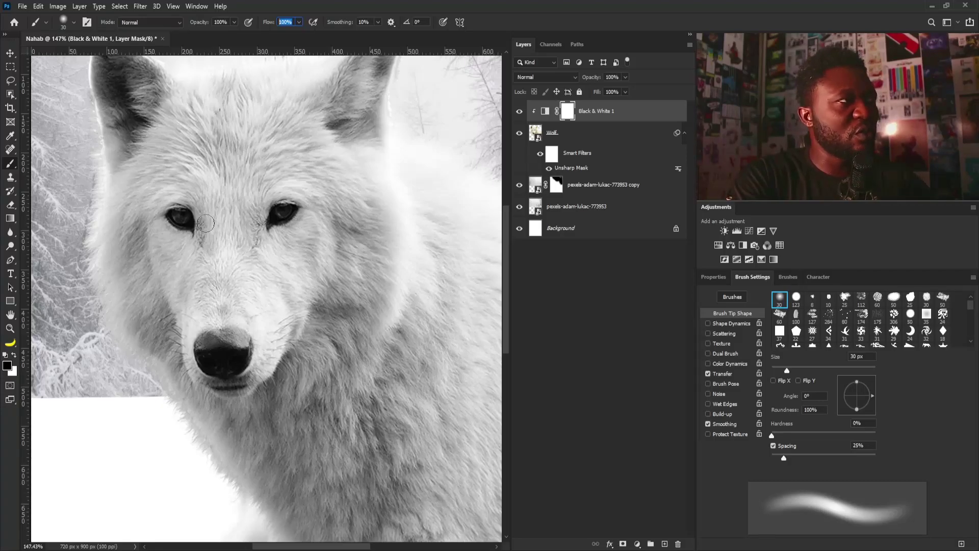
Paint black over both of the wolf's eyes on the Black & White mask to restore their color, reducing the brush to 20 px
drag(160, 215, 200, 223)
key(bracketleft)
key(bracketleft)
key(bracketleft)
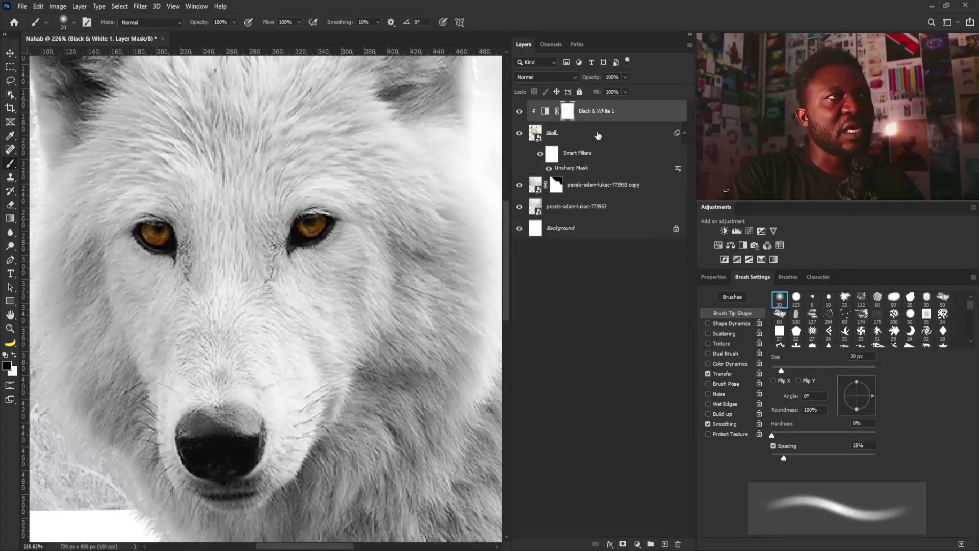
Add a Hue/Saturation adjustment clipped directly above the Wolf layer, with Saturation at -43
click(598, 135)
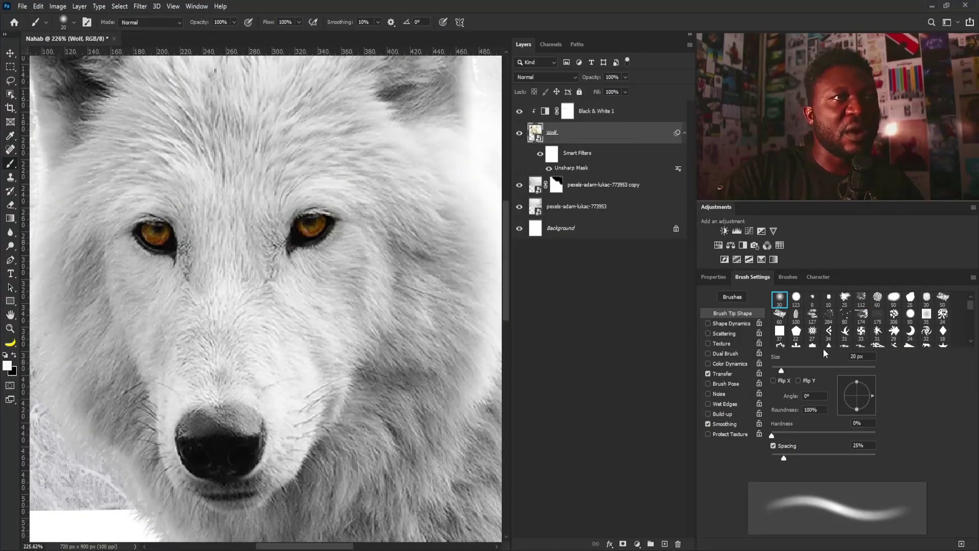
click(718, 245)
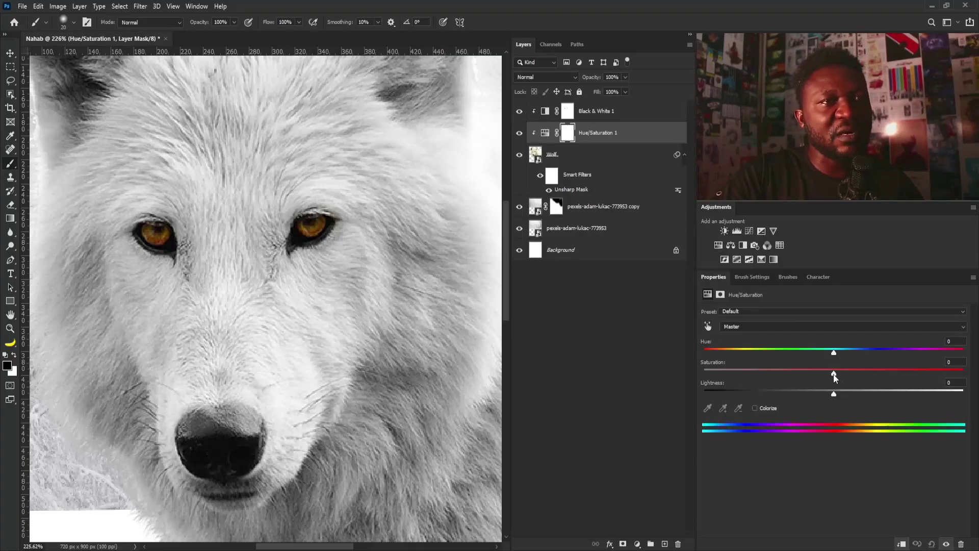
drag(834, 374, 795, 375)
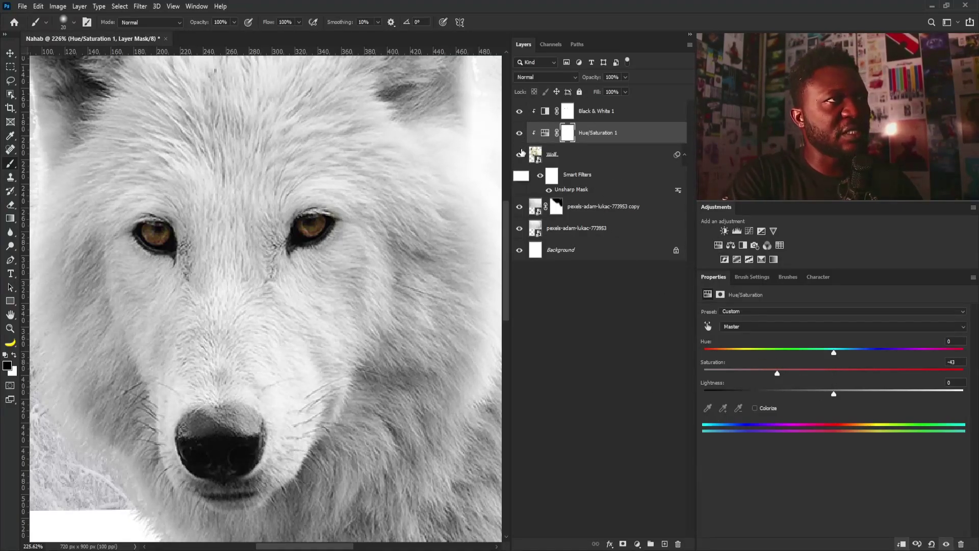
key(ctrl+0)
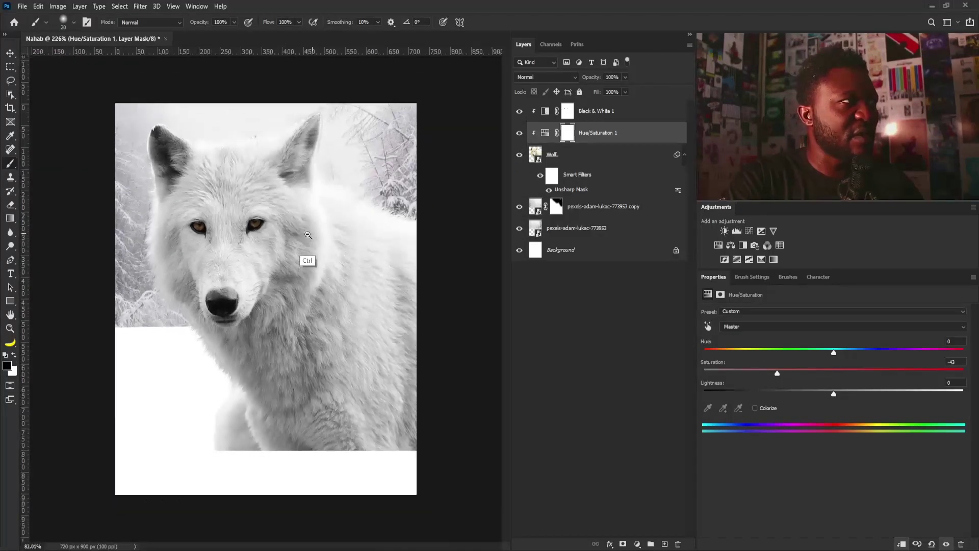
Place Lady.png into the composite and move the woman up beside the wolf's muzzle
key(v)
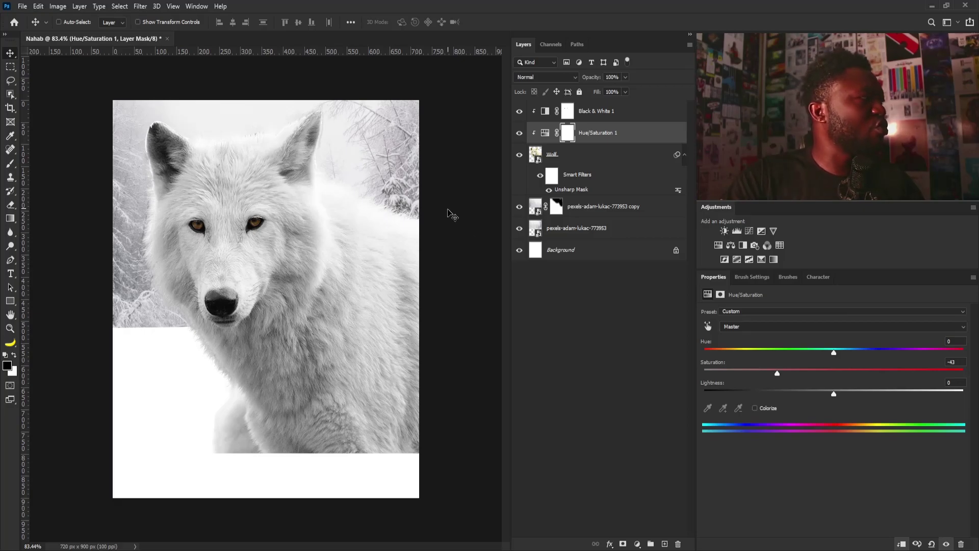
double_click(314, 286)
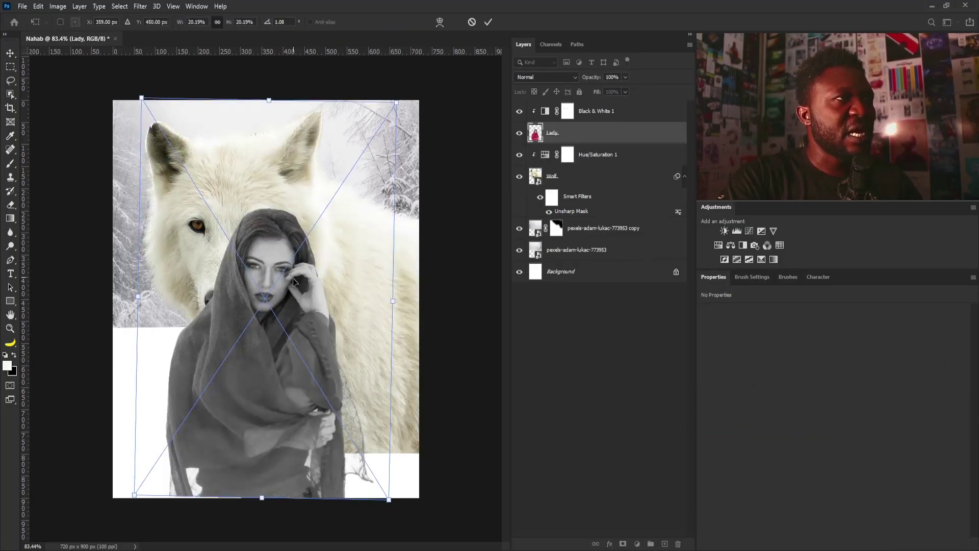
drag(284, 307, 330, 289)
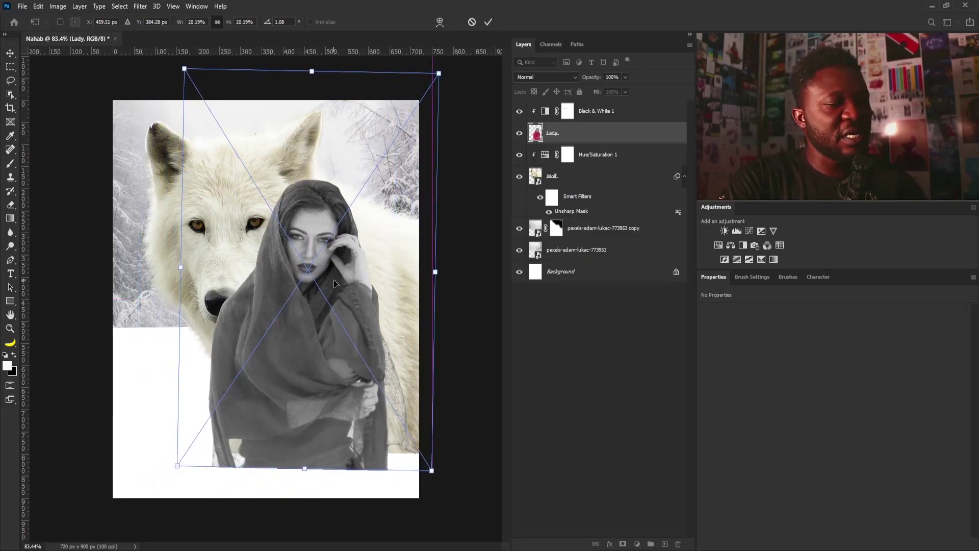
key(Return)
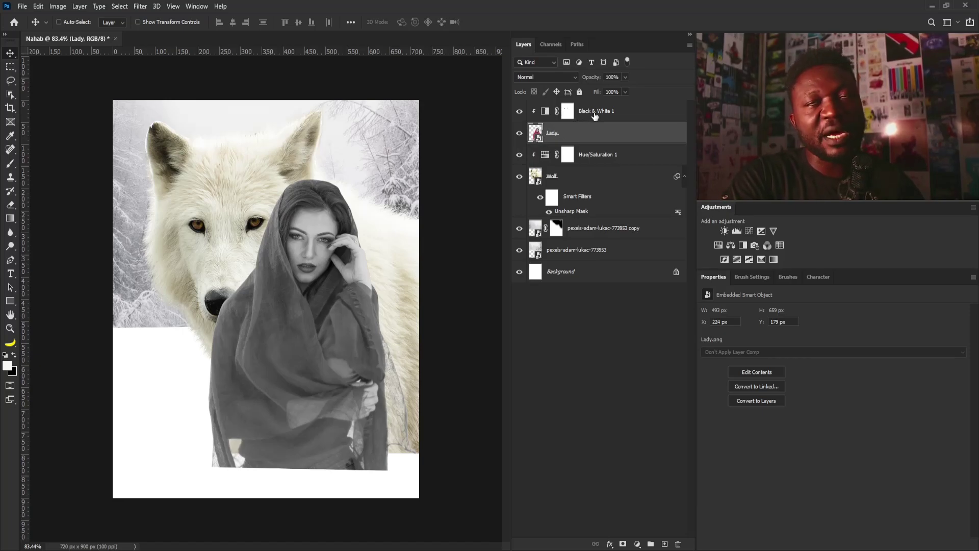
Move the Lady layer to the top of the stack and clip the Black & White adjustment back to the wolf
drag(597, 137, 599, 102)
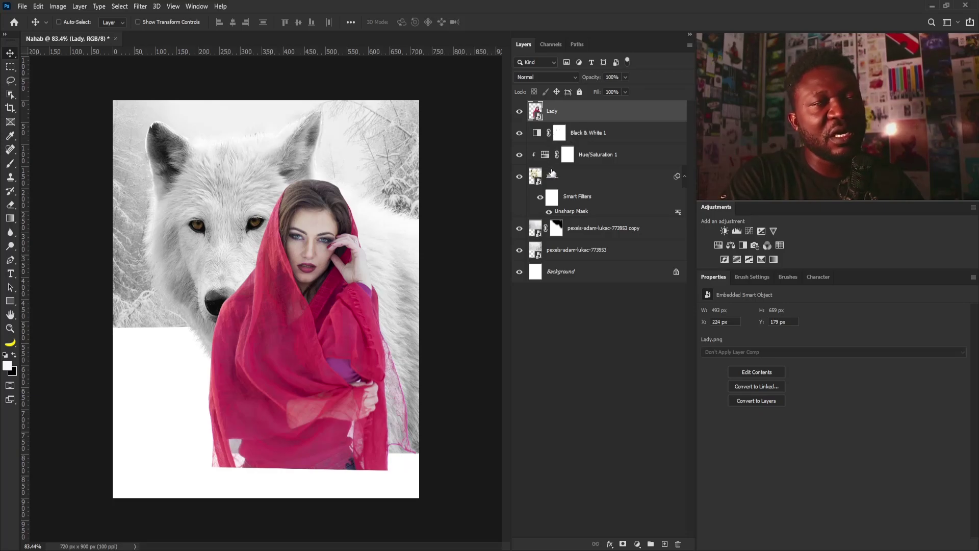
click(600, 133)
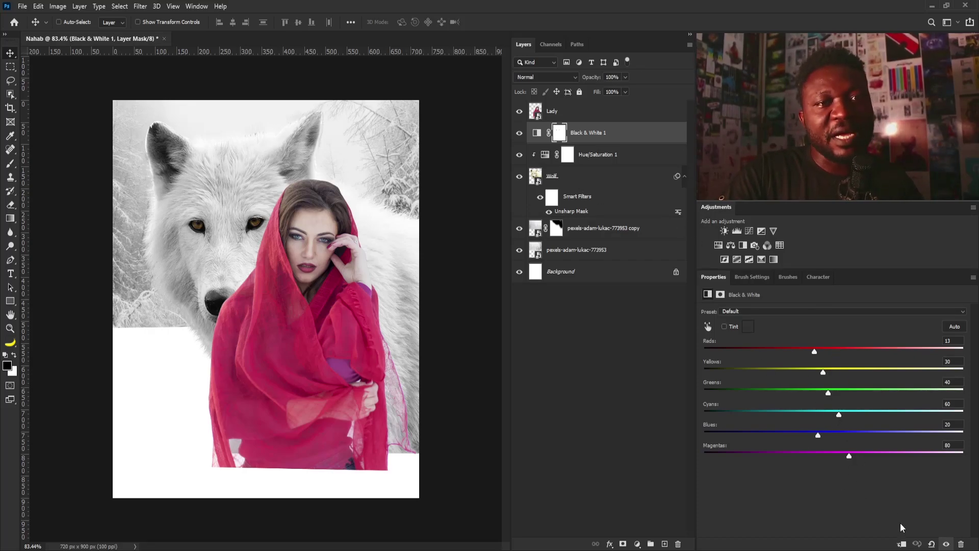
click(902, 544)
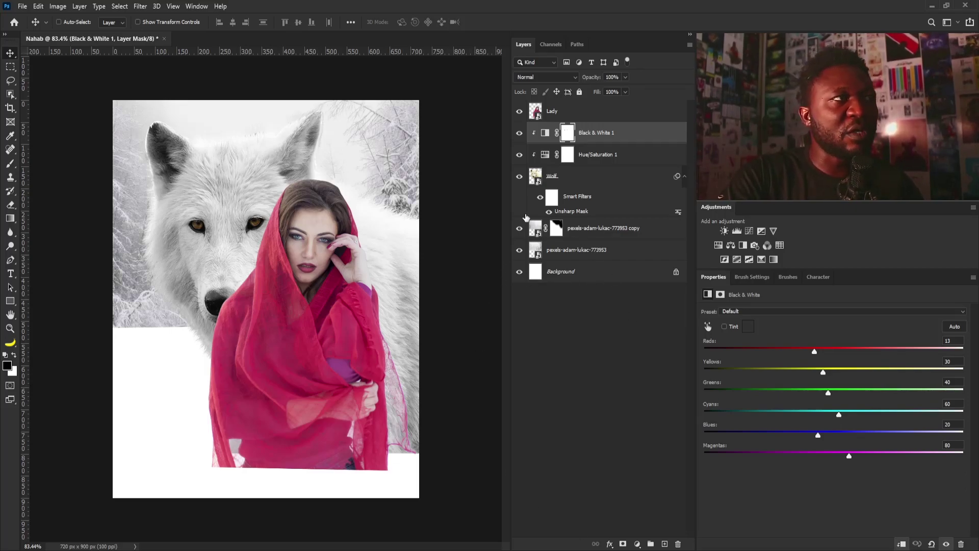
Scale the Lady layer down to about 340 x 452 px, tilt it slightly counterclockwise and place her in front of the wolf's chest
click(554, 111)
key(ctrl+t)
key(ctrl+t)
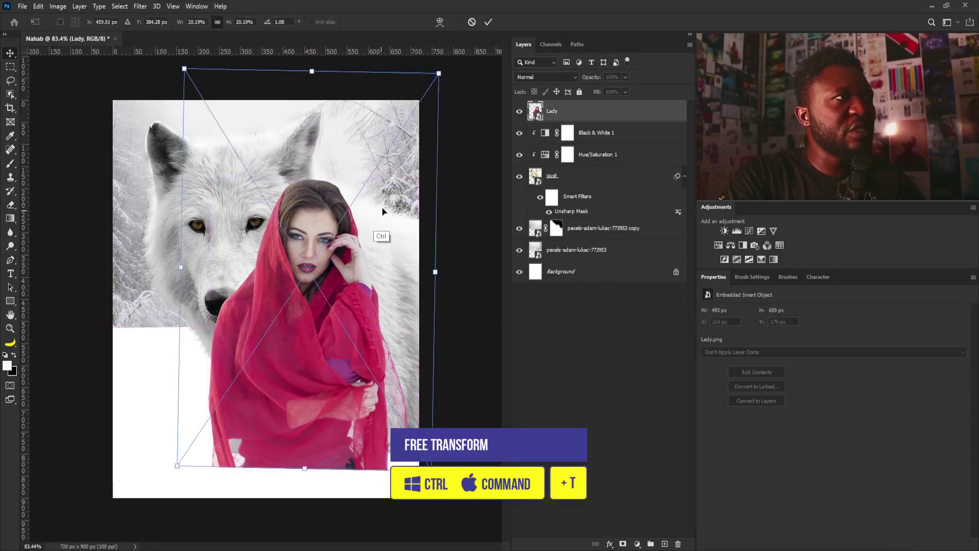
drag(439, 73, 420, 109)
drag(327, 292, 317, 322)
drag(391, 144, 392, 143)
drag(327, 269, 324, 275)
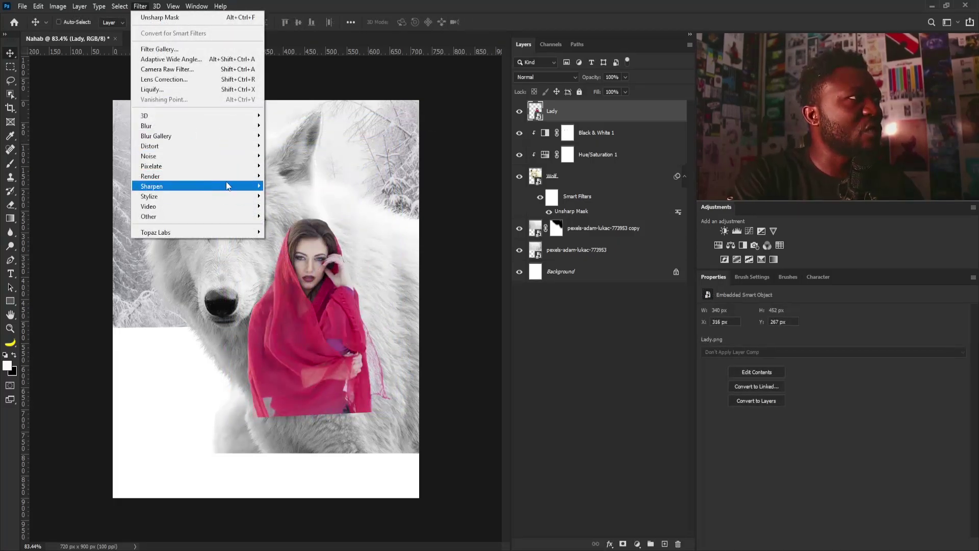
Sharpen the Lady layer with Unsharp Mask at 43% amount, 1.7 px radius and threshold 0
mouse_move(229, 185)
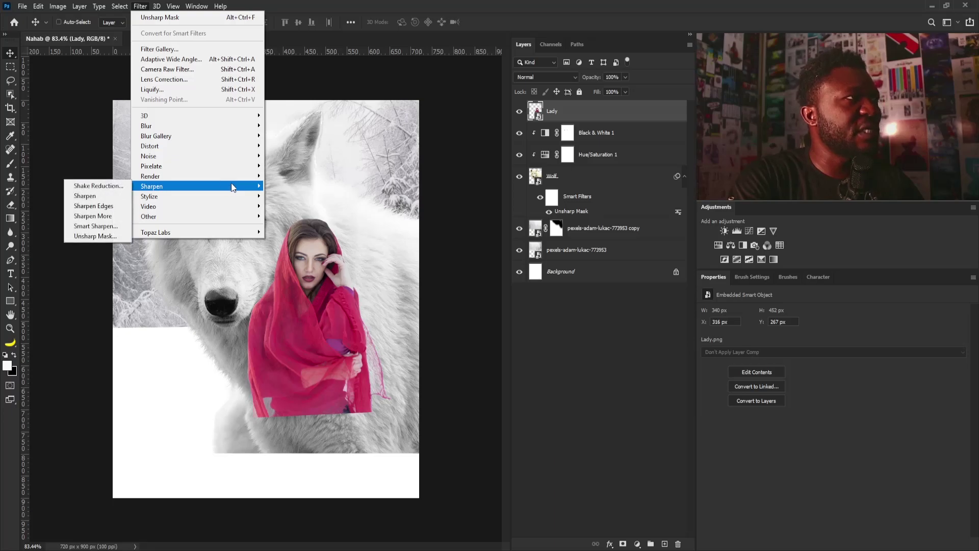
click(102, 237)
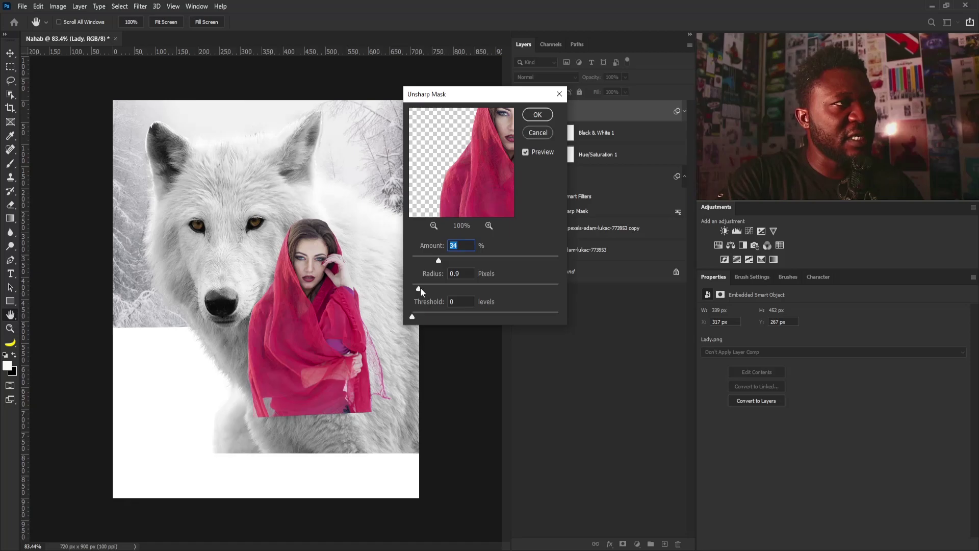
drag(426, 290, 425, 289)
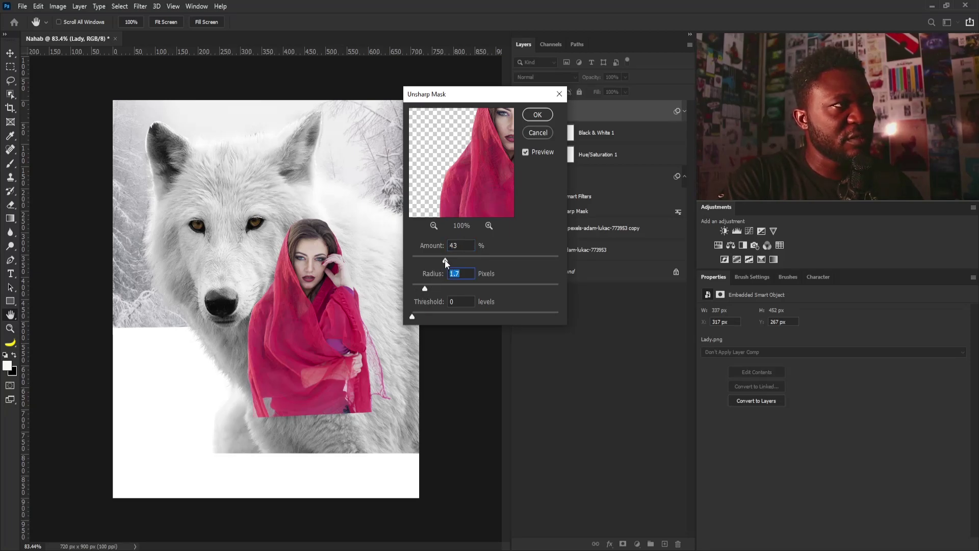
click(545, 115)
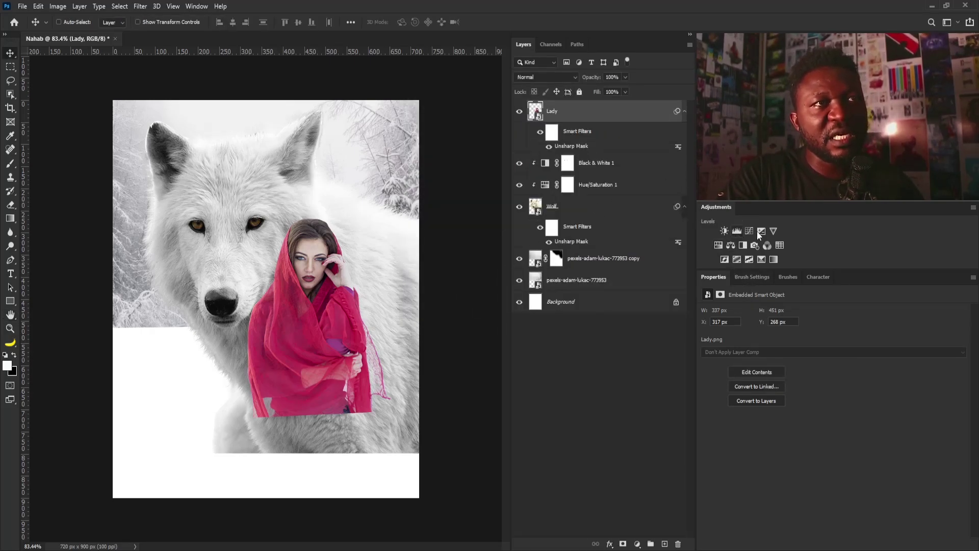
Add a Black & White adjustment clipped to the Lady layer, with Reds at 28, Yellows at 70 and layer opacity at 59%
click(743, 245)
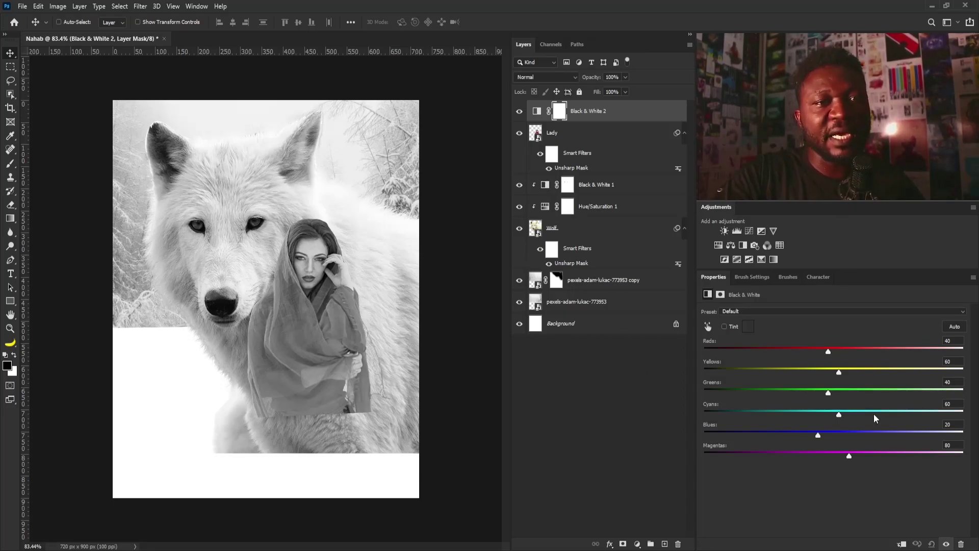
click(901, 544)
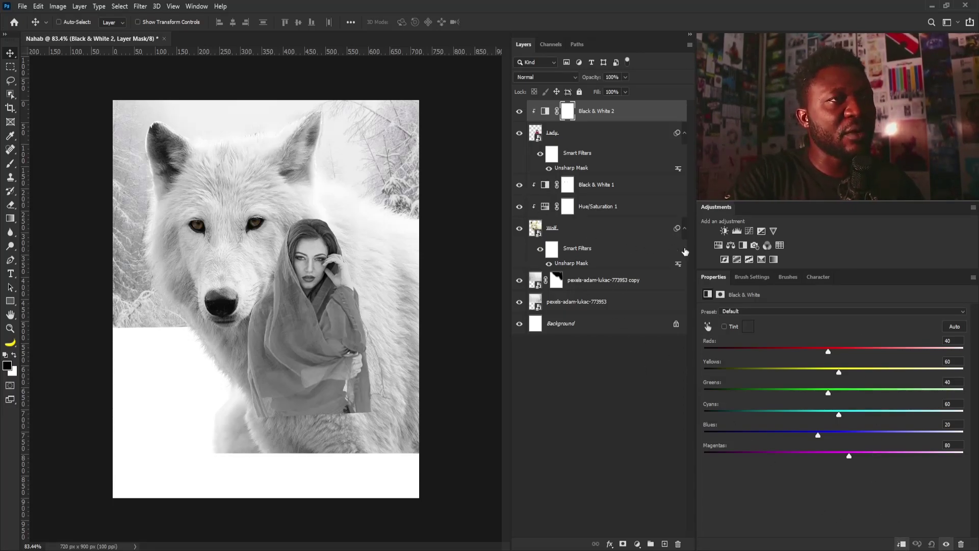
drag(829, 352, 843, 372)
click(625, 77)
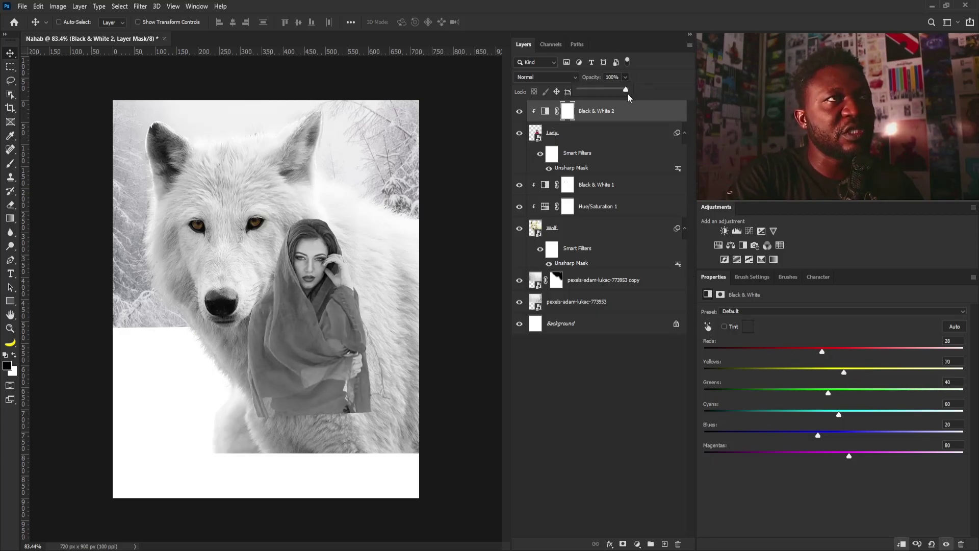
drag(626, 91, 610, 93)
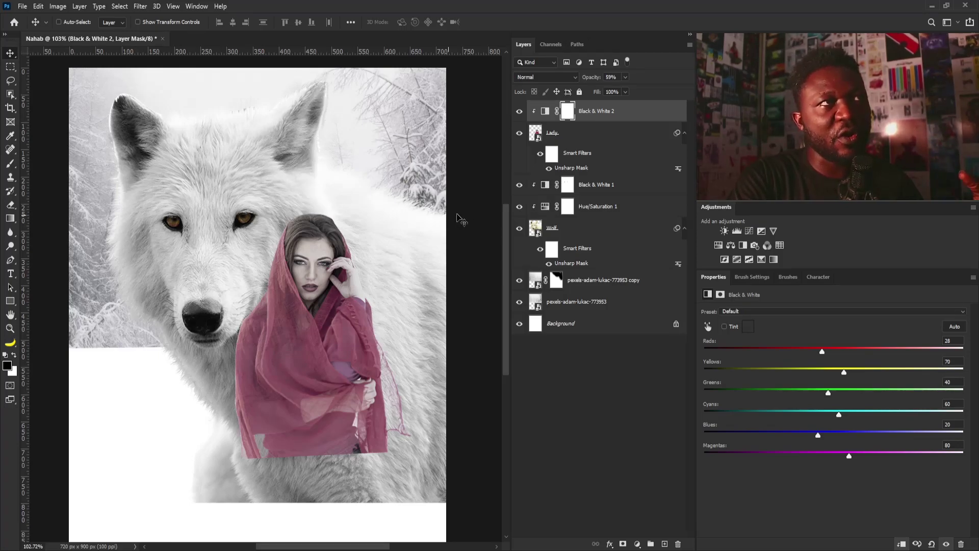
Add a Curves adjustment clipped directly above the Lady layer, darkening input 173 to output 99, in Multiply blend mode
click(566, 137)
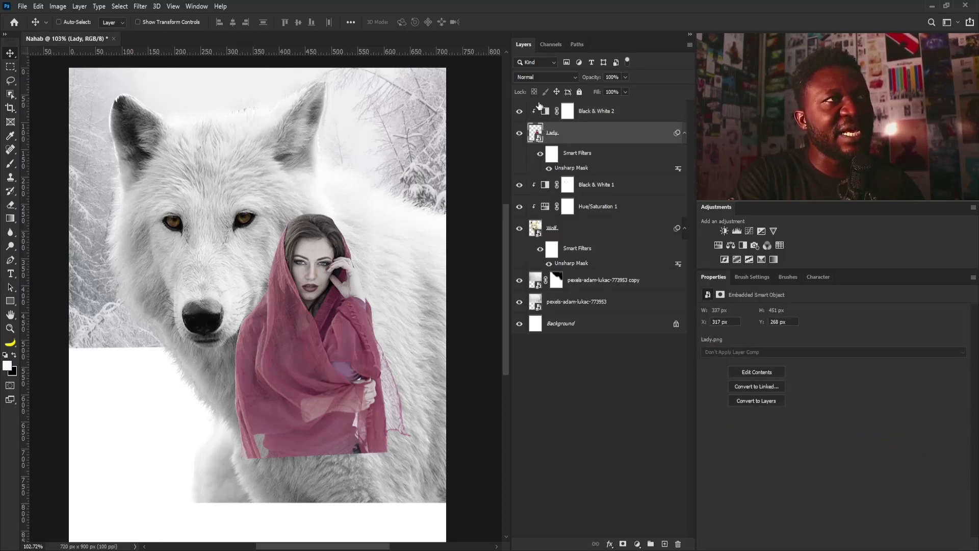
click(750, 231)
drag(850, 395, 867, 421)
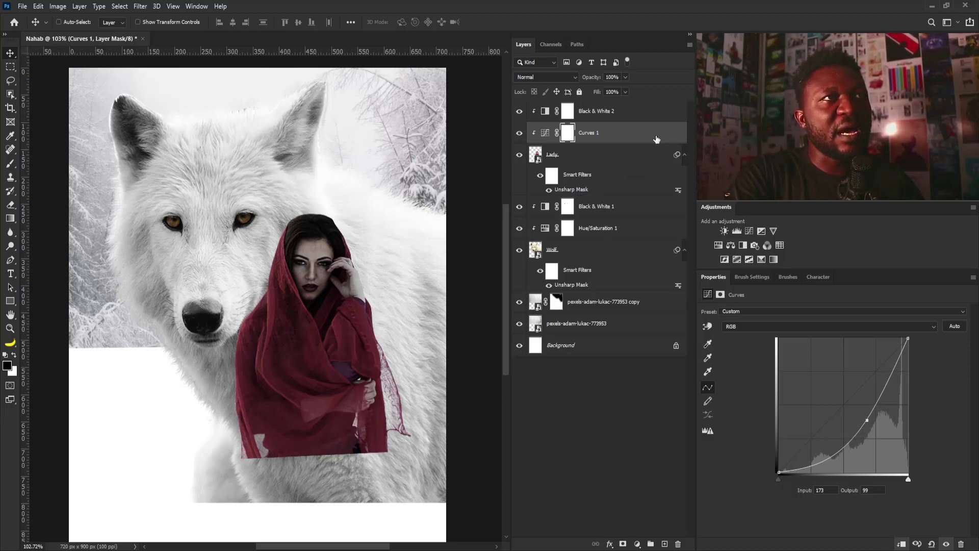
click(539, 81)
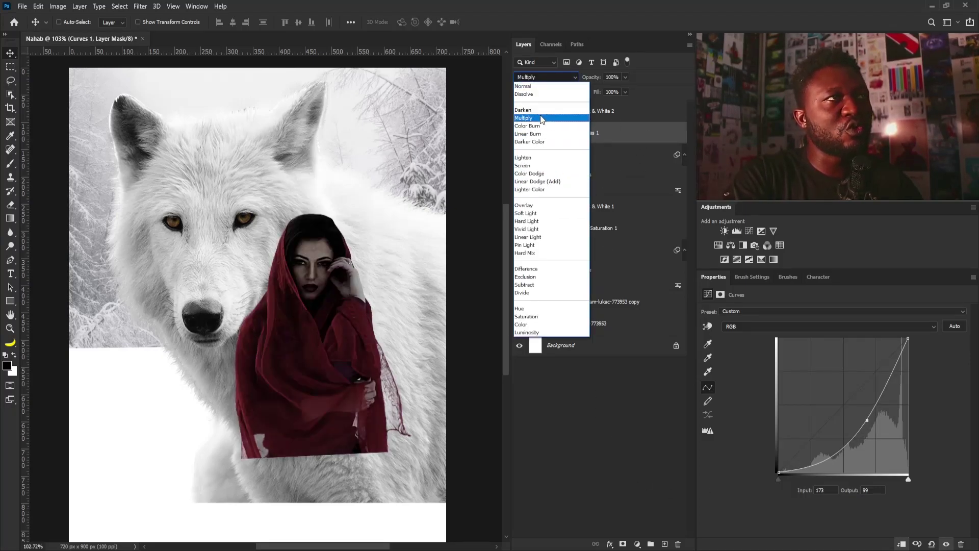
click(541, 116)
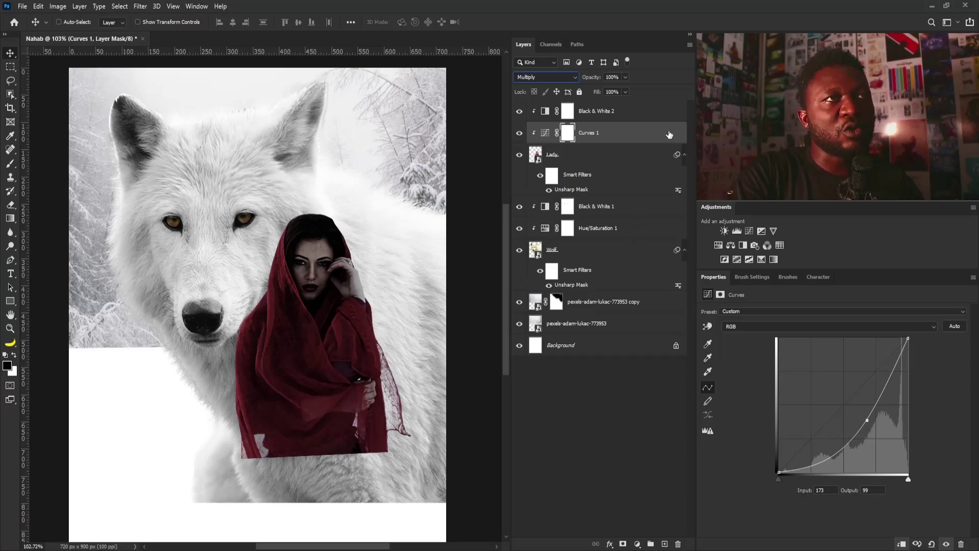
Restrict the Curves adjustment to dark tones with Blend If, splitting the underlying layer's white slider to 0 / 133
click(671, 137)
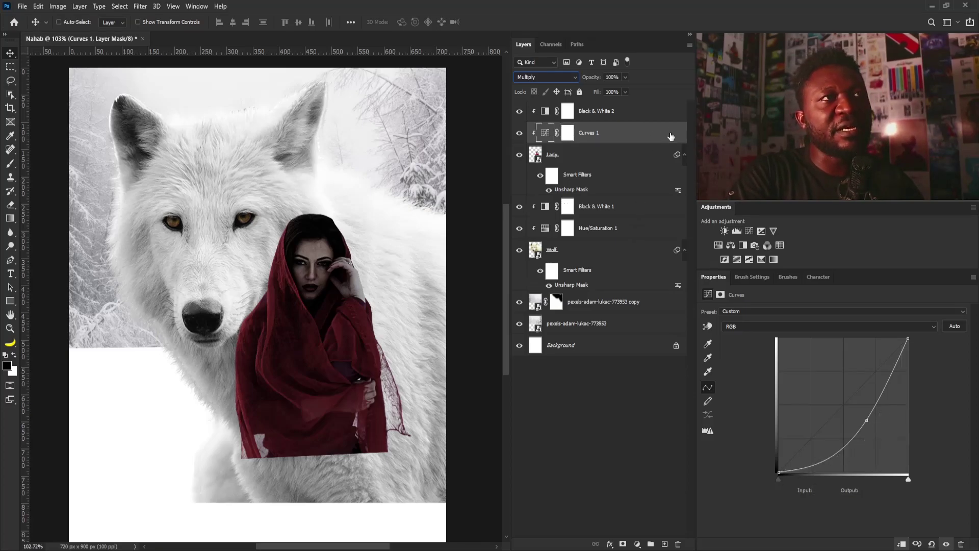
double_click(670, 136)
drag(712, 225, 659, 288)
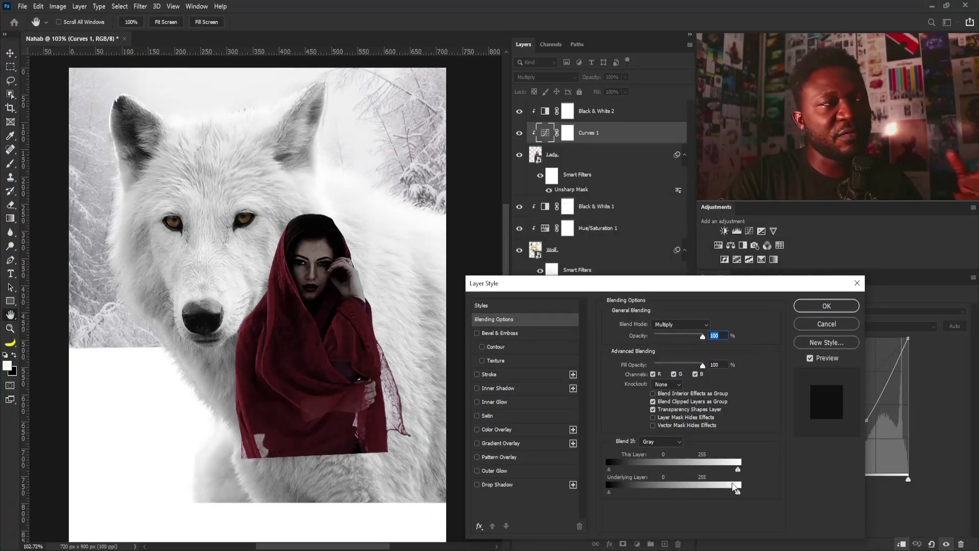
drag(729, 493, 648, 498)
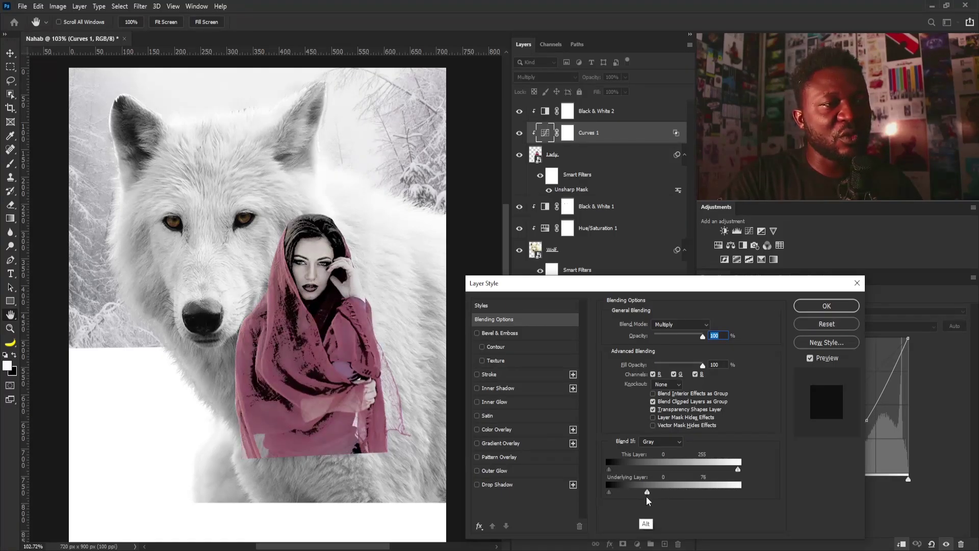
alt+click(648, 495)
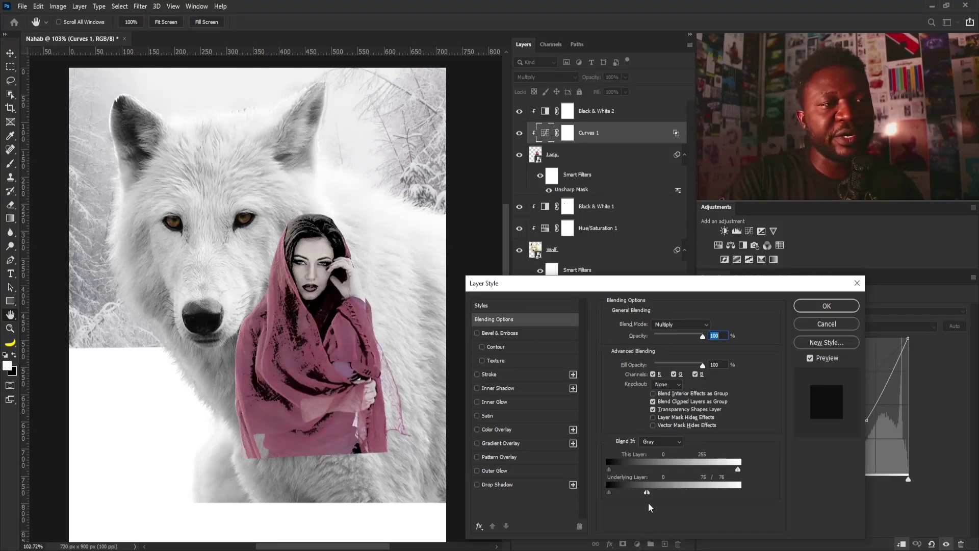
mouse_move(647, 495)
mouse_down()
mouse_move(609, 497)
mouse_move(674, 494)
mouse_move(665, 495)
mouse_up()
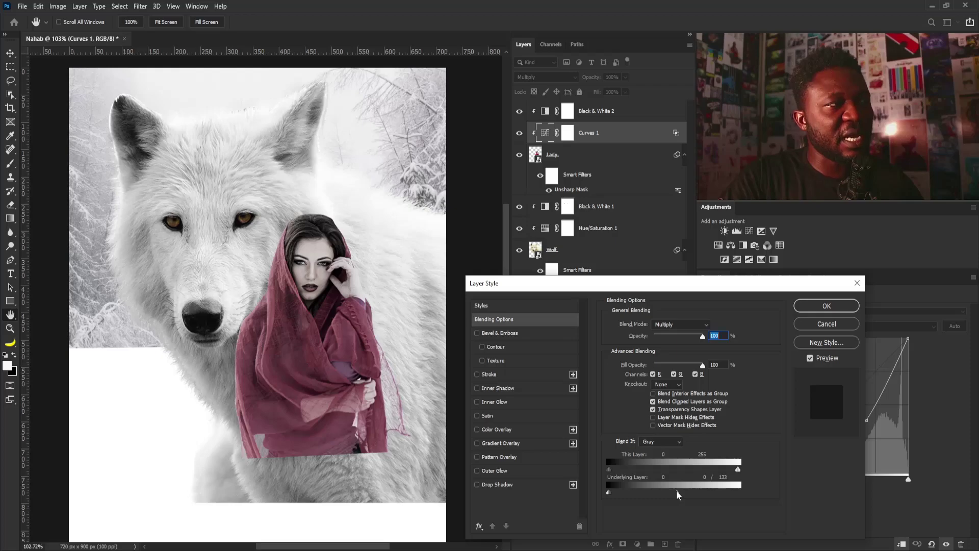
key(Return)
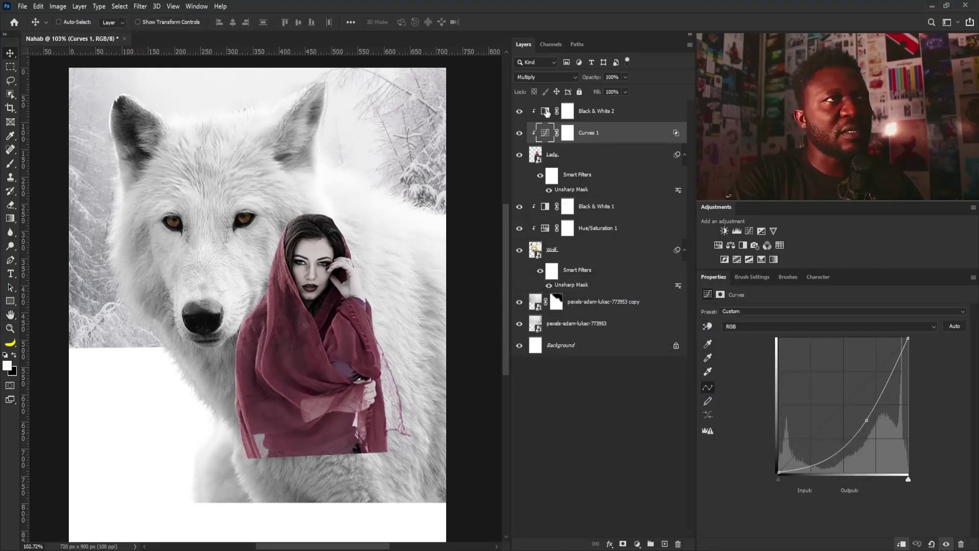
Set the Lady's Black & White adjustment to 70% opacity and clip a Levels adjustment with midtones 1.10 directly above the Lady layer
click(547, 112)
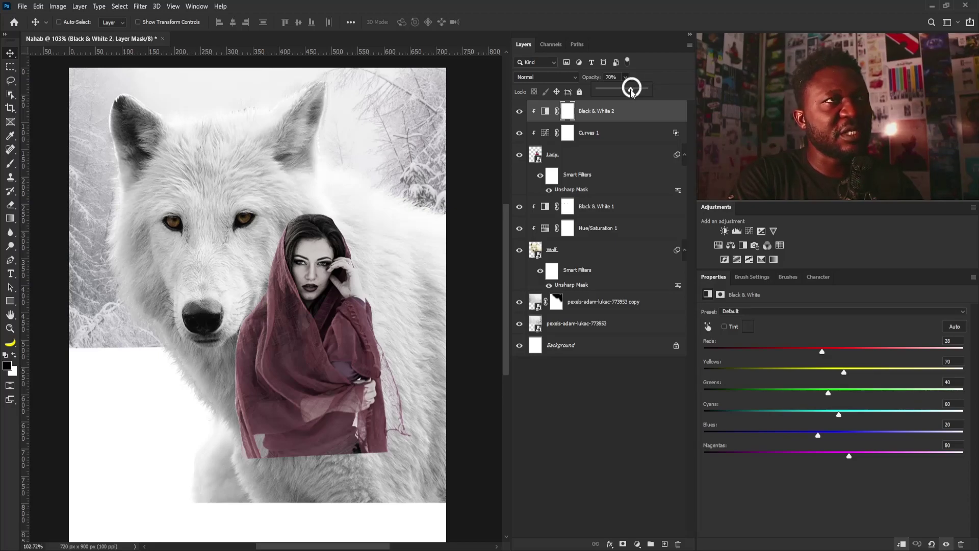
click(585, 154)
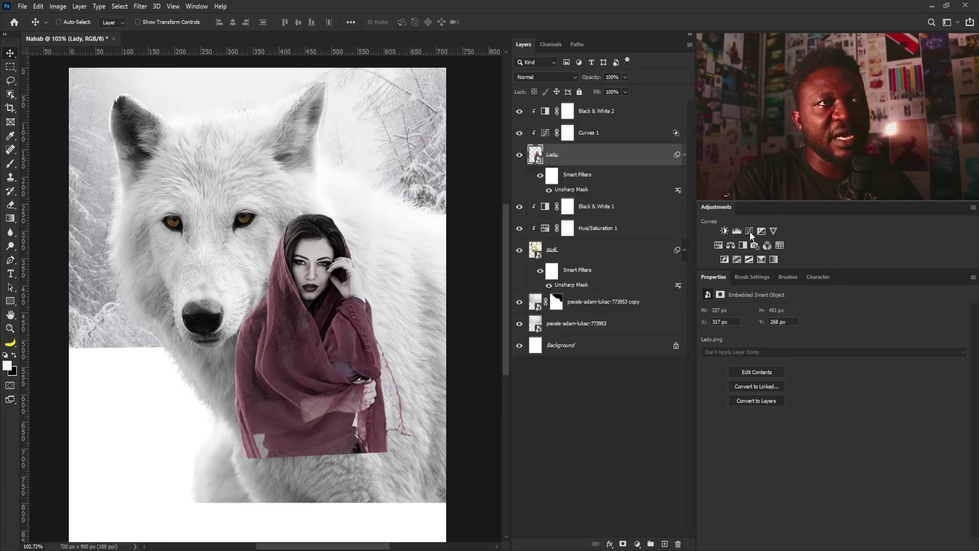
click(737, 230)
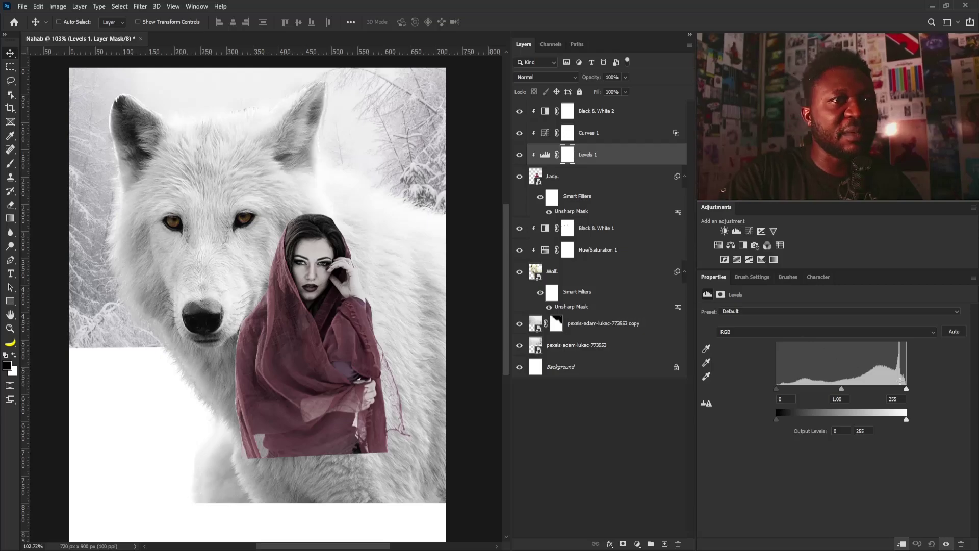
drag(841, 389, 835, 392)
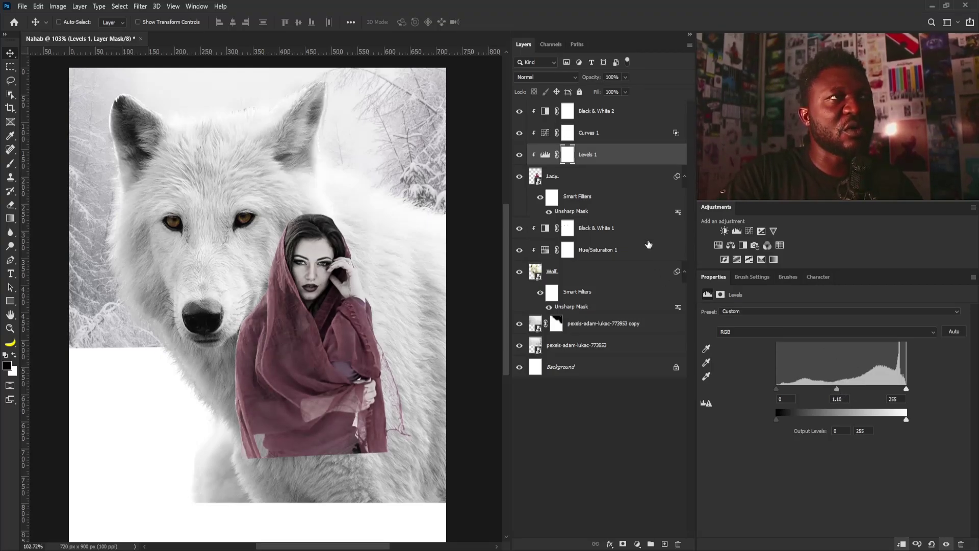
Add a layer mask to the Lady layer and fade her lower body into the wolf's fur with a large soft black brush
click(541, 175)
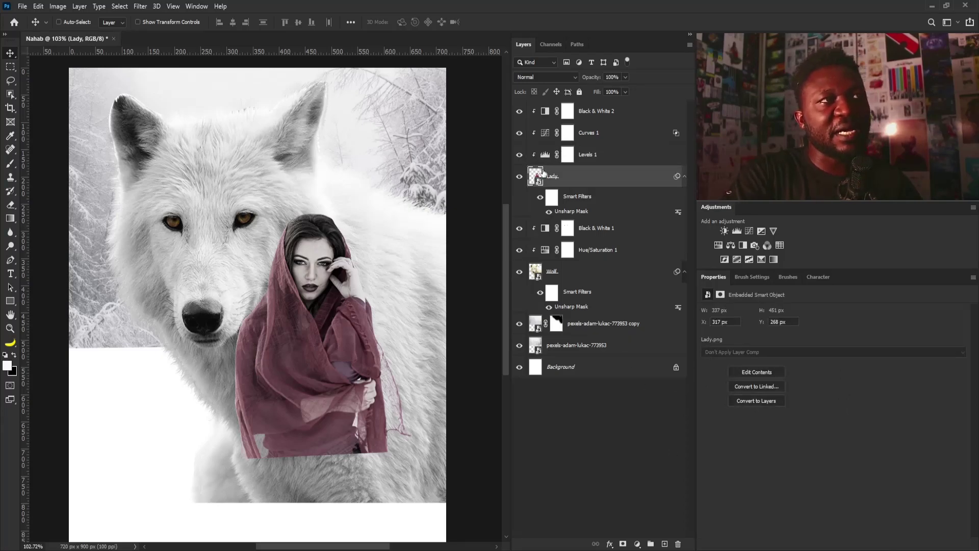
click(622, 543)
key(b)
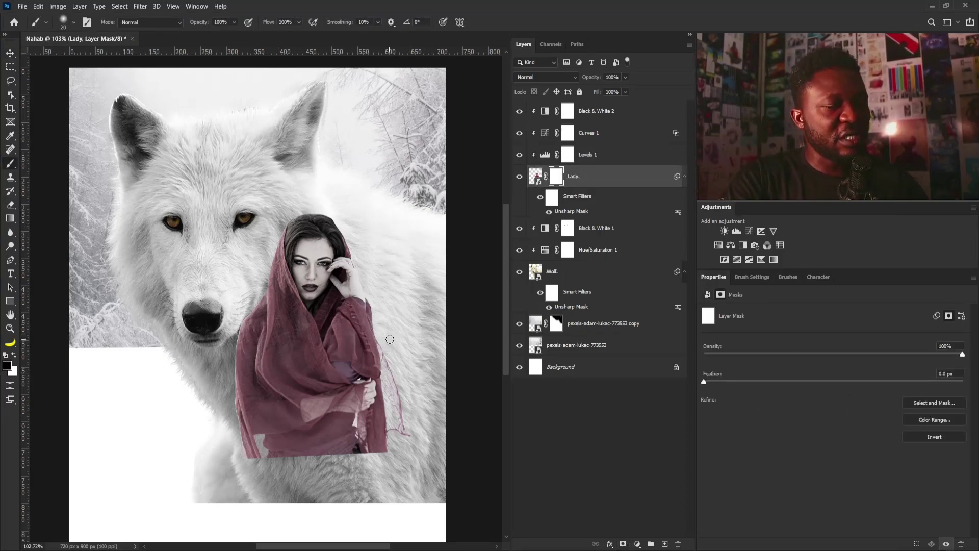
key(bracketright)
key(bracketright)
key(bracketright)
key(bracketright)
key(bracketright)
key(bracketright)
key(bracketright)
key(bracketright)
key(bracketright)
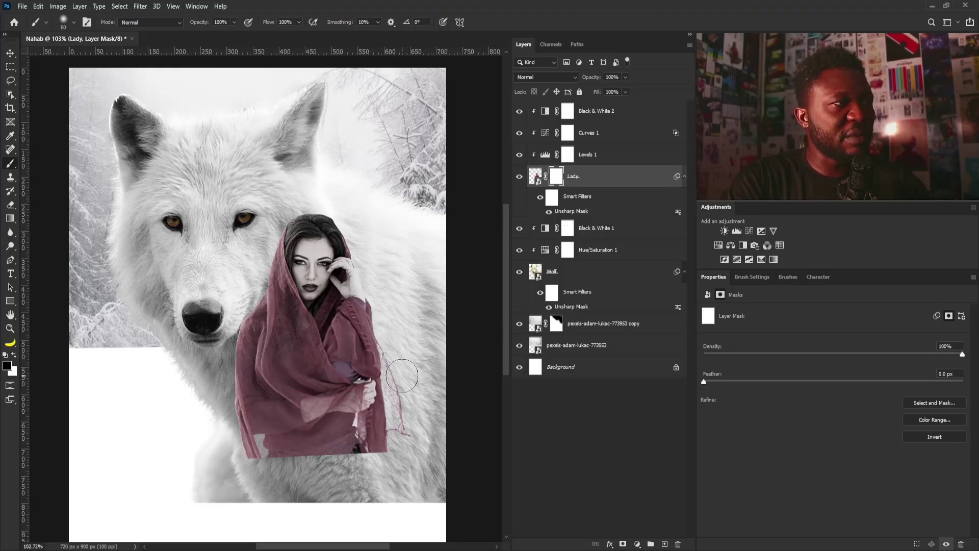
key(bracketright)
key(bracketright)
mouse_move(441, 375)
mouse_down()
mouse_move(404, 402)
mouse_move(407, 385)
mouse_move(382, 413)
mouse_move(298, 460)
mouse_move(318, 446)
mouse_move(293, 455)
mouse_move(204, 409)
mouse_move(204, 395)
mouse_move(327, 450)
mouse_move(302, 432)
mouse_move(298, 398)
mouse_move(359, 445)
mouse_move(414, 411)
mouse_up()
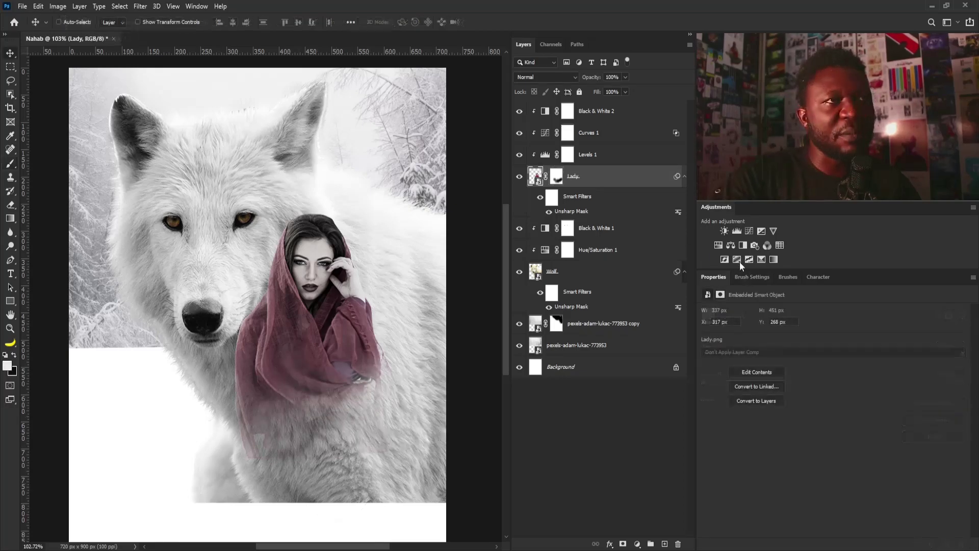
Clip a Brightness/Contrast adjustment with Brightness 18 directly above the Lady layer and mask its effect off her raised hand
click(724, 231)
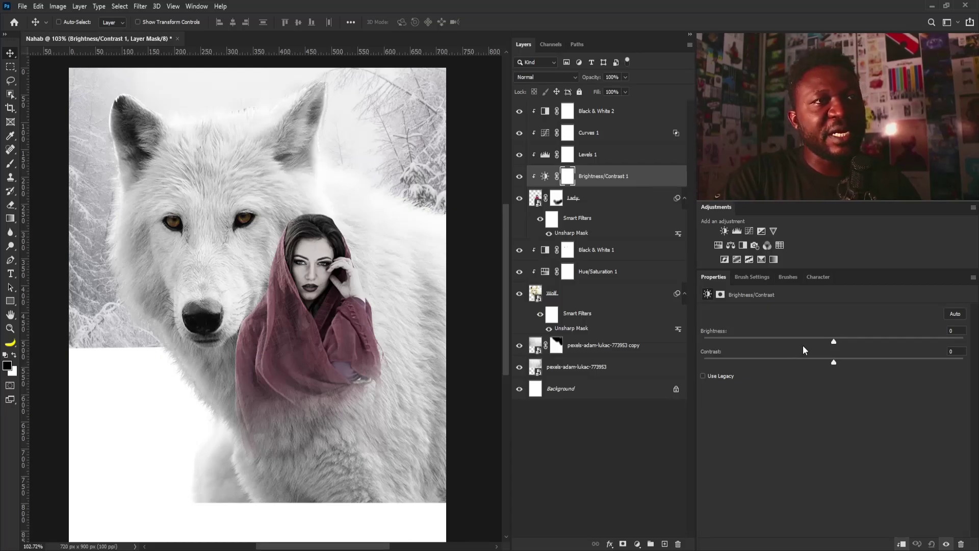
drag(834, 342, 843, 340)
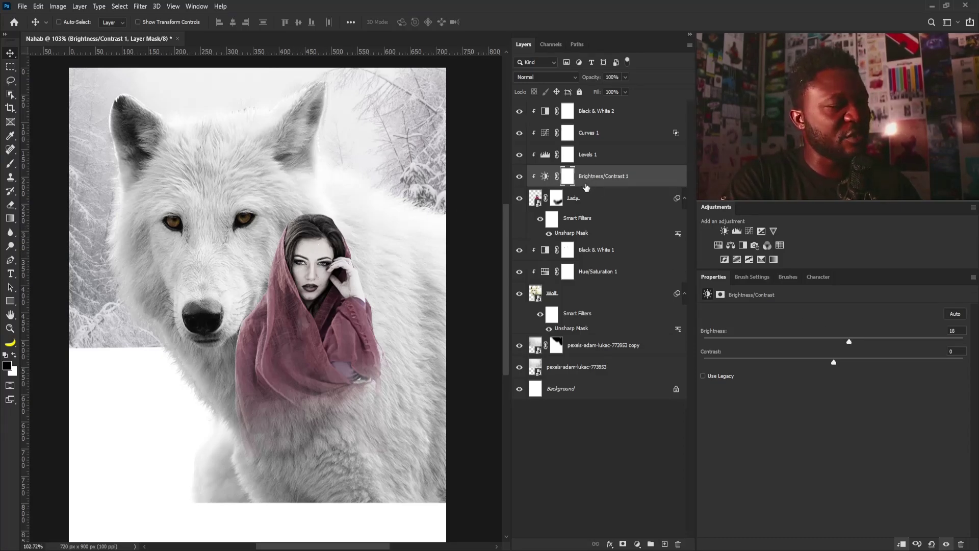
key(b)
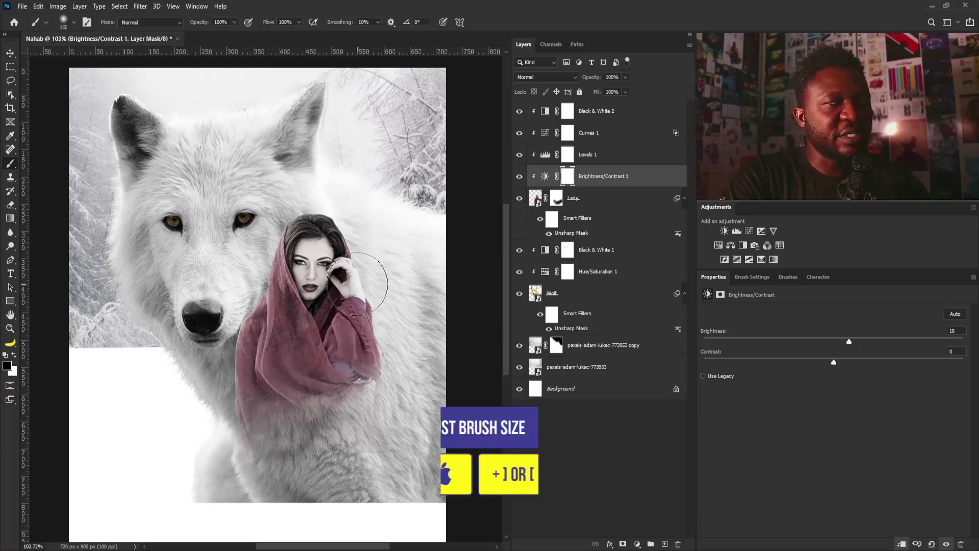
key(bracketleft)
key(bracketleft)
key(bracketleft)
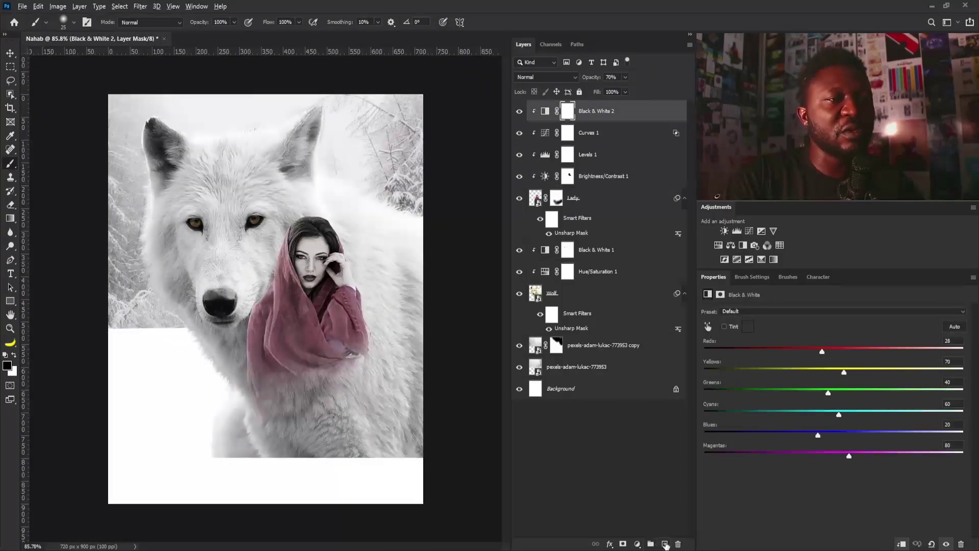
Create a new layer named Snow above the Black & White 2 adjustment
alt+click(666, 543)
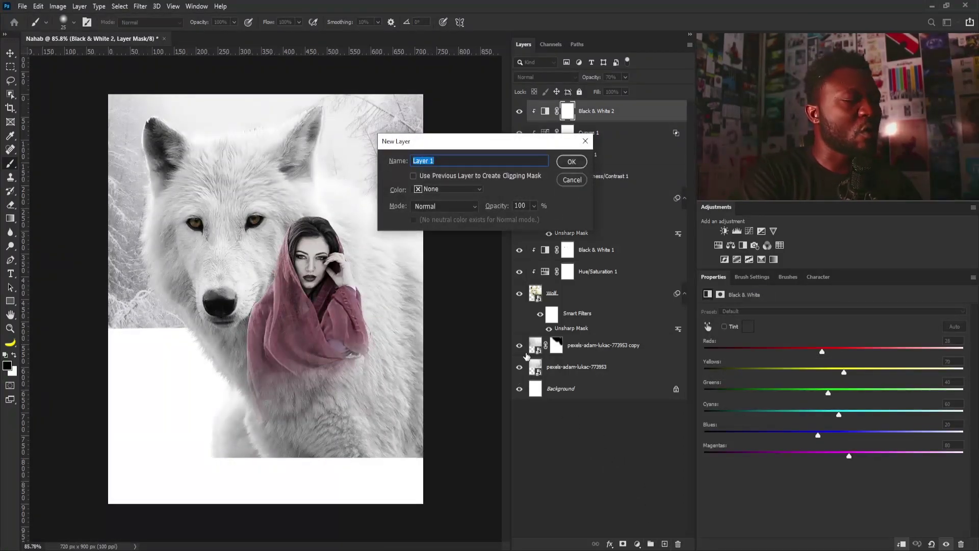
text(Snow)
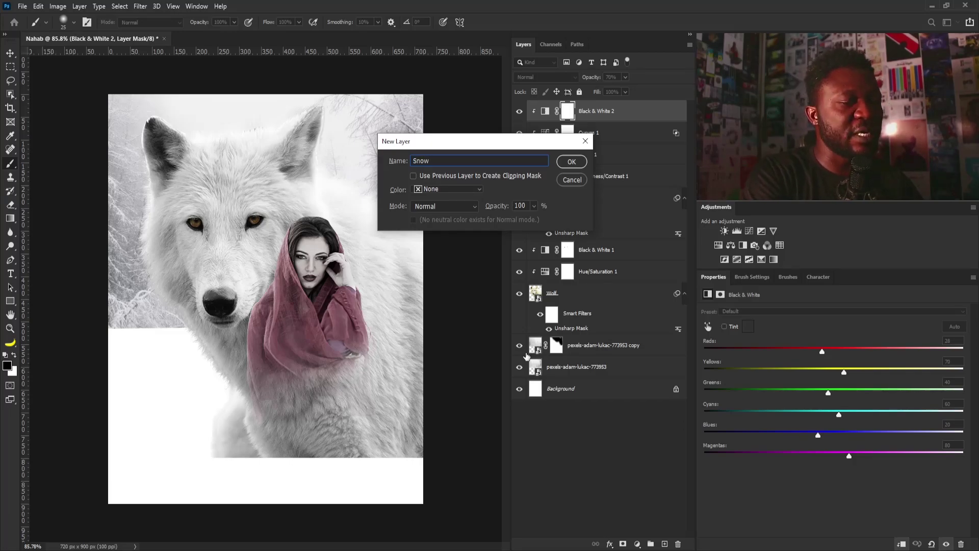
key(Return)
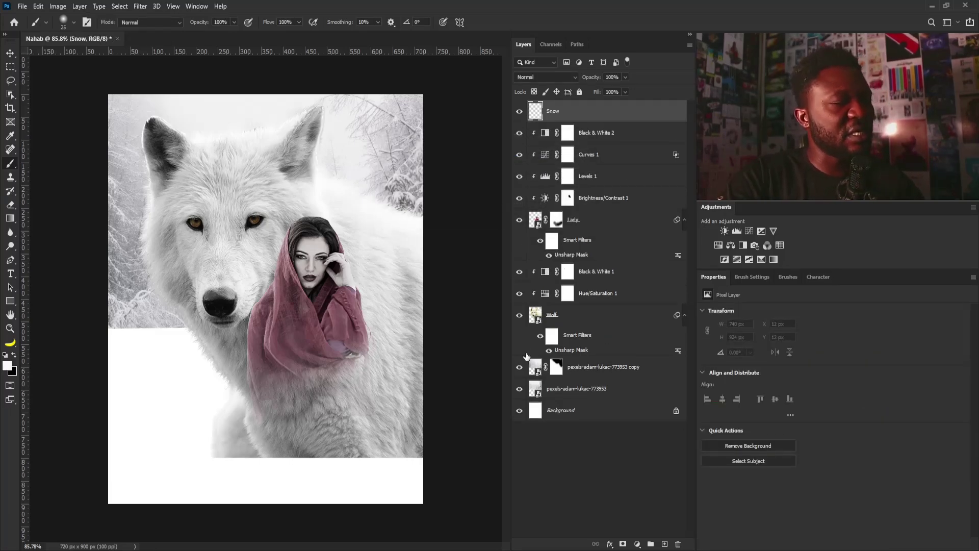
Paint a soft pale grey, sampled from the wolf's fur, across the lower canvas and shawl edge with a 250 px brush
key(bracketright)
key(bracketright)
key(bracketright)
key(bracketright)
key(bracketright)
key(bracketright)
key(bracketright)
key(bracketright)
key(bracketright)
key(bracketright)
key(bracketright)
key(bracketright)
key(bracketright)
key(bracketright)
key(bracketright)
key(bracketright)
key(bracketleft)
key(bracketleft)
key(bracketleft)
key(bracketleft)
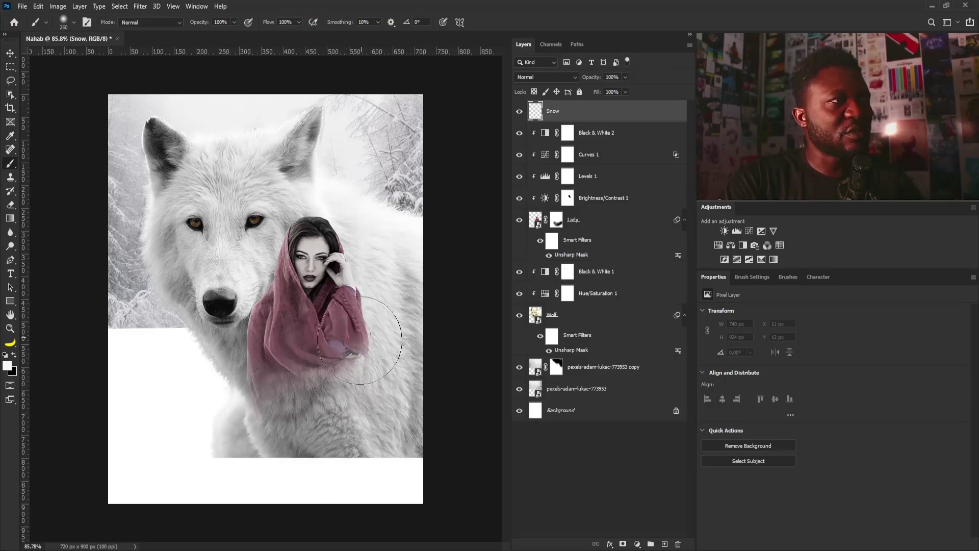
alt+click(371, 295)
drag(375, 291, 372, 283)
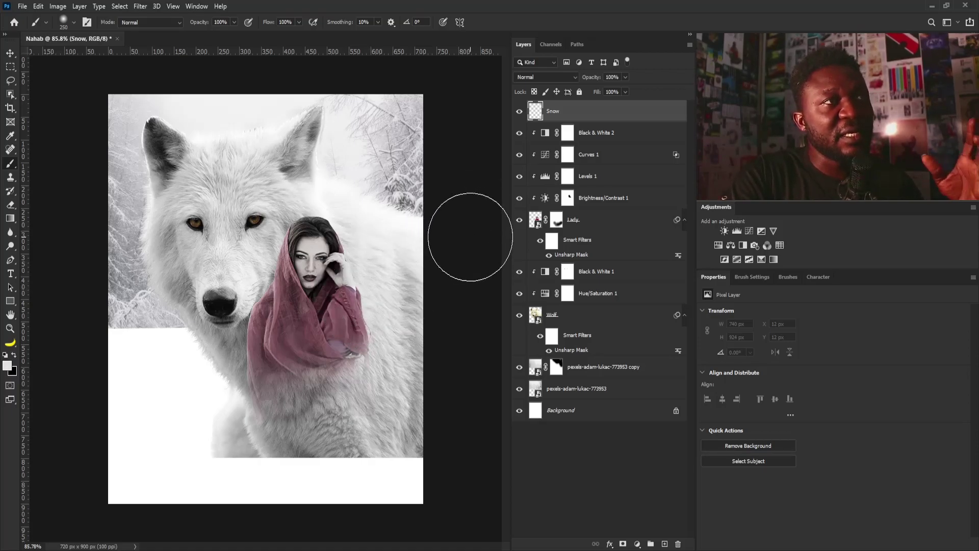
mouse_move(445, 405)
mouse_down()
mouse_move(177, 409)
mouse_move(394, 427)
mouse_move(142, 398)
mouse_move(102, 370)
mouse_move(288, 405)
mouse_move(85, 336)
mouse_move(92, 321)
mouse_move(161, 373)
mouse_move(115, 339)
mouse_move(250, 405)
mouse_move(196, 387)
mouse_move(299, 380)
mouse_move(282, 402)
mouse_move(303, 397)
mouse_move(333, 425)
mouse_move(346, 392)
mouse_move(355, 399)
mouse_move(385, 387)
mouse_move(386, 351)
mouse_up()
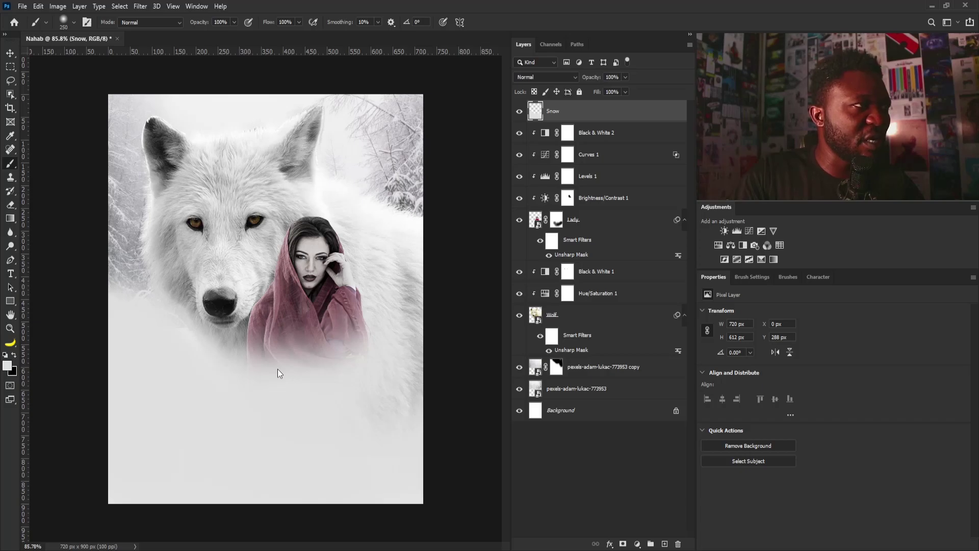
Place pexels-flo-maderebner-869258 along the canvas's lower edge and mask out its sky and mountains with a 250 px soft black brush
drag(360, 297, 356, 412)
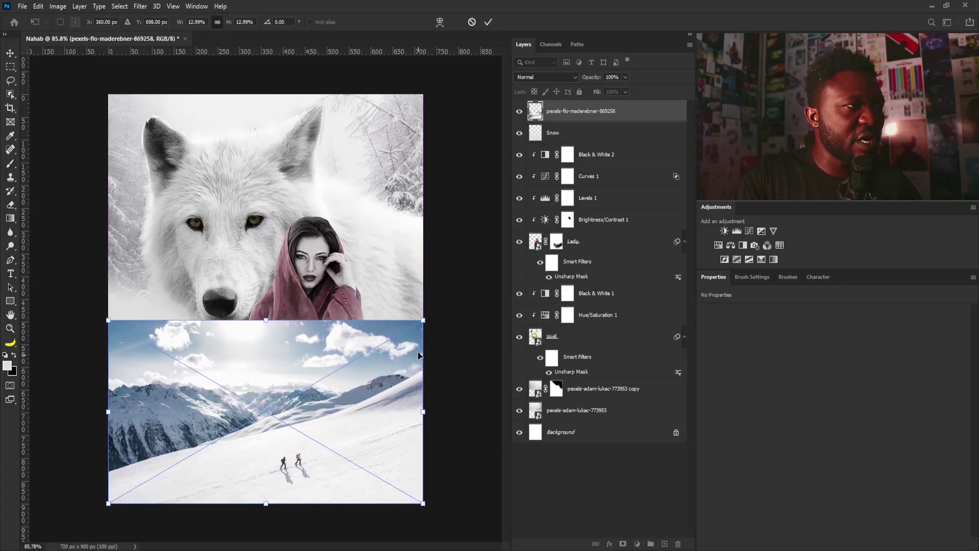
key(Return)
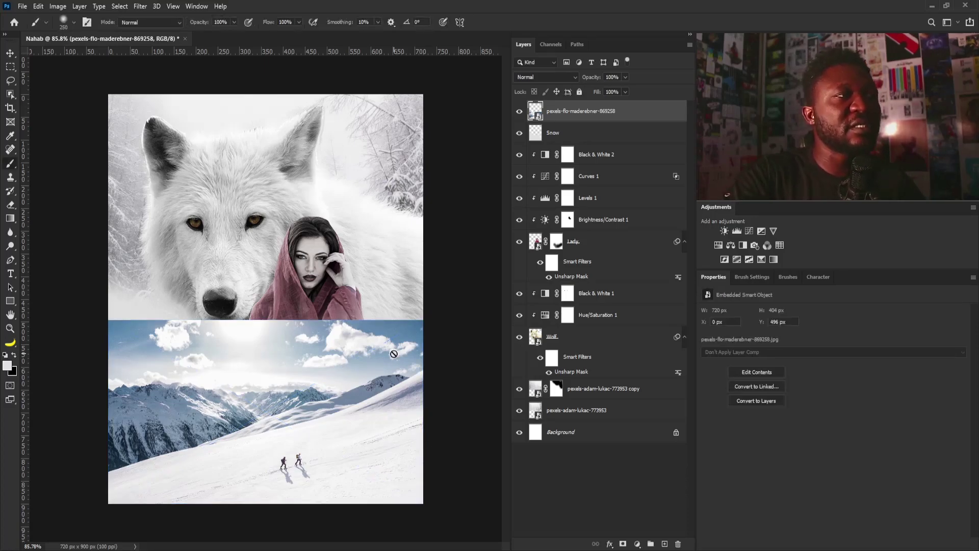
click(623, 545)
key(x)
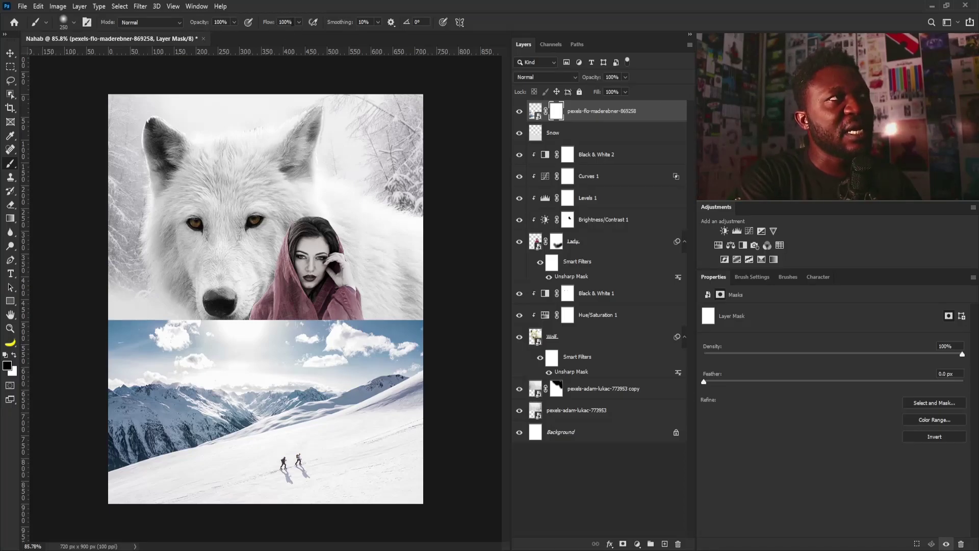
click(285, 22)
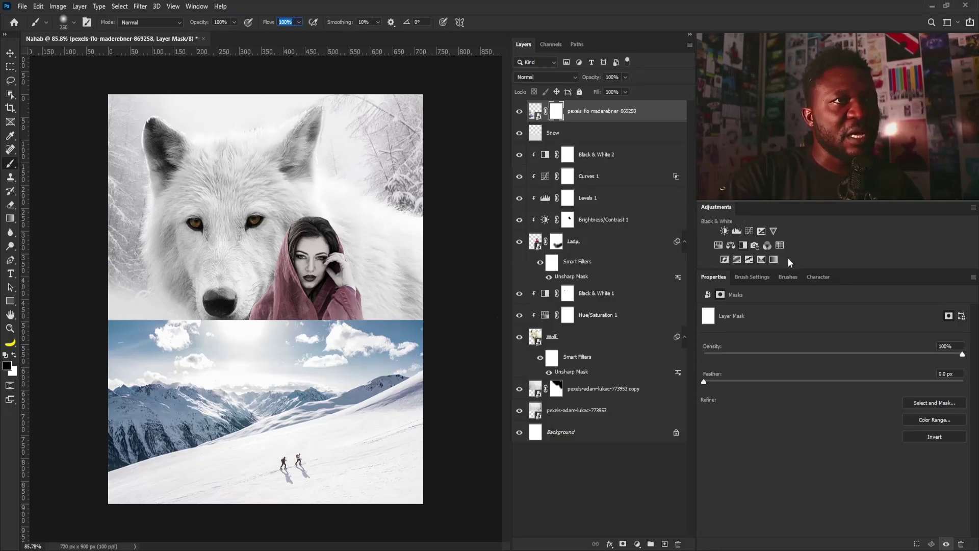
click(759, 277)
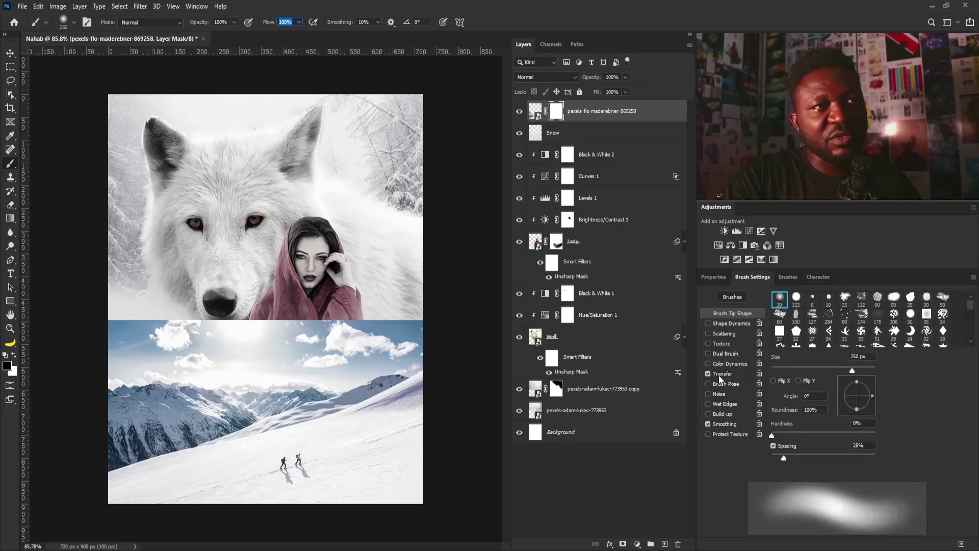
mouse_move(437, 306)
mouse_down()
mouse_move(256, 346)
mouse_move(414, 305)
mouse_move(341, 311)
mouse_move(382, 309)
mouse_move(126, 394)
mouse_move(203, 335)
mouse_move(126, 322)
mouse_move(241, 284)
mouse_up()
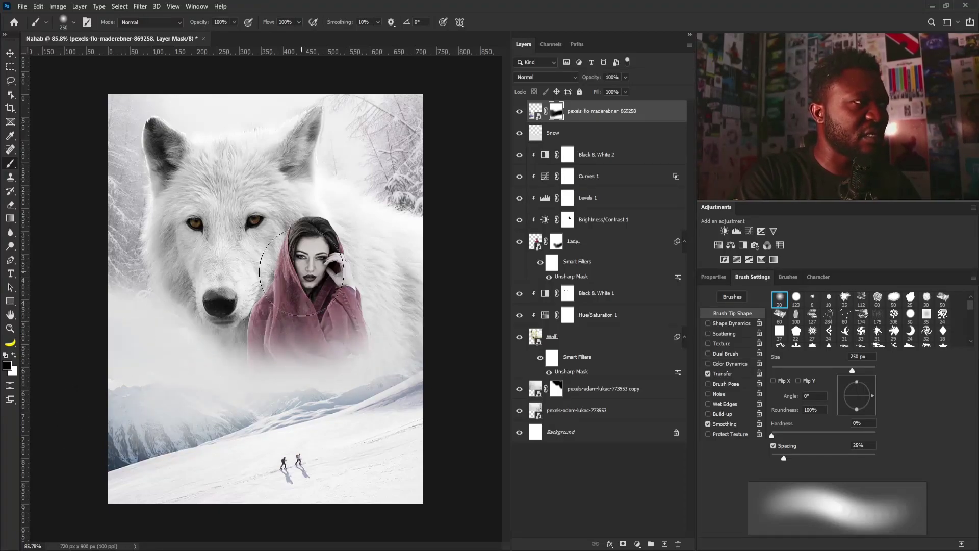
mouse_move(225, 324)
mouse_down()
mouse_move(185, 349)
mouse_move(96, 378)
mouse_move(60, 440)
mouse_move(149, 387)
mouse_move(127, 406)
mouse_move(184, 385)
mouse_move(100, 421)
mouse_move(170, 401)
mouse_move(243, 353)
mouse_move(120, 419)
mouse_up()
Move the pexels-adam-lukac-773953 copy layer slightly down so its snowy trees sit lower behind the wolf
key(v)
click(544, 413)
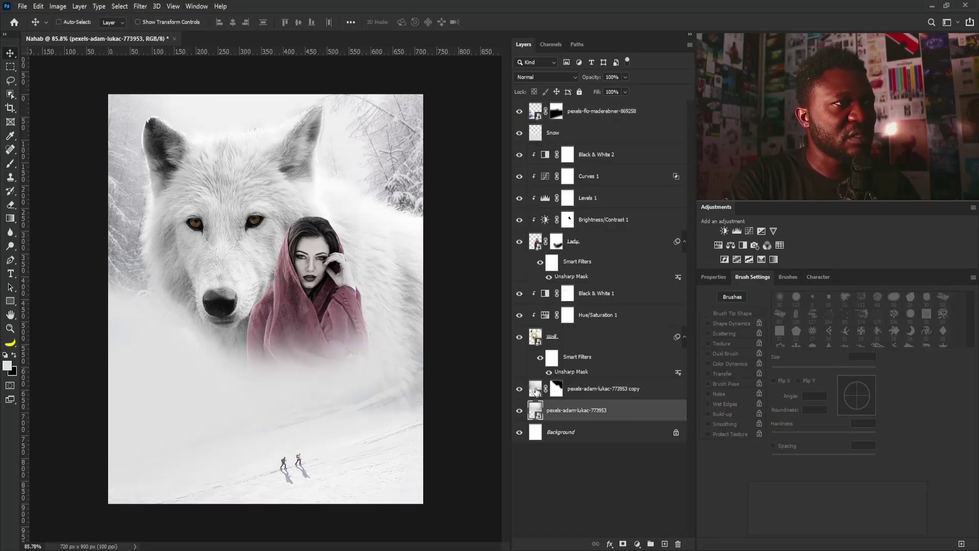
click(535, 390)
drag(184, 253, 179, 277)
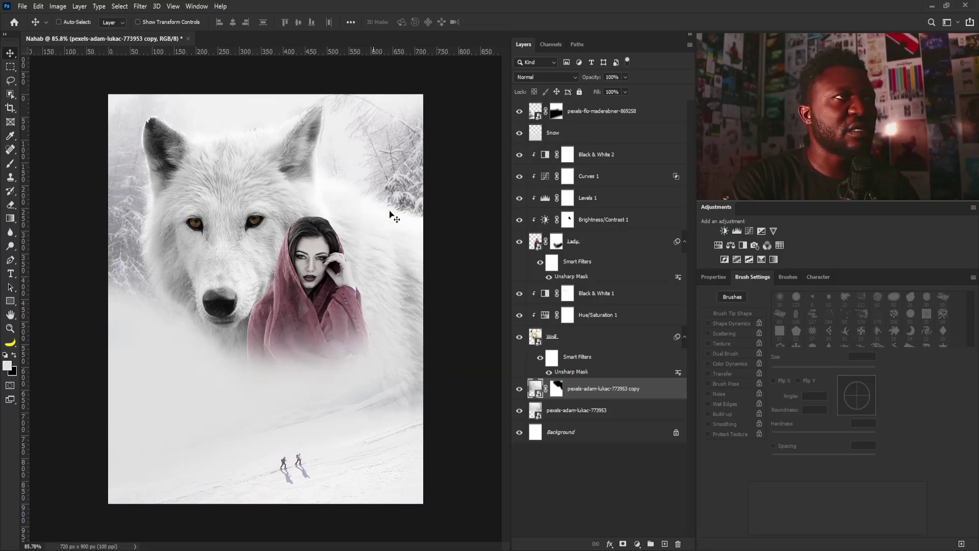
Add a layer mask to the painted Snow layer and reveal the trees beside the wolf's muzzle with a 250 px soft black brush
click(555, 135)
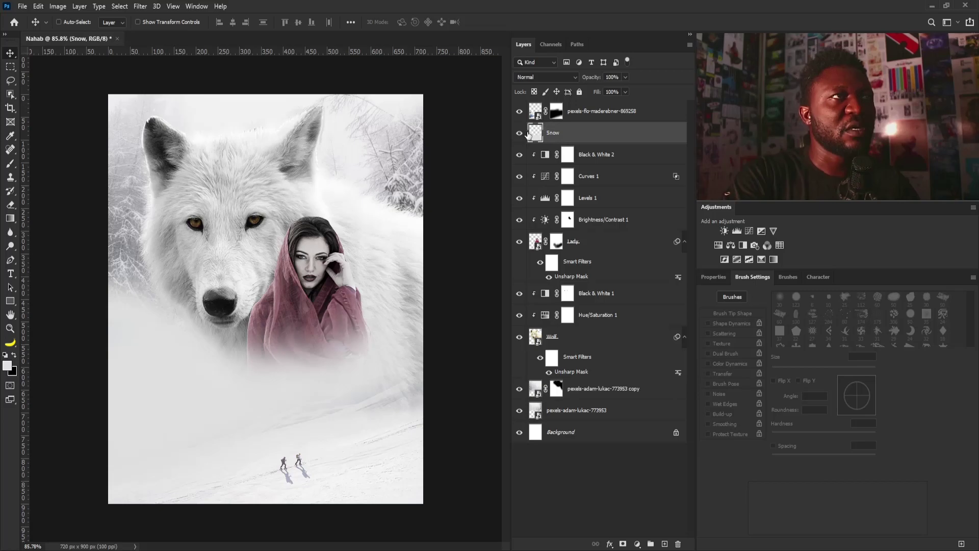
click(622, 544)
key(b)
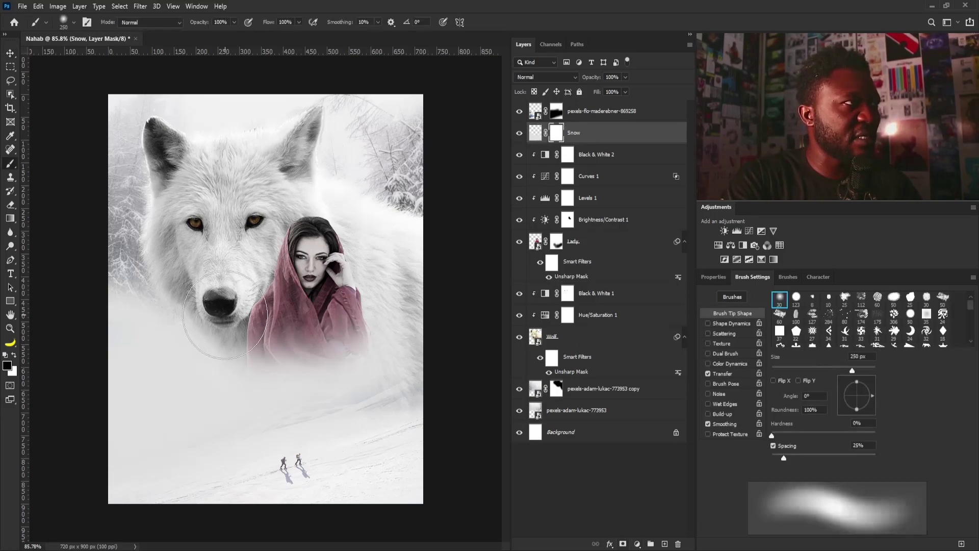
mouse_move(124, 282)
mouse_down()
mouse_move(162, 303)
mouse_move(168, 275)
mouse_move(180, 289)
mouse_move(138, 270)
mouse_up()
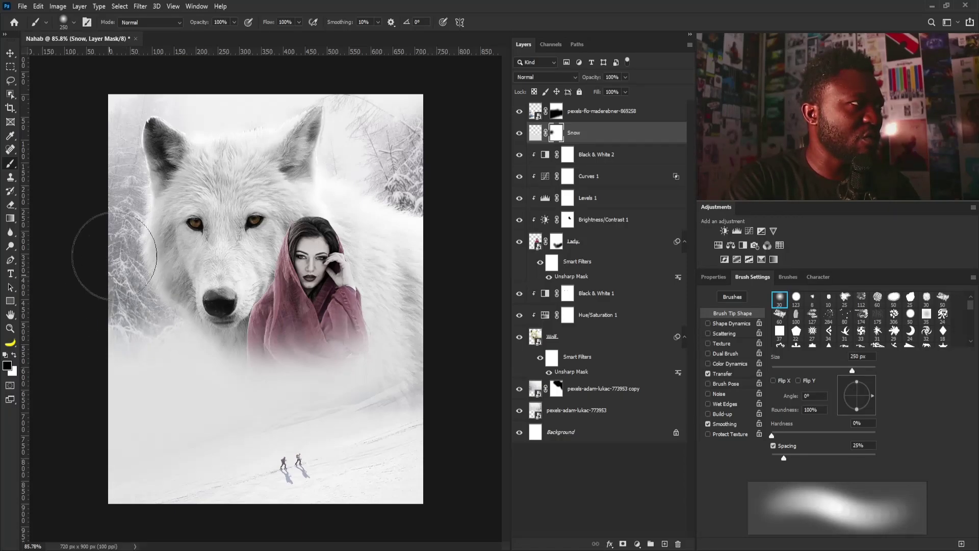
Place the Snow overlay image over the woman and the wolf's flank and set its blend mode to Screen
key(v)
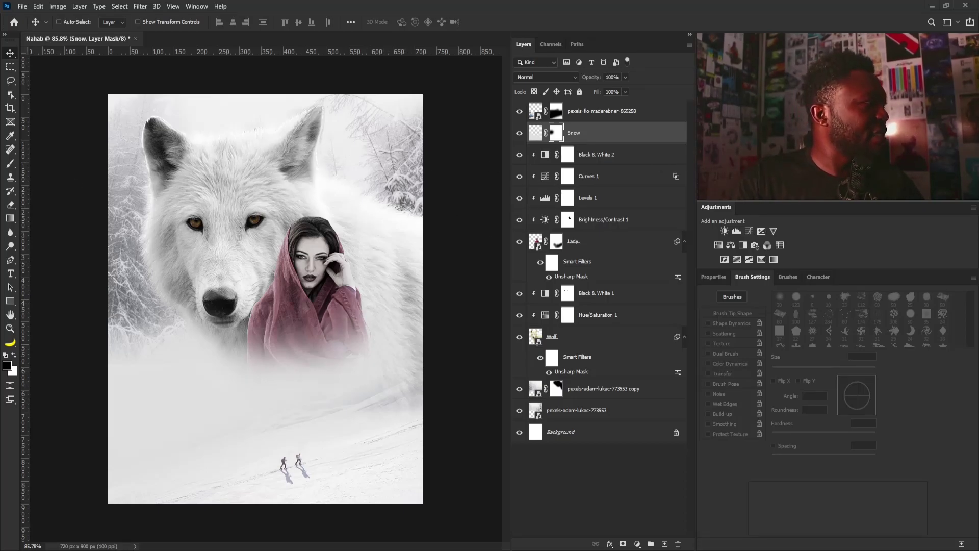
drag(342, 266, 341, 265)
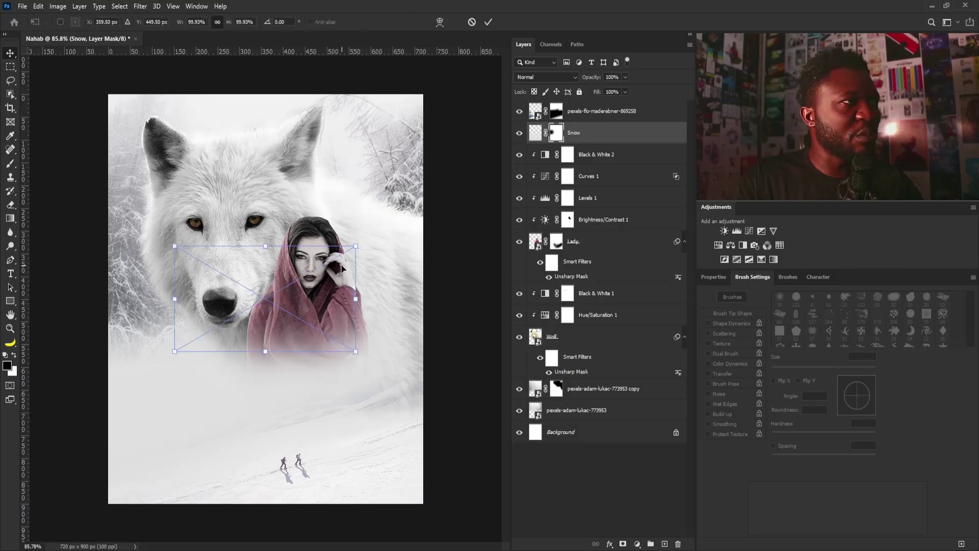
drag(284, 281, 337, 251)
key(Return)
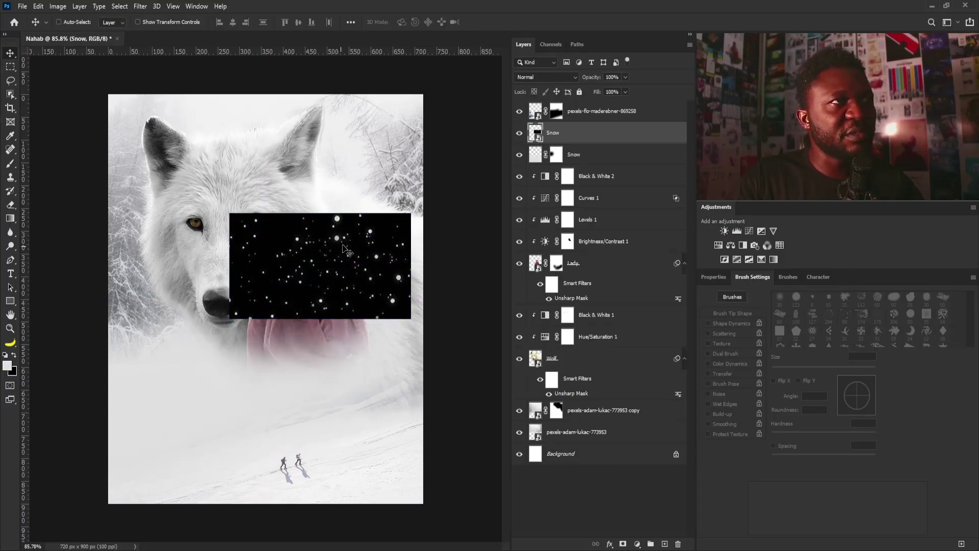
click(526, 77)
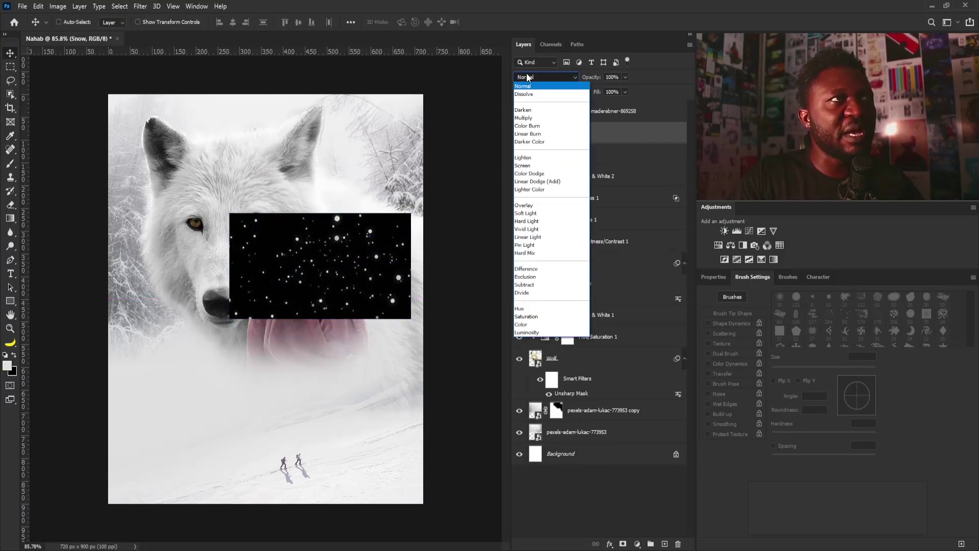
click(523, 165)
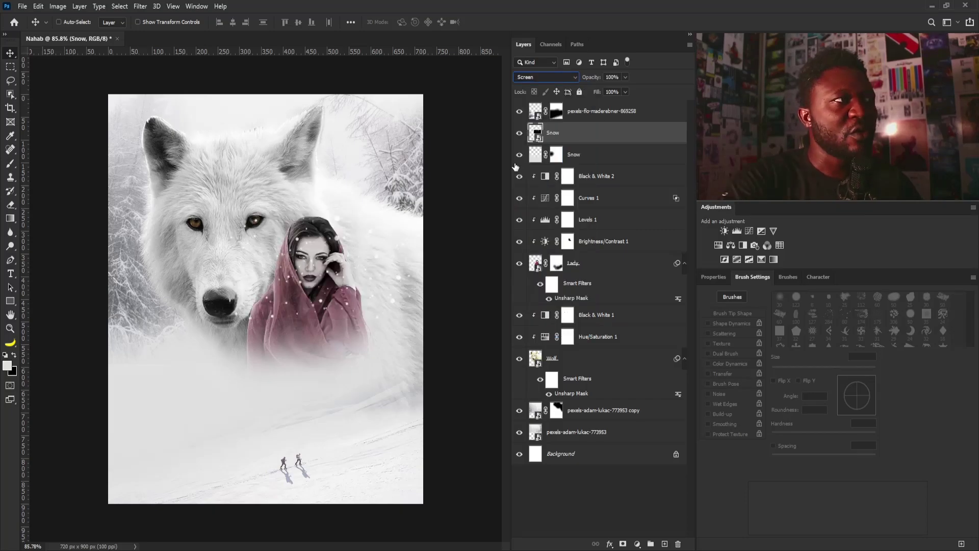
Scale the Snow overlay to 46.80%, rotate it to about 71° and position it over the woman's face and hand
key(ctrl+t)
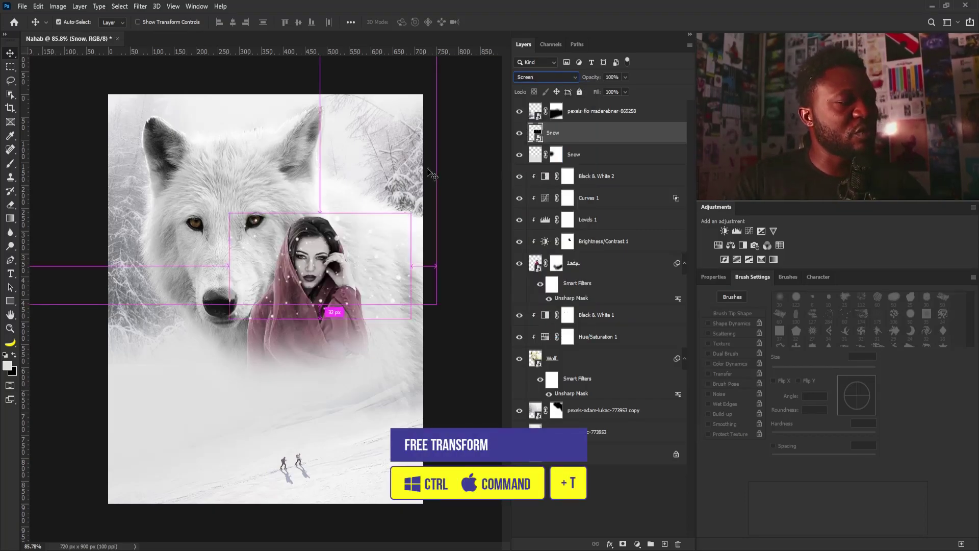
drag(410, 213, 365, 306)
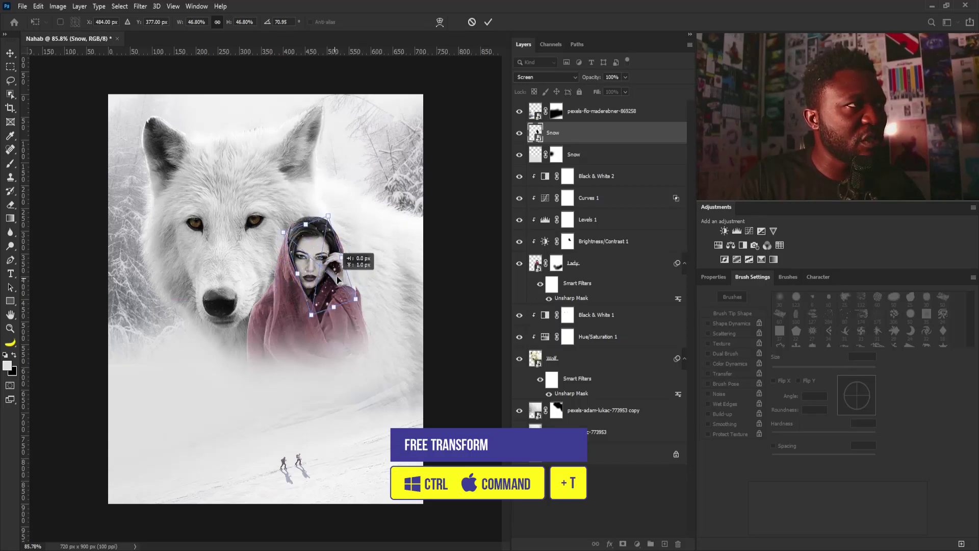
key(Return)
Duplicate the Snow overlay twice and spread the copies over the woman's shawl and hood
key(ctrl+j)
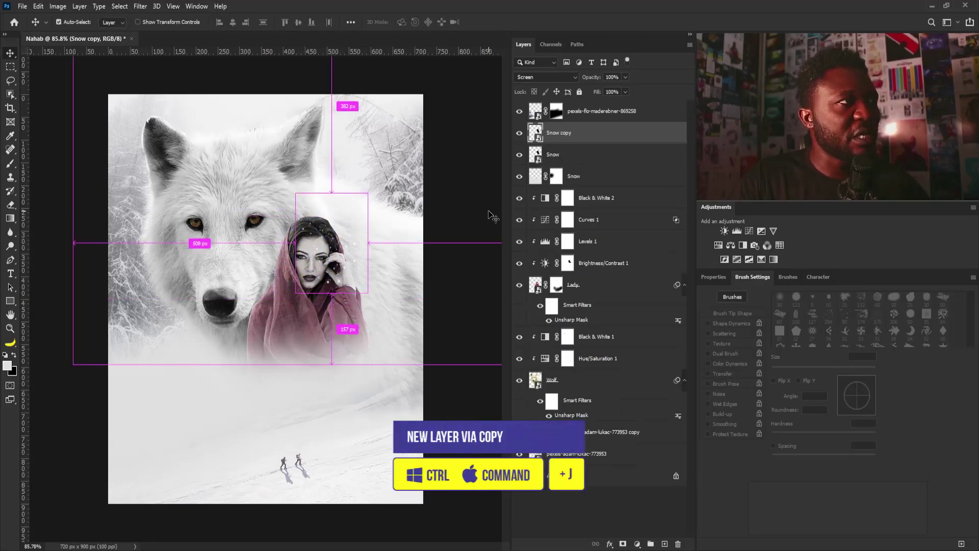
drag(352, 253, 288, 305)
key(ctrl+j)
drag(306, 234, 285, 255)
Duplicate the snow overlay twice more, scaling the uppermost copy to 35.73% and rotating it to about 106° over the shawl's edge beside the wolf's face
key(ctrl+j)
key(ctrl+j)
key(ctrl+t)
drag(319, 170, 296, 239)
drag(284, 263, 288, 270)
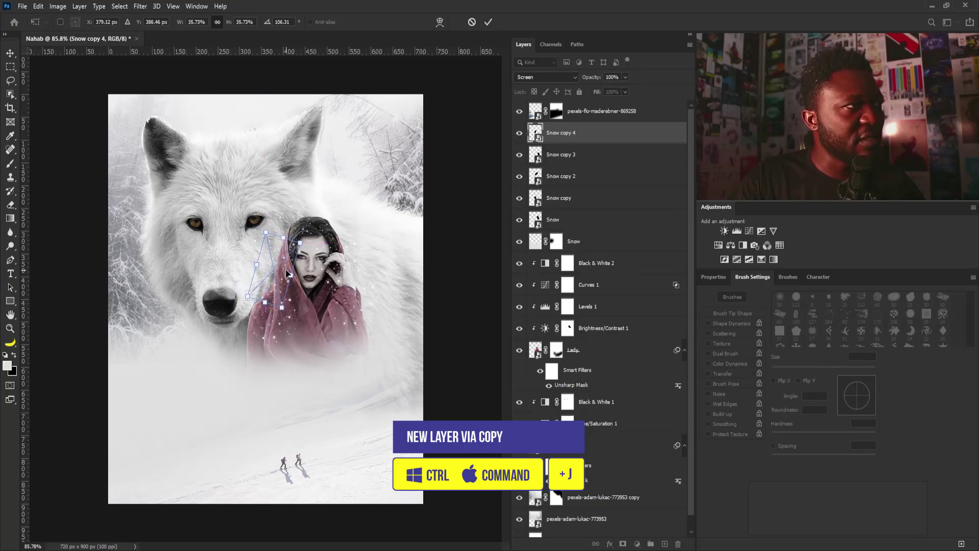
key(Return)
key(ctrl)
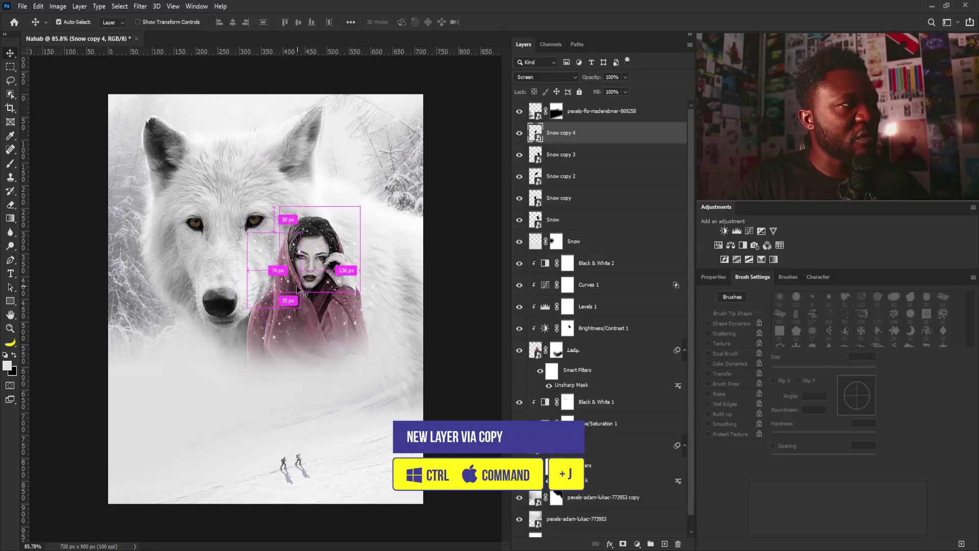
Duplicate the uppermost snow overlay four times, moving the copies down over the shawl below the wolf's muzzle side
key(ctrl+j)
drag(296, 285, 270, 326)
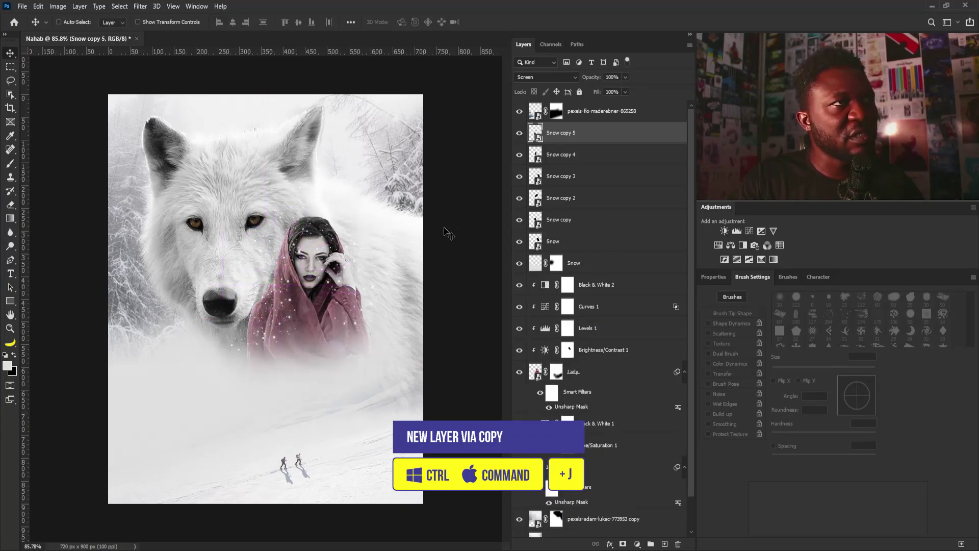
key(ctrl+j)
key(ctrl+j)
key(ctrl+j)
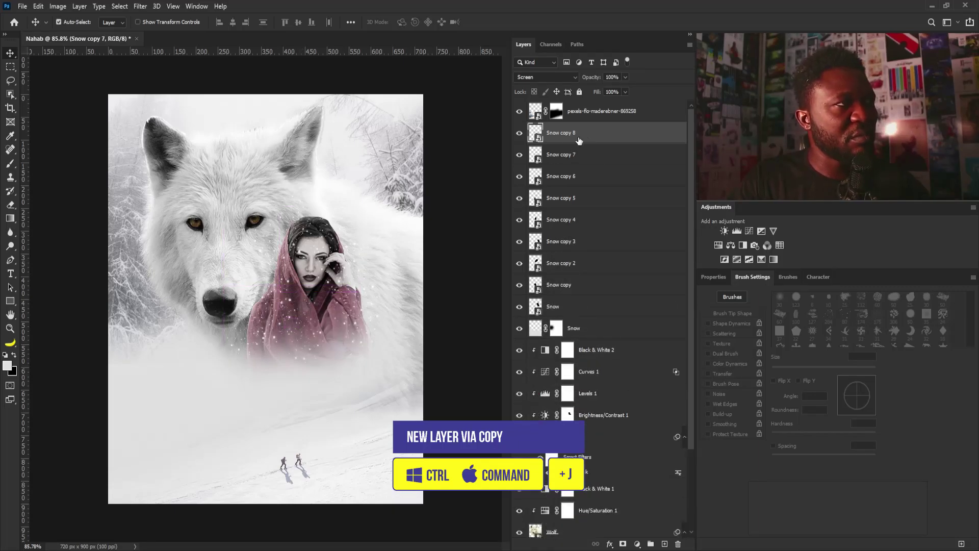
Transform the uppermost snow copy, move it up over the woman's hood and spread three further copies around her head
key(ctrl+t)
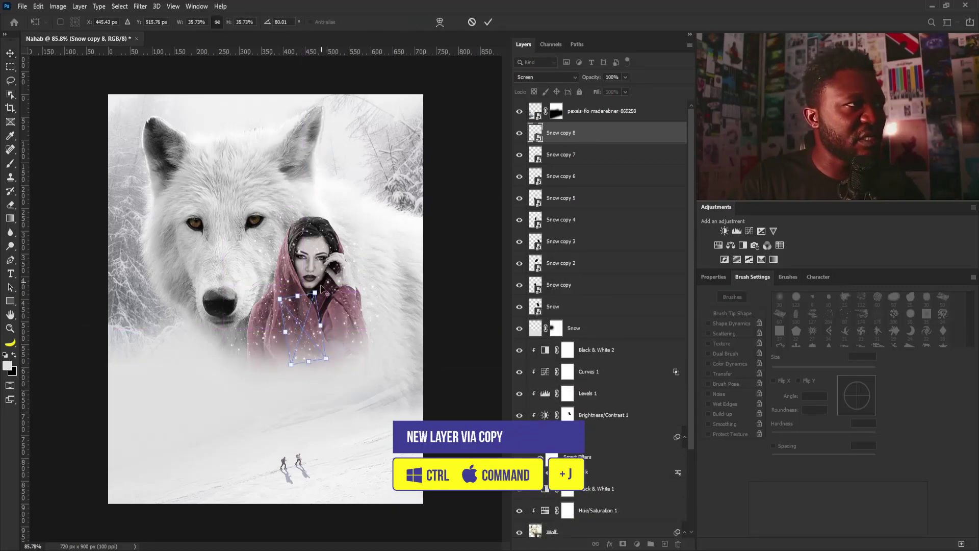
drag(315, 292, 321, 275)
drag(354, 260, 334, 225)
drag(366, 186, 352, 193)
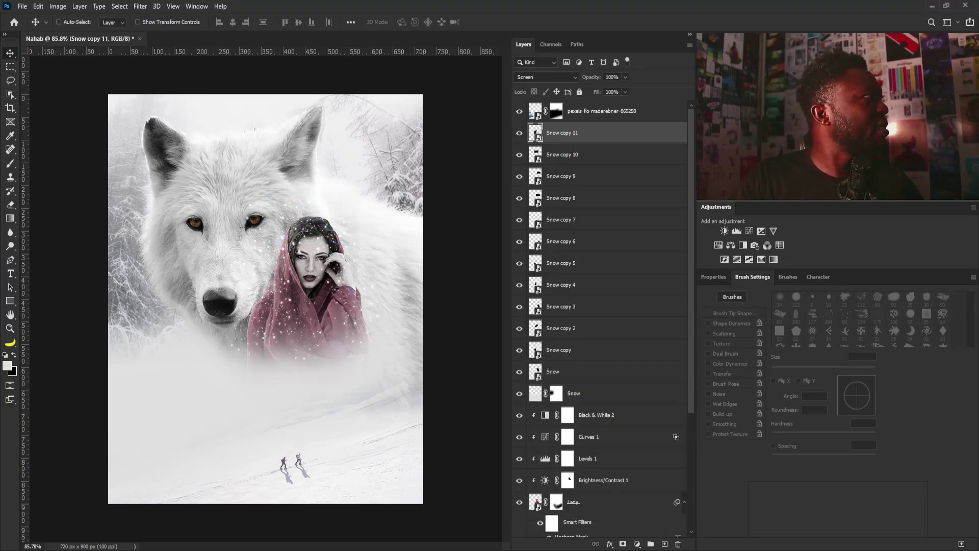
Paste the black snowfall image above the snow copies, set its blend mode to Screen and move it over the woman
key(ctrl+v)
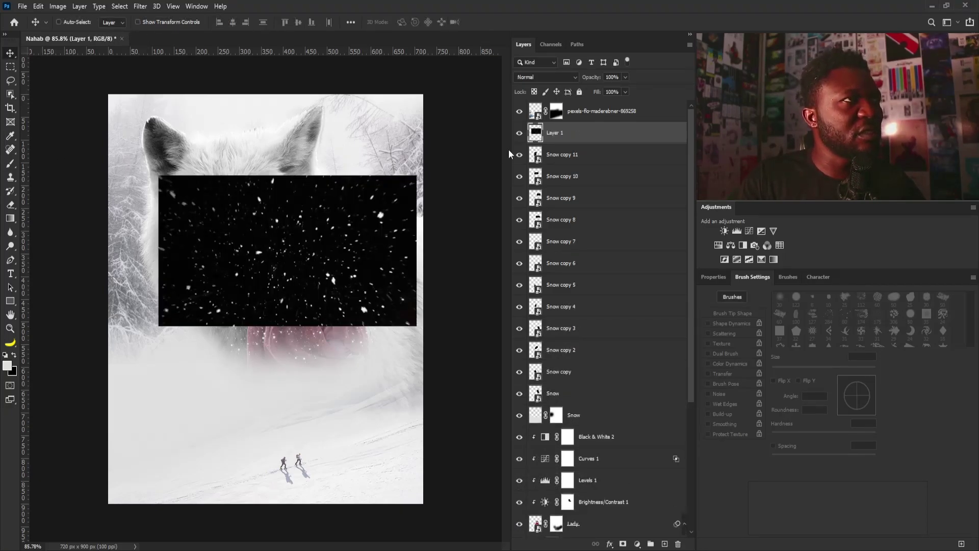
click(539, 76)
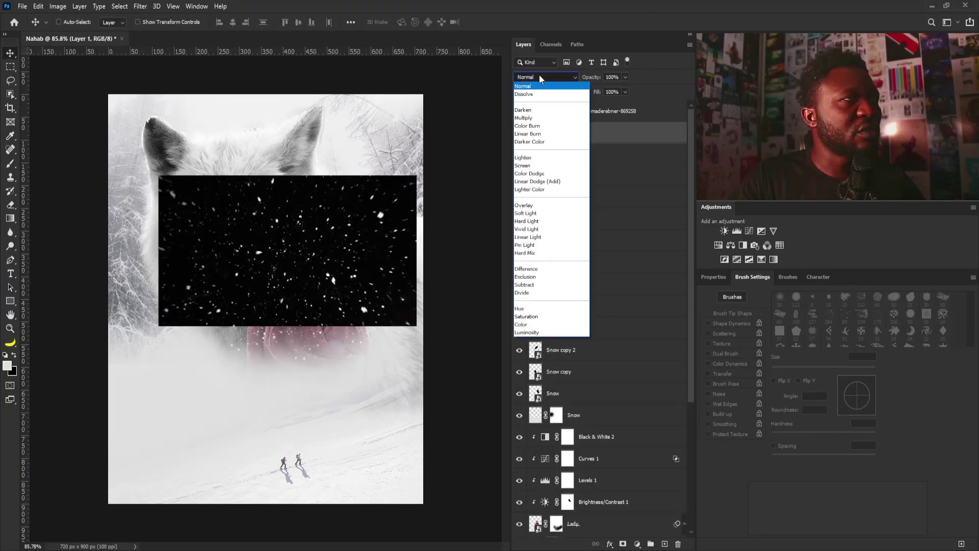
click(540, 167)
drag(262, 301, 329, 275)
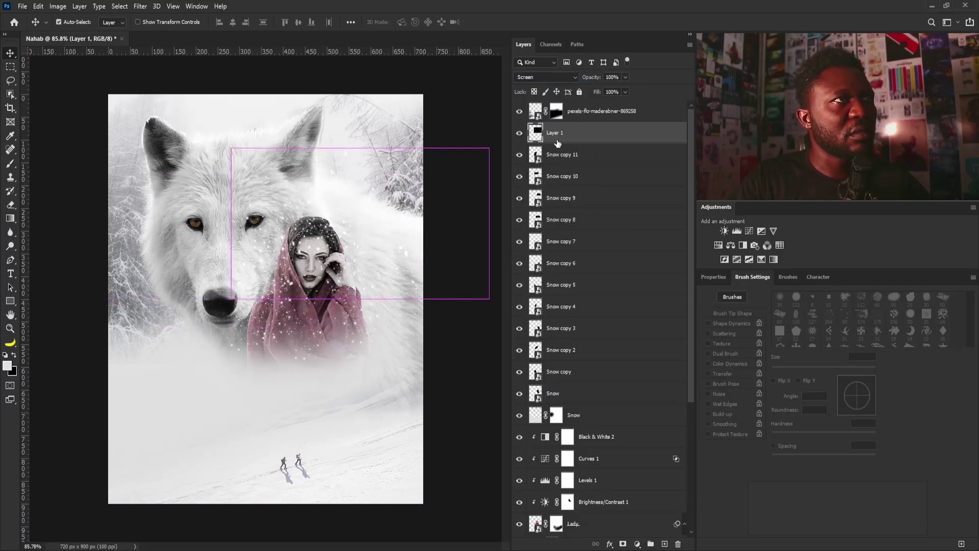
Convert the pasted snowfall layer to a smart object, scale it to 34.24% and place it over the woman's hood
right_click(594, 146)
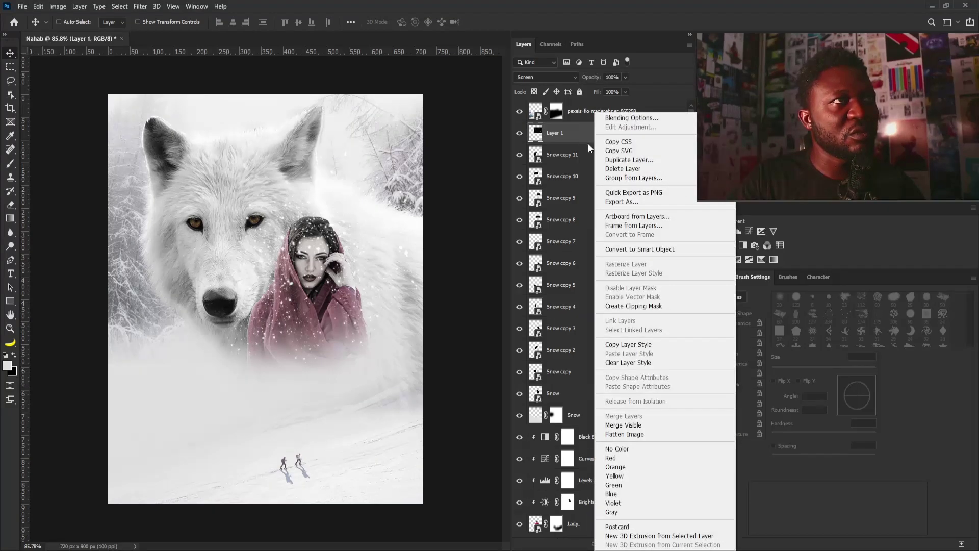
click(612, 248)
key(ctrl+t)
drag(486, 146, 322, 224)
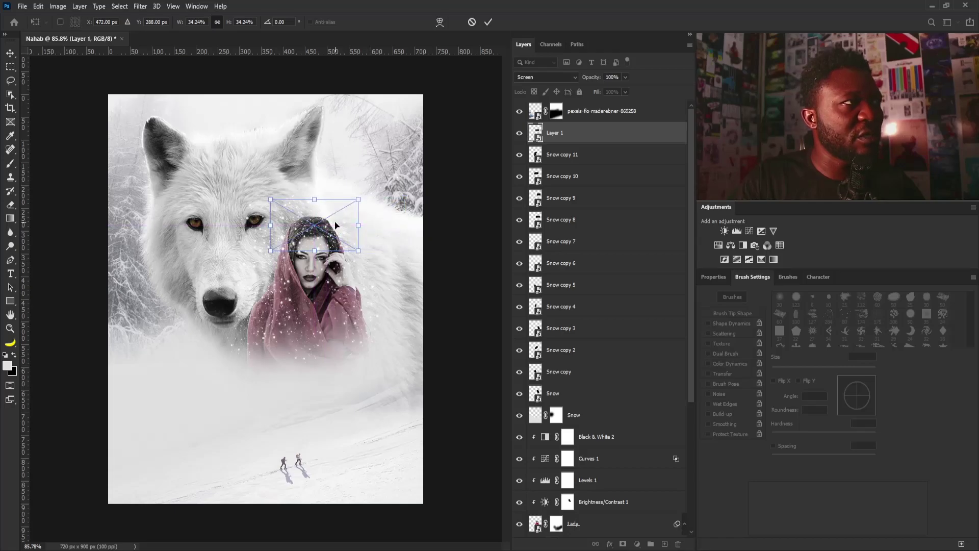
key(Return)
Duplicate the scaled snowfall layer twice, rotating the copies and placing them over the woman's hand and shawl
key(ctrl+j)
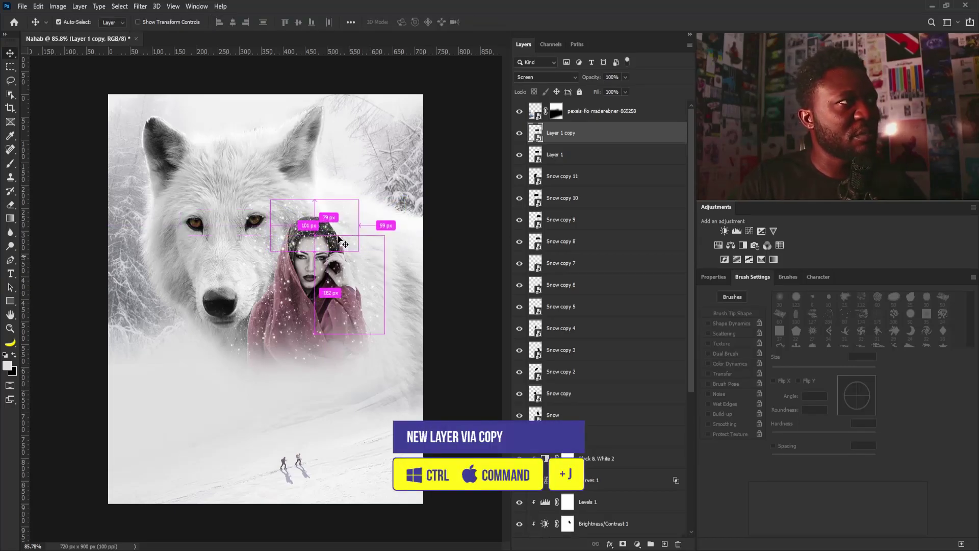
key(ctrl+j)
key(ctrl+t)
drag(380, 207, 399, 282)
key(Return)
drag(350, 263, 266, 309)
Make two more copies of the snowfall layer, transforming them and positioning the upper one over the woman's hood and face
key(ctrl+j)
key(t)
key(ctrl+t)
key(Return)
key(ctrl+j)
key(ctrl+t)
drag(363, 319, 347, 186)
drag(357, 243, 320, 236)
key(Return)
Duplicate the snowfall layer once more, rotate it and shift it slightly across the hood
key(ctrl+j)
key(ctrl+t)
drag(364, 184, 378, 220)
key(Return)
drag(311, 228, 325, 227)
Group all the unmasked snow overlays, from the lowest Snow to Layer 1 copy 5, and name the group Snow
scroll(265, 301, down, 1)
scroll(580, 423, down, 3)
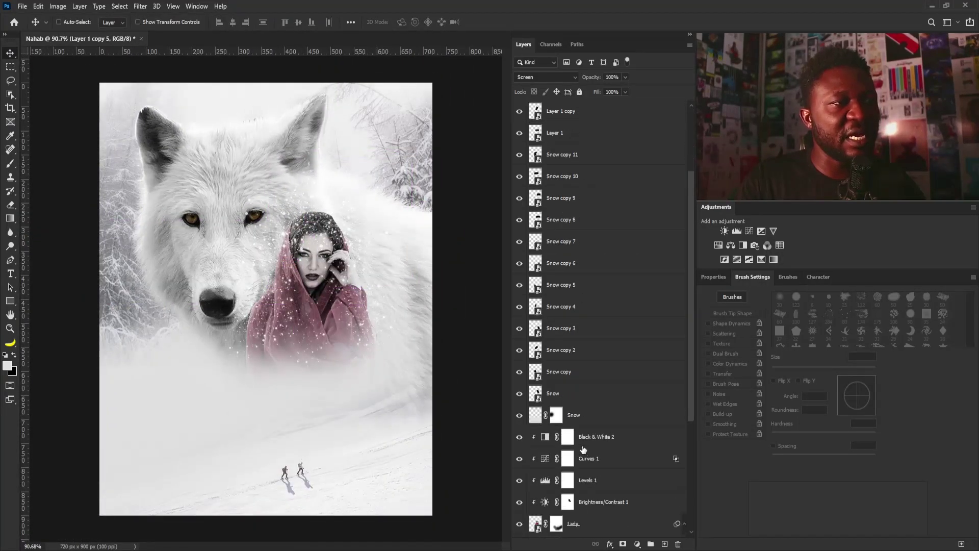
shift+click(567, 398)
scroll(582, 288, up, 3)
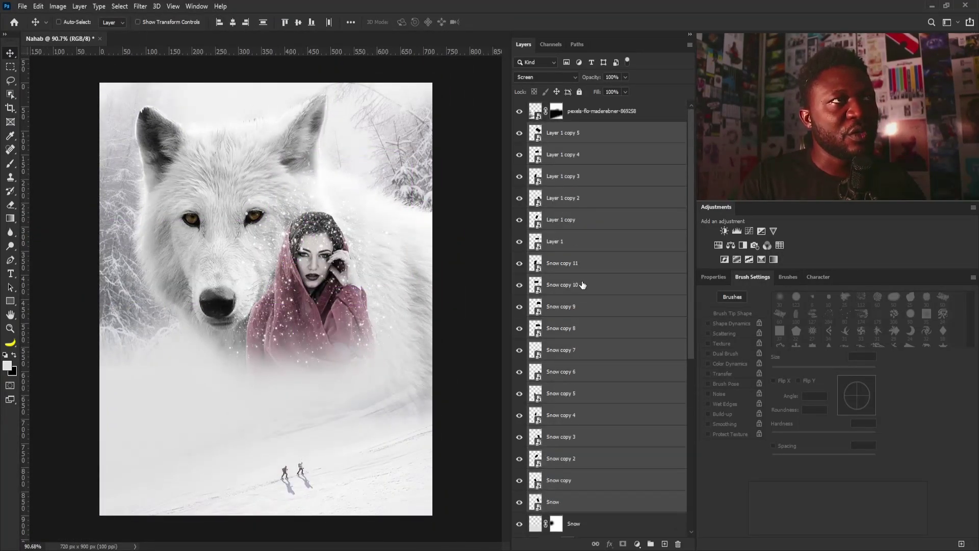
click(585, 139)
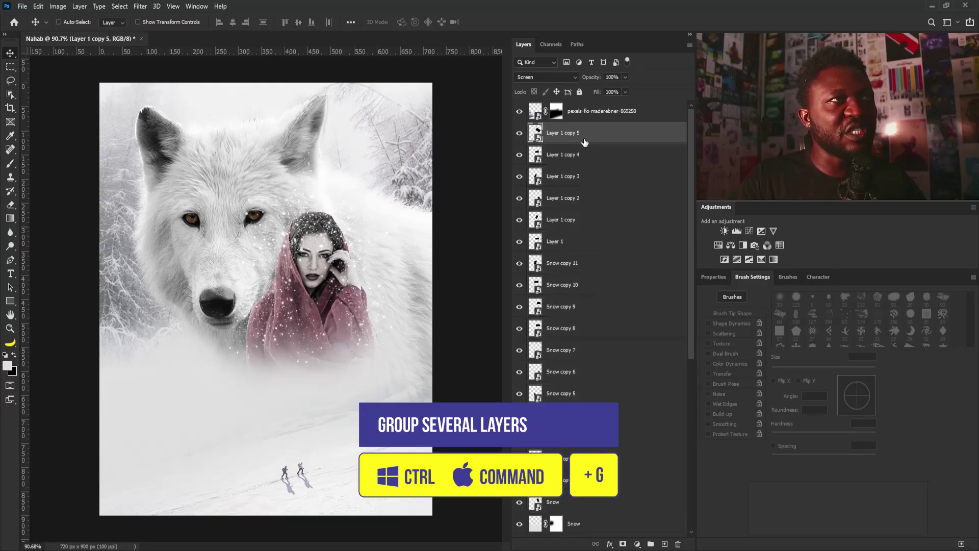
scroll(597, 255, down, 1)
scroll(604, 343, down, 1)
shift+click(586, 414)
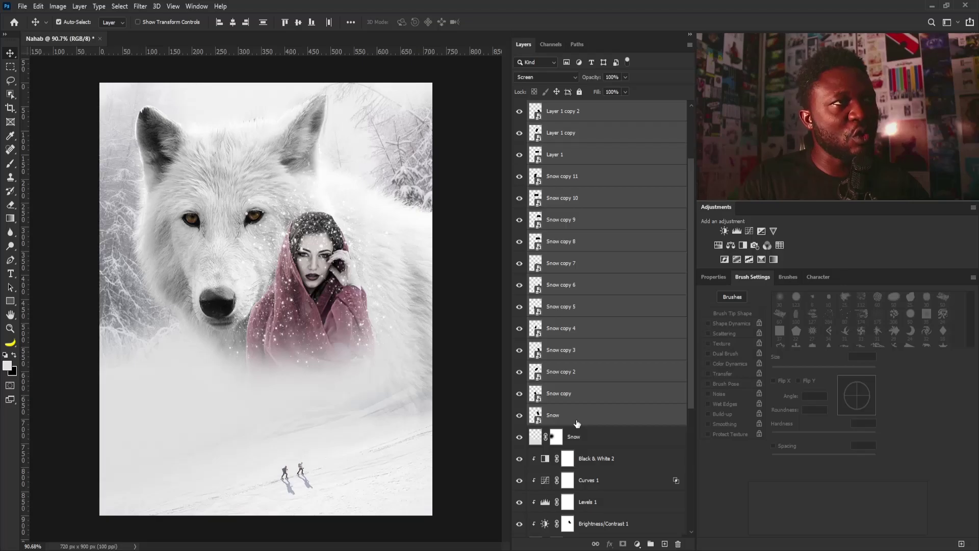
key(ctrl+g)
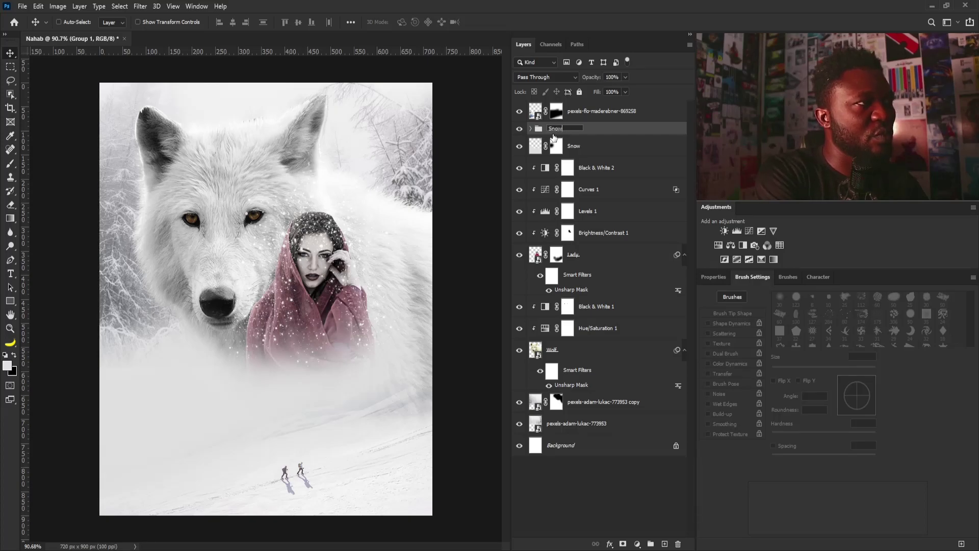
key(Return)
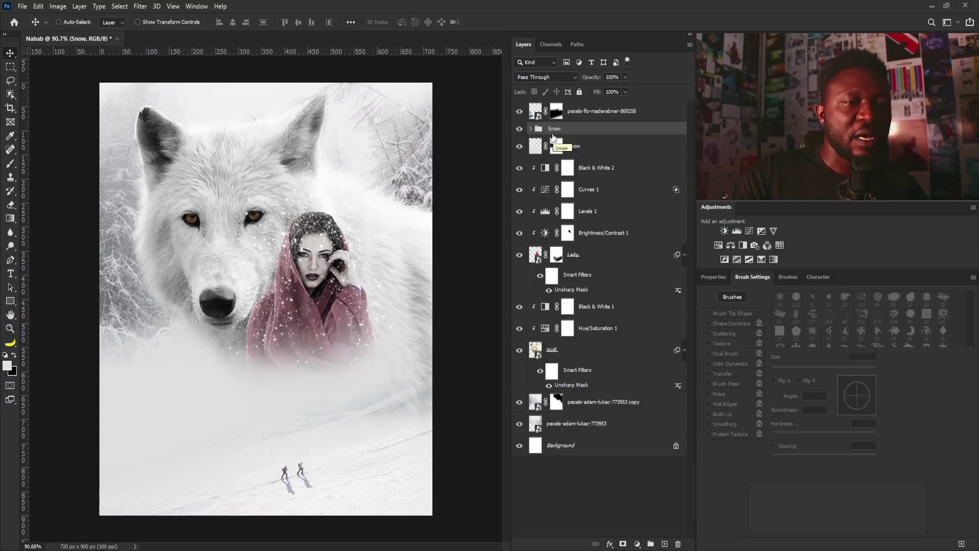
Add a layer mask to the Snow group and load the Lady layer's outline as a selection
click(623, 544)
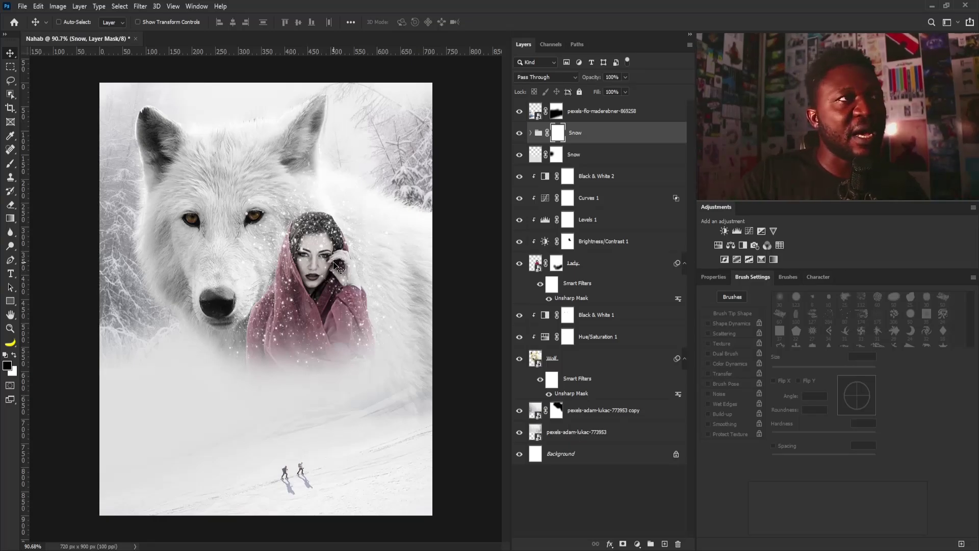
key(ctrl)
drag(287, 234, 342, 244)
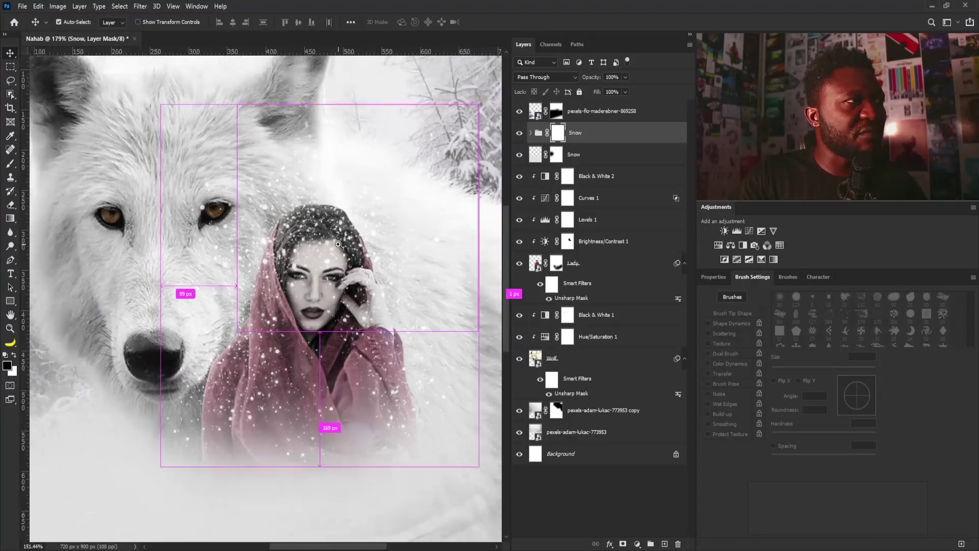
drag(333, 322, 335, 290)
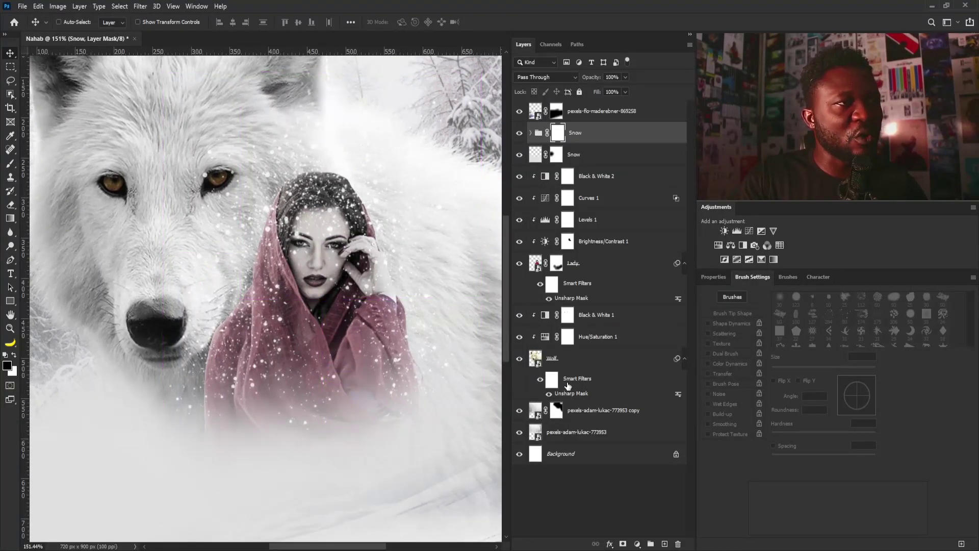
ctrl+click(536, 264)
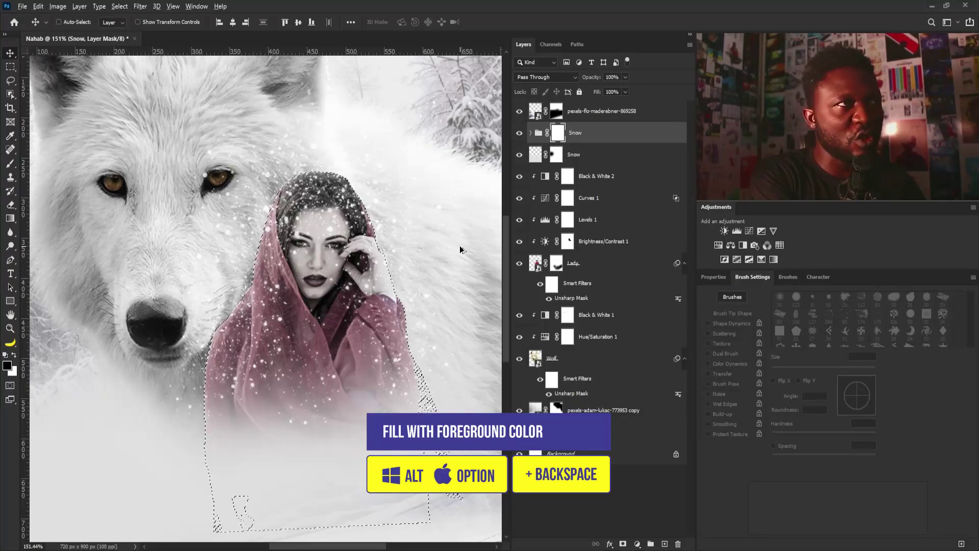
Fill the selection with black on the Snow group's mask, deselect, and invert the mask to confine the snow to the woman
key(alt+BackSpace)
key(ctrl)
key(ctrl+d)
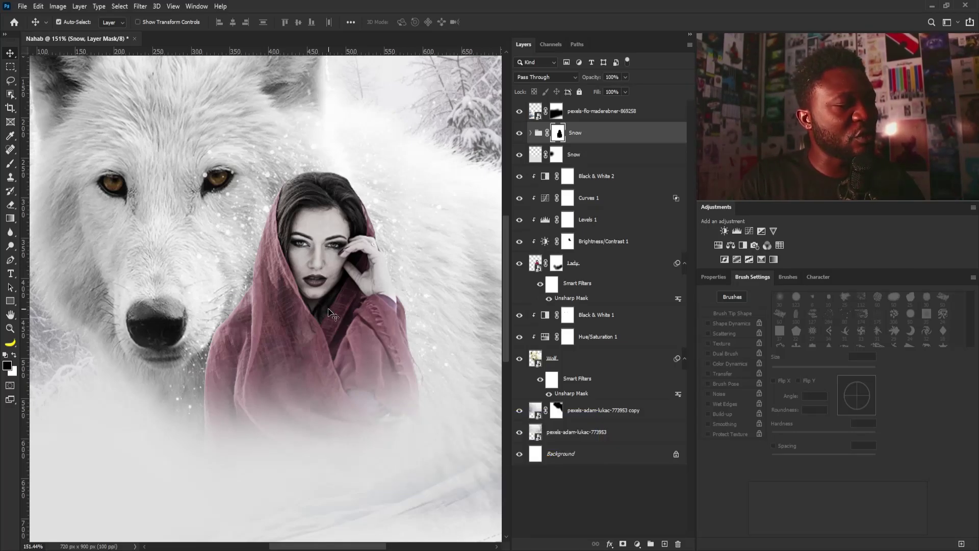
key(ctrl+i)
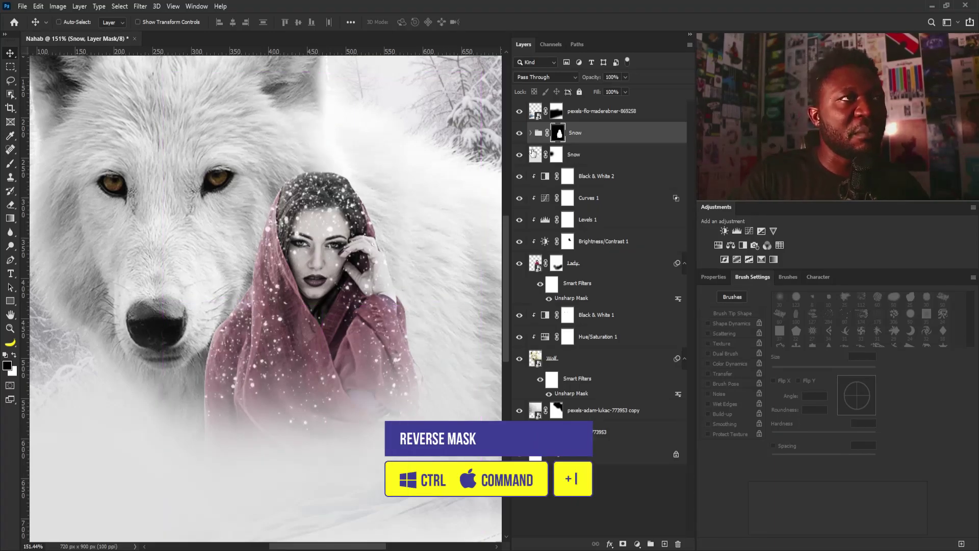
Brush black on the Snow group's mask with a soft round tip reduced to 8 px, removing the flakes from the woman's face
ctrl+drag(283, 262, 294, 271)
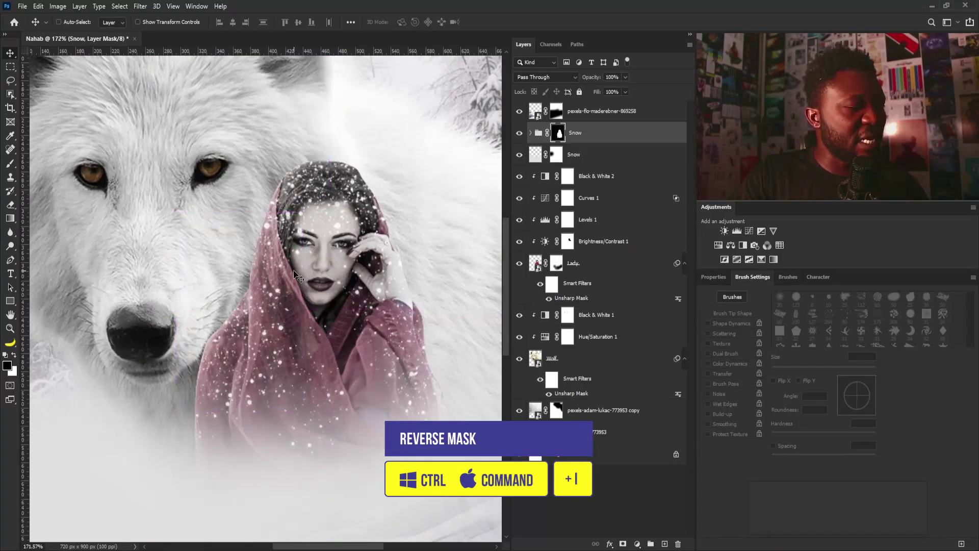
key(b)
key(bracketleft)
key(bracketleft)
key(bracketleft)
key(bracketleft)
key(bracketleft)
key(bracketleft)
key(bracketleft)
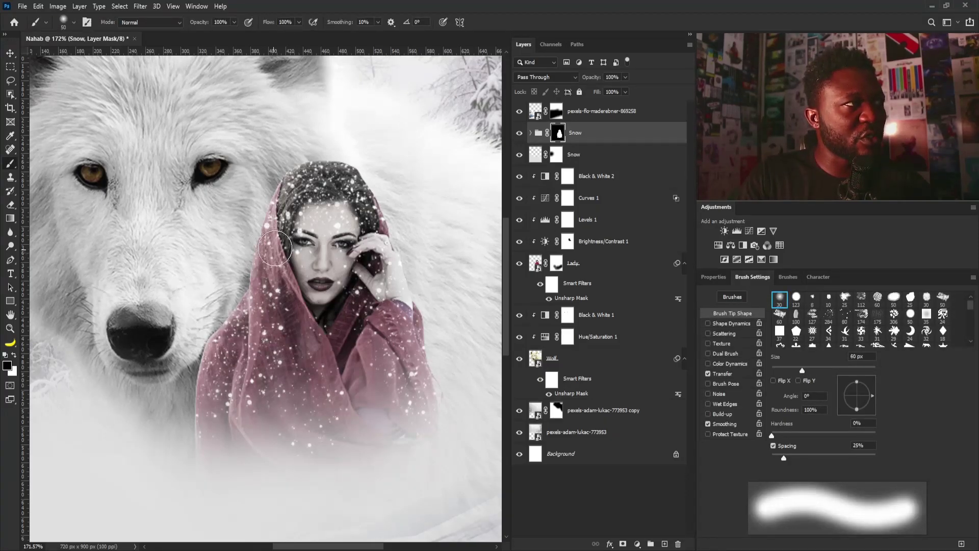
key(bracketleft)
key(bracketleft)
key(bracketleft)
key(bracketleft)
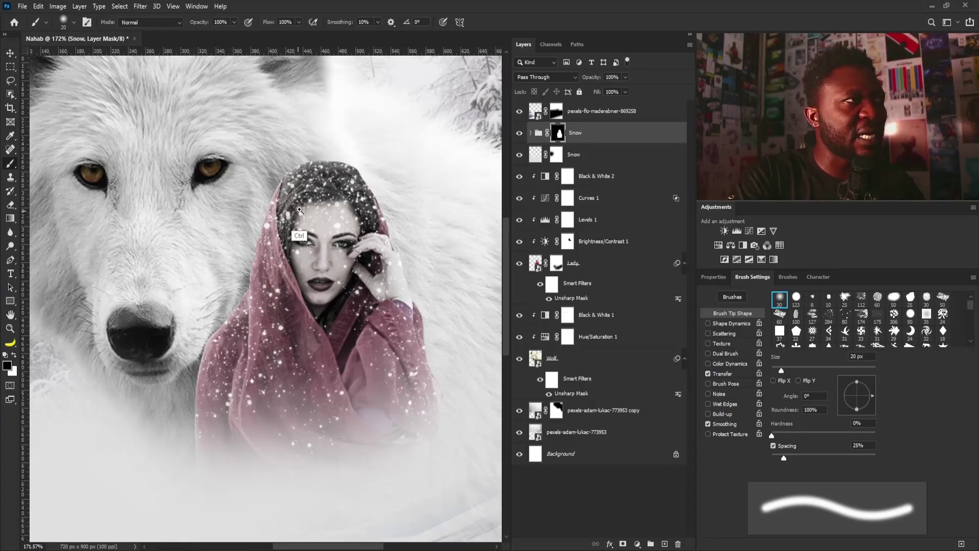
scroll(306, 222, up, 3)
key(bracketleft)
key(bracketleft)
key(bracketleft)
key(bracketleft)
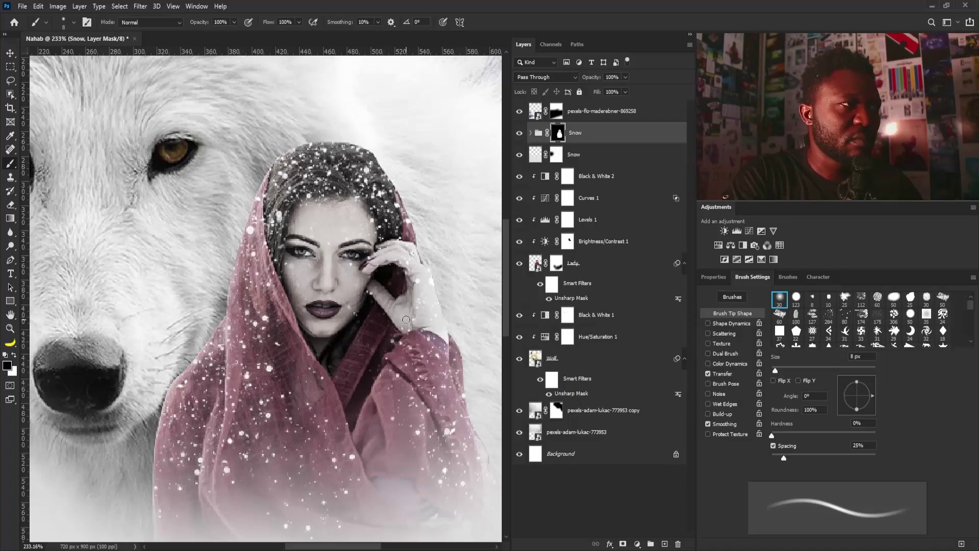
scroll(388, 286, down, 4)
scroll(376, 280, up, 4)
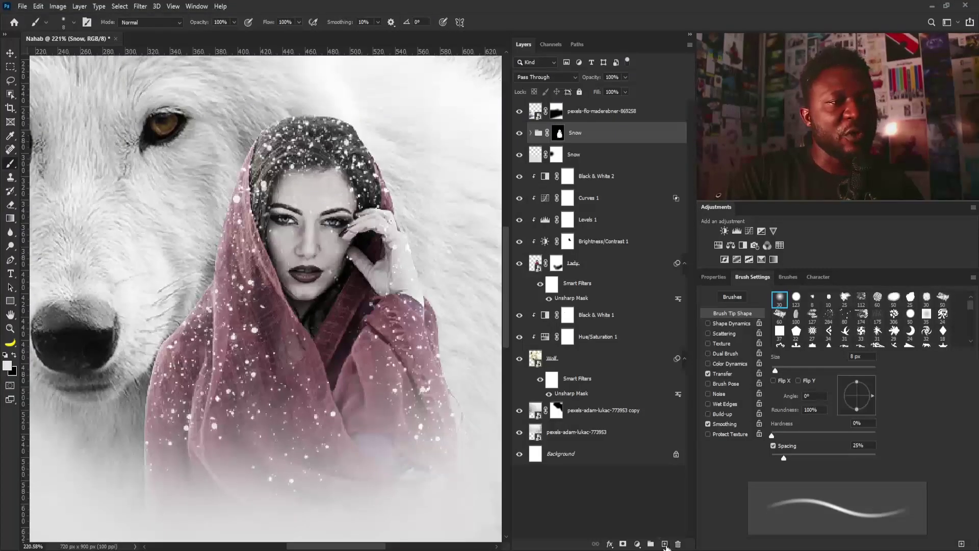
Create a new layer above the Snow group and name it Snow_parti..
click(664, 544)
double_click(555, 133)
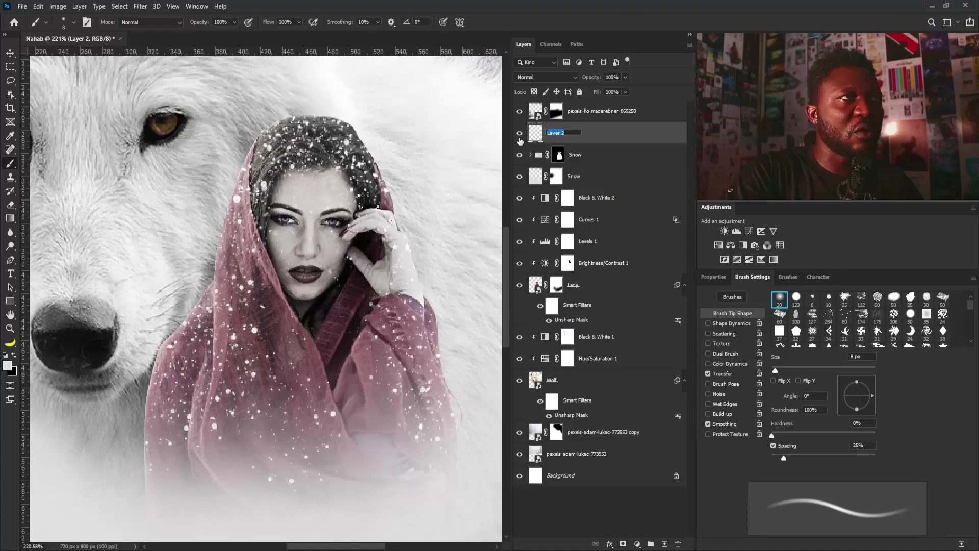
text(Snow particl)
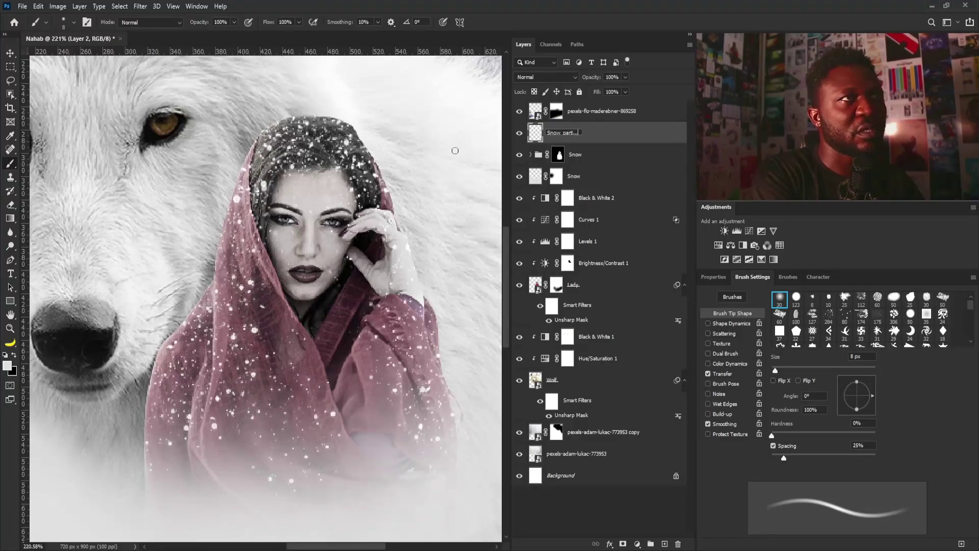
key(Return)
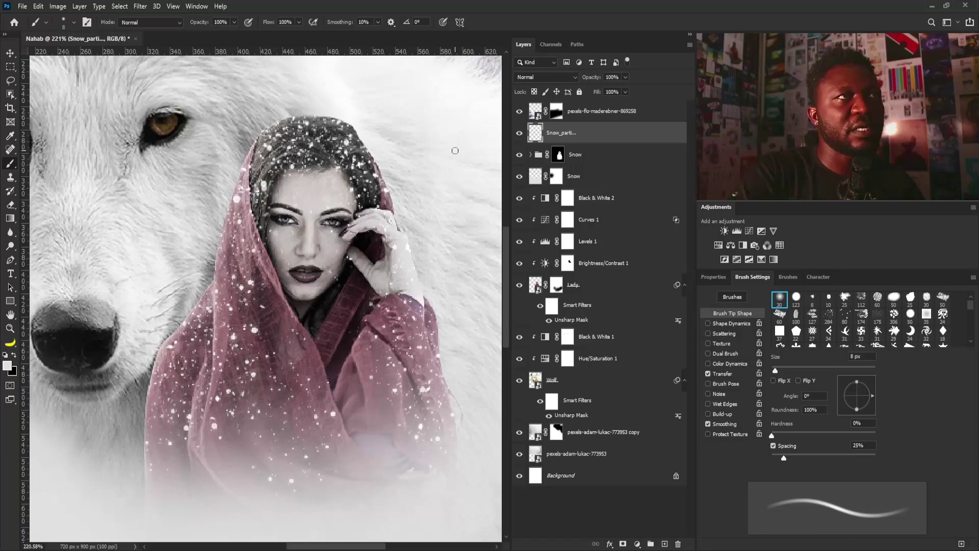
Choose the scattered-dot particle brush tip, turn off Transfer and reduce the brush size to 35 px
click(845, 320)
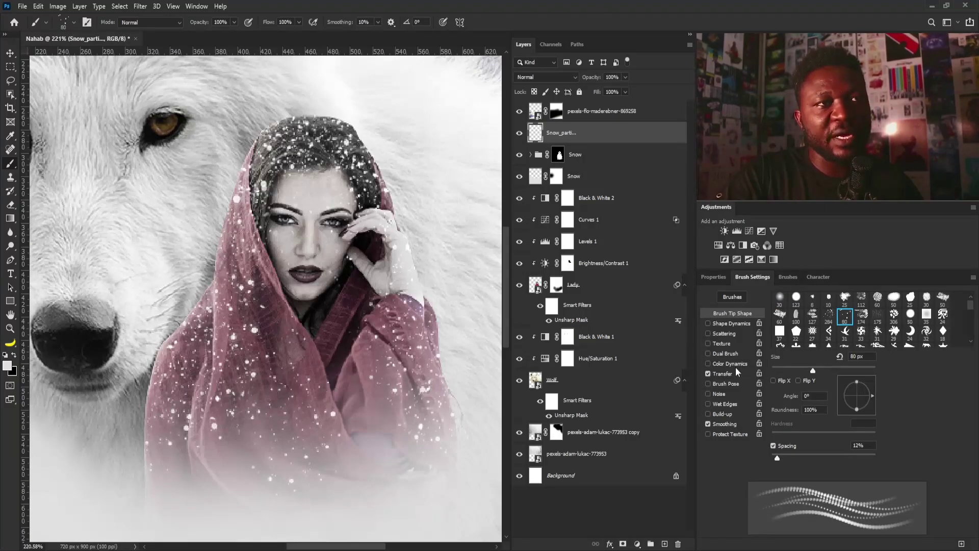
click(708, 374)
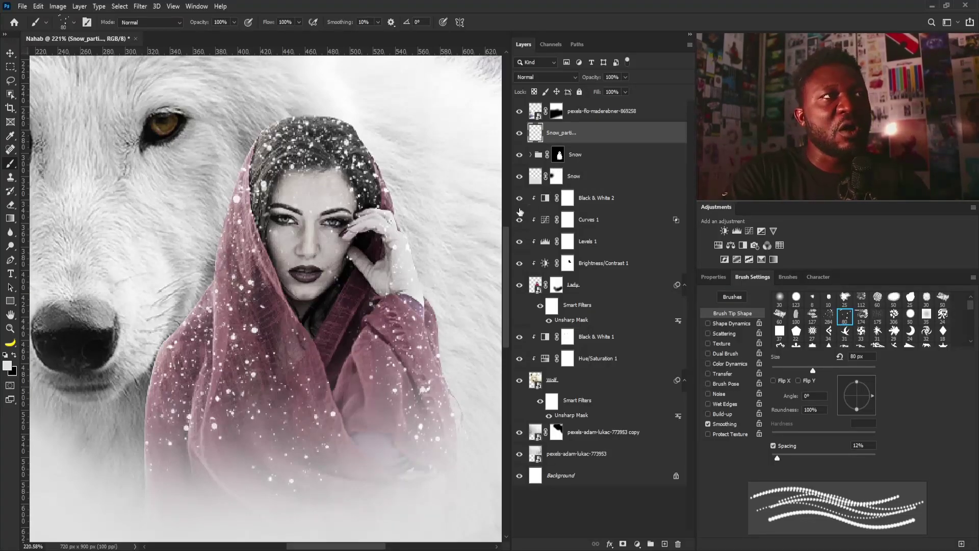
key(bracketleft)
key(bracketleft)
key(bracketleft)
key(bracketleft)
key(bracketleft)
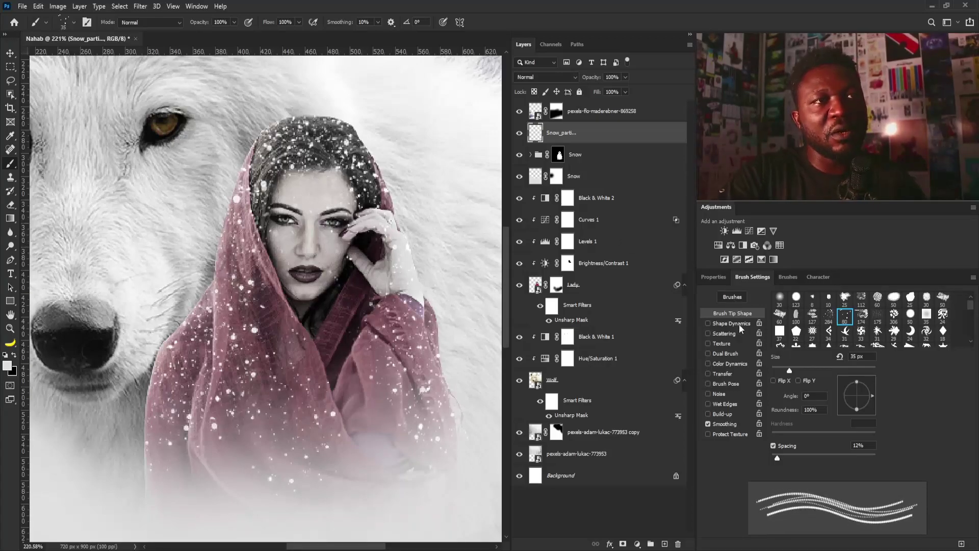
Enable Shape Dynamics for the particle brush and set the Angle Jitter to 60%
click(708, 323)
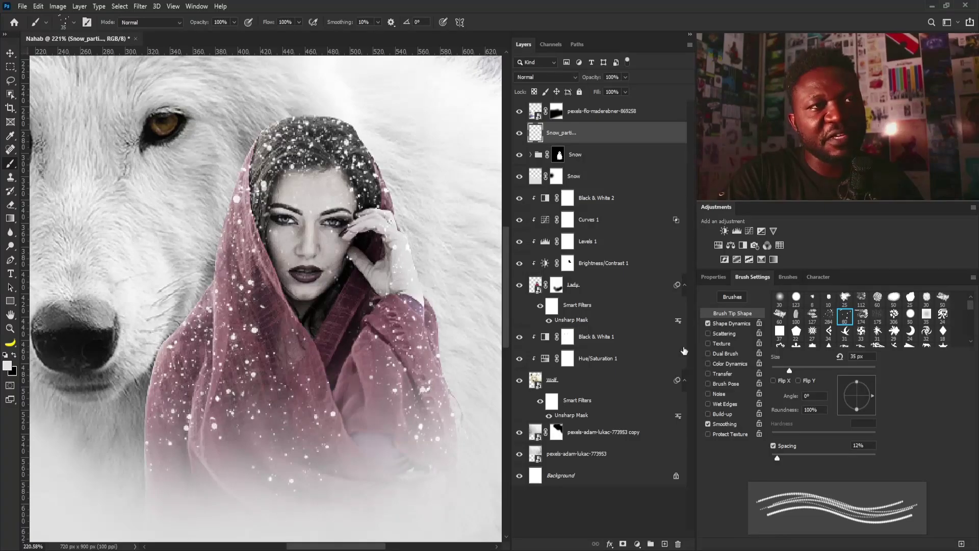
click(728, 324)
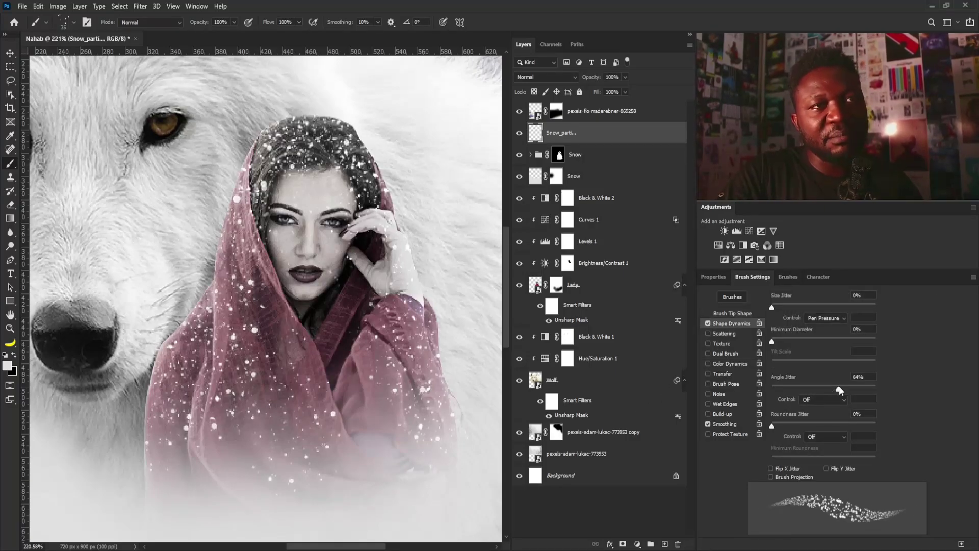
drag(839, 390, 836, 387)
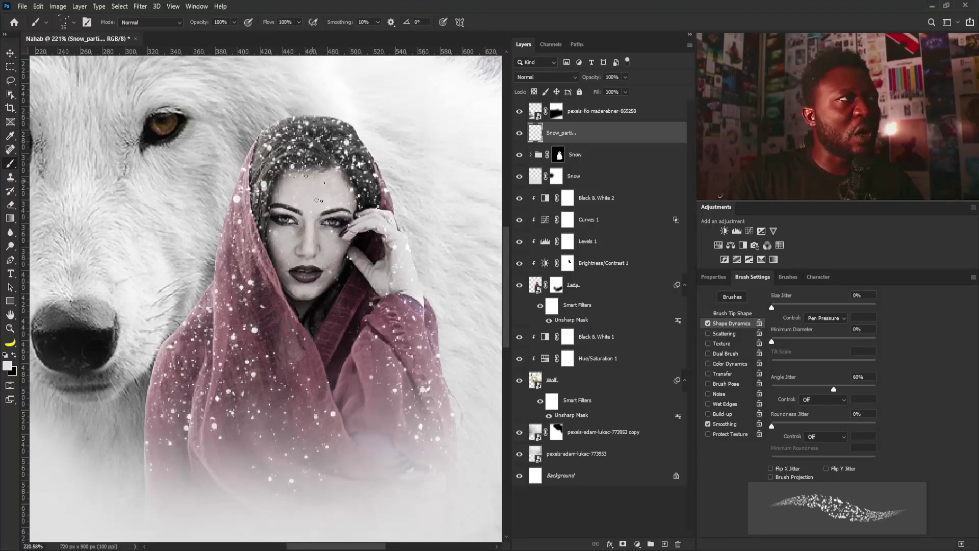
Paint snow particles over the woman's hair and the wolf-side edge of her shawl, varying the brush size between 10 and 20 px
key(bracketleft)
key(bracketleft)
key(bracketleft)
key(bracketleft)
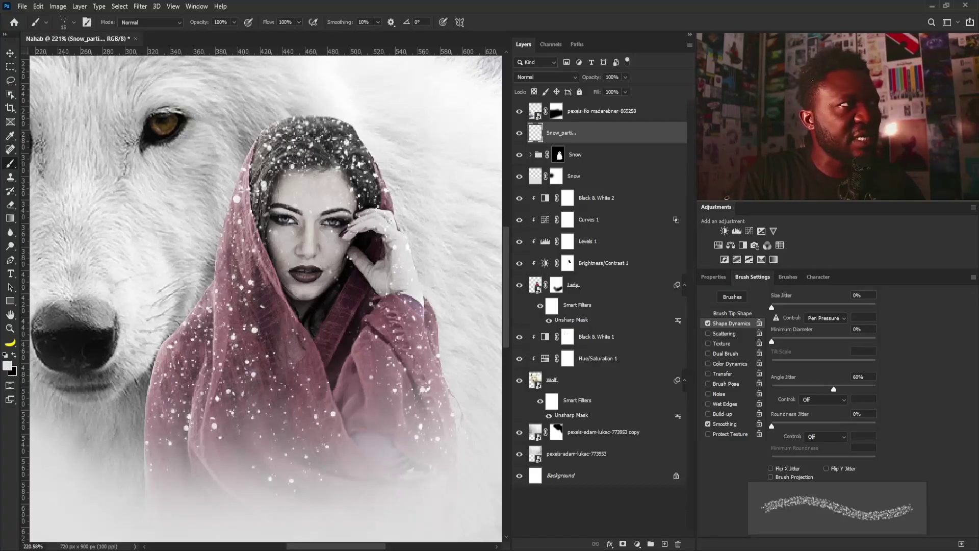
key(bracketright)
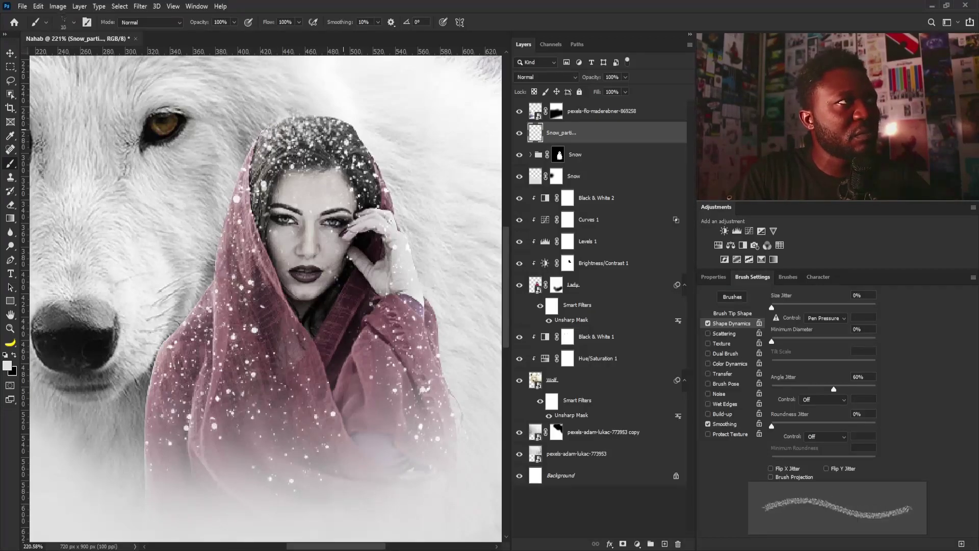
key(bracketleft)
key(bracketleft)
key(bracketleft)
key(bracketright)
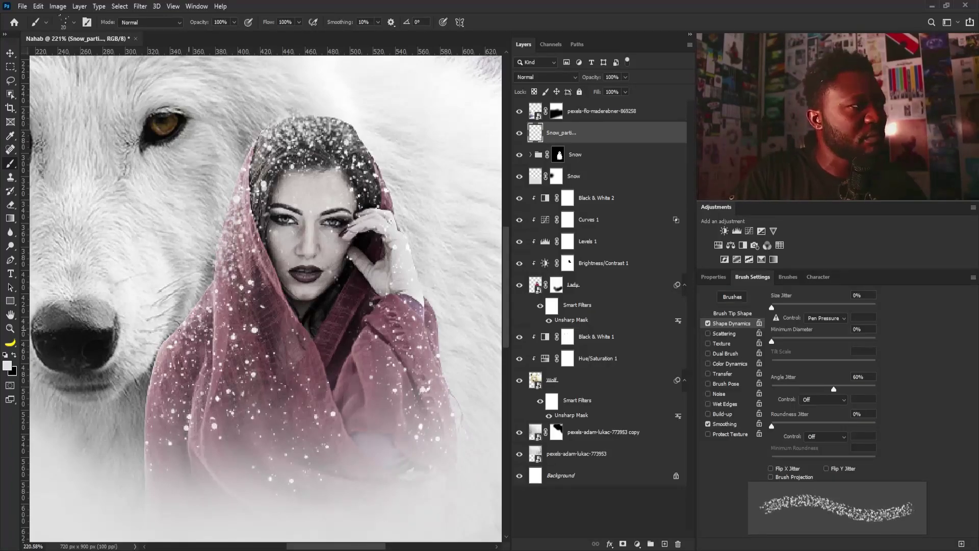
key(bracketleft)
key(bracketright)
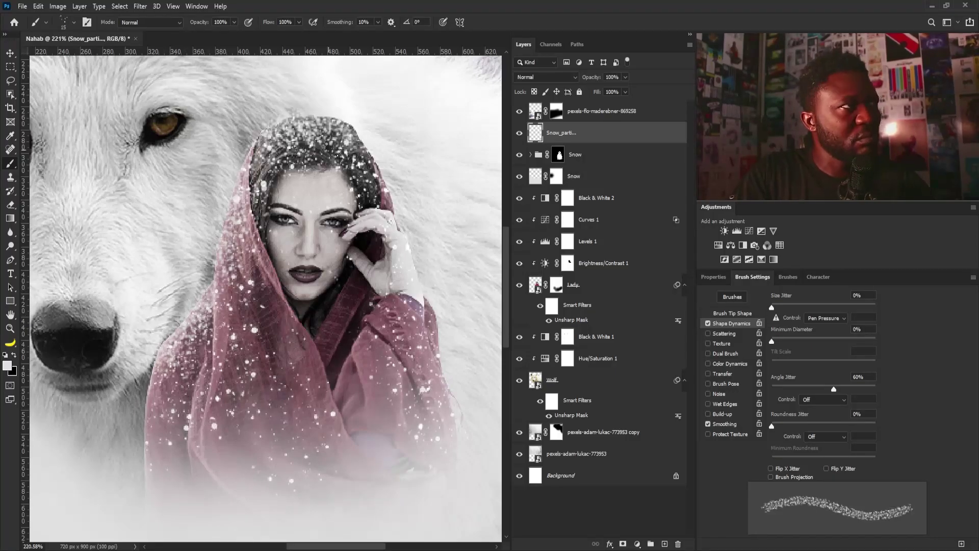
scroll(233, 180, down, 4)
scroll(311, 169, up, 3)
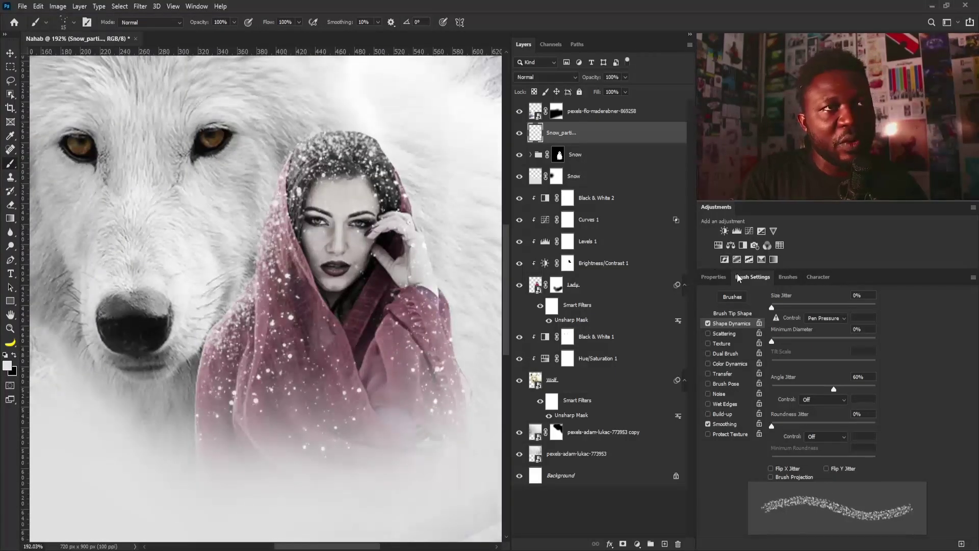
Switch to the hard round 123 px brush tip and reduce its size to 3 px
click(733, 313)
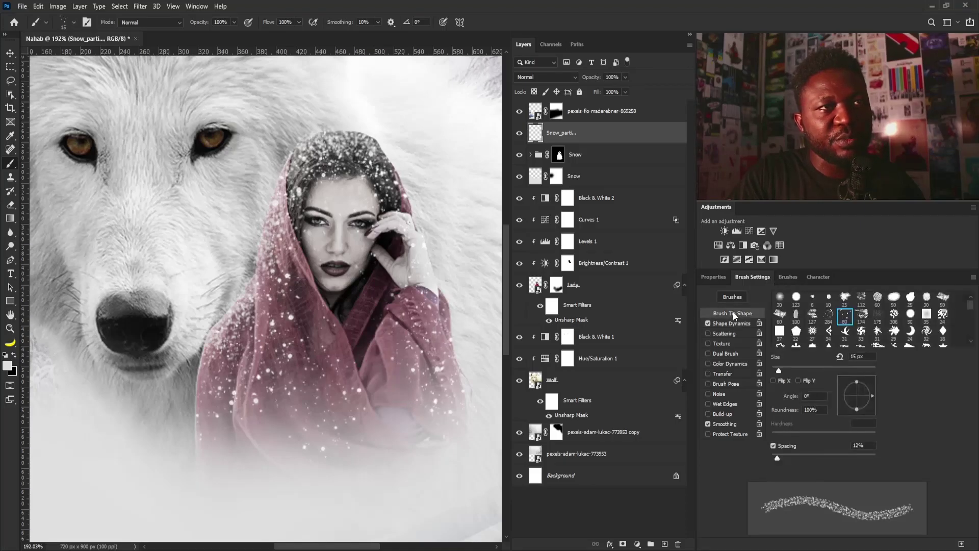
click(796, 301)
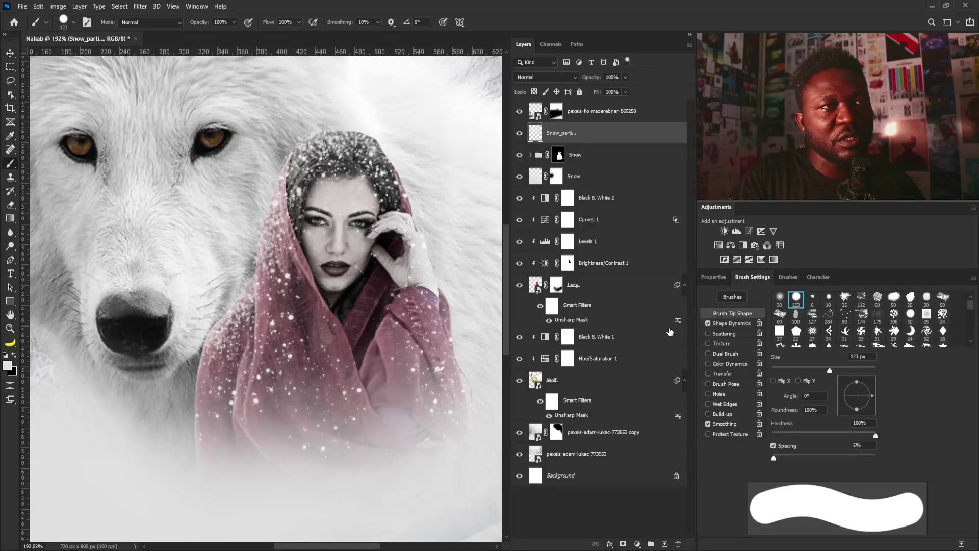
key(bracketleft)
key(bracketleft)
key(bracketleft)
key(bracketleft)
key(bracketleft)
key(bracketleft)
key(bracketleft)
key(bracketleft)
key(bracketleft)
key(bracketleft)
key(bracketleft)
key(bracketleft)
key(bracketleft)
key(bracketleft)
key(bracketleft)
key(bracketleft)
key(bracketleft)
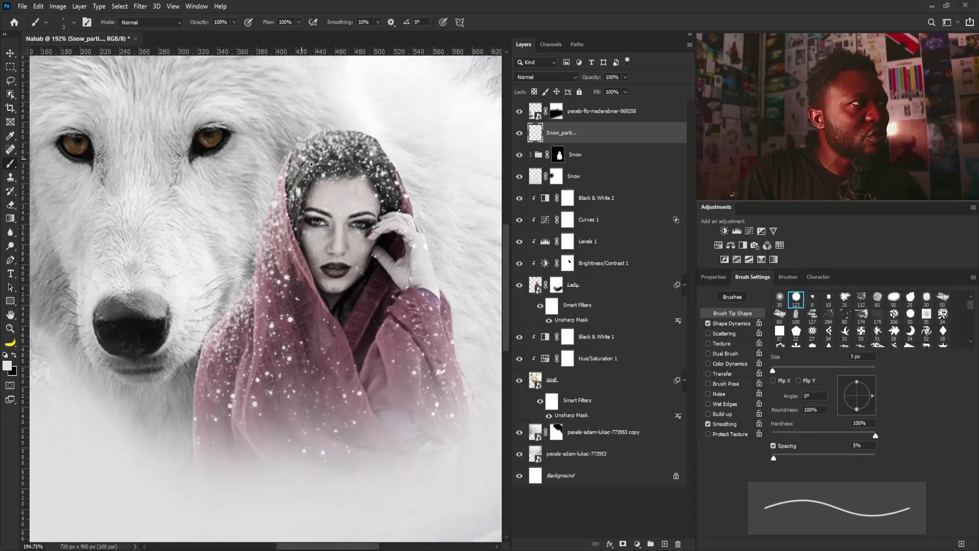
Paint small individual snowflakes across the folds of the shawl with the hard round tip
scroll(309, 163, up, 2)
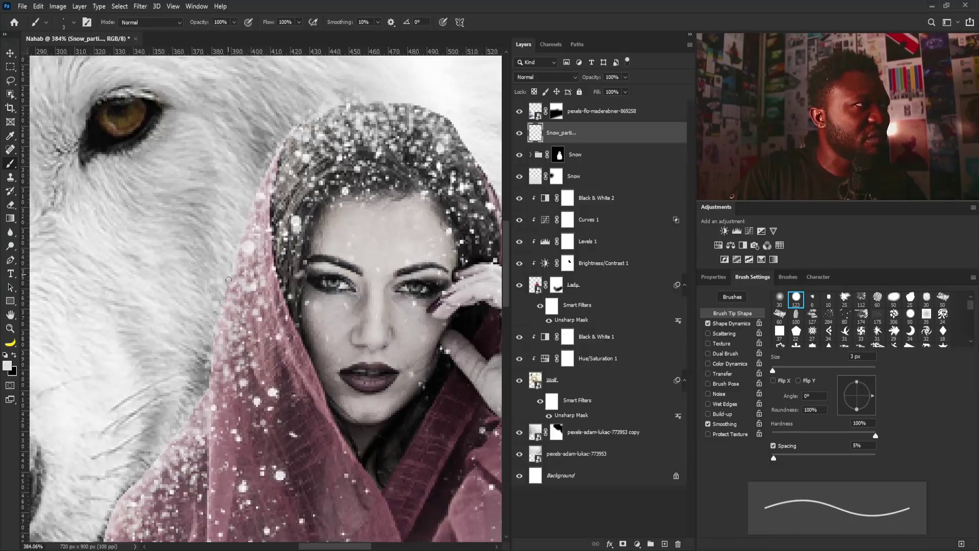
drag(227, 344, 246, 281)
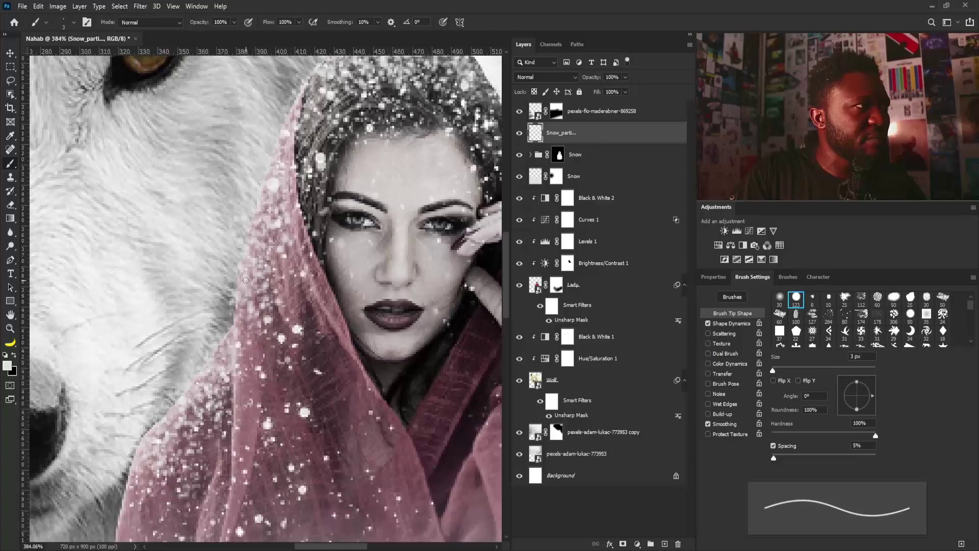
drag(235, 328, 318, 249)
drag(274, 309, 252, 338)
drag(309, 268, 315, 244)
drag(316, 244, 247, 438)
mouse_move(404, 162)
mouse_down()
mouse_move(207, 228)
mouse_move(259, 229)
mouse_move(300, 251)
mouse_move(335, 310)
mouse_up()
mouse_move(359, 368)
mouse_down()
mouse_move(345, 315)
mouse_move(357, 171)
mouse_up()
click(302, 331)
click(323, 350)
click(342, 372)
click(340, 337)
drag(351, 357, 338, 287)
click(346, 297)
click(328, 227)
click(348, 230)
click(334, 219)
Return to the scattered-dot particle tip at about 9 px and dab snow over the shawl's sleeve and shoulder below her raised hand
click(845, 315)
key([)
key([)
key([)
key([)
key([)
key([)
key([)
key([)
key([)
key([)
key([)
key([)
key(bracketright)
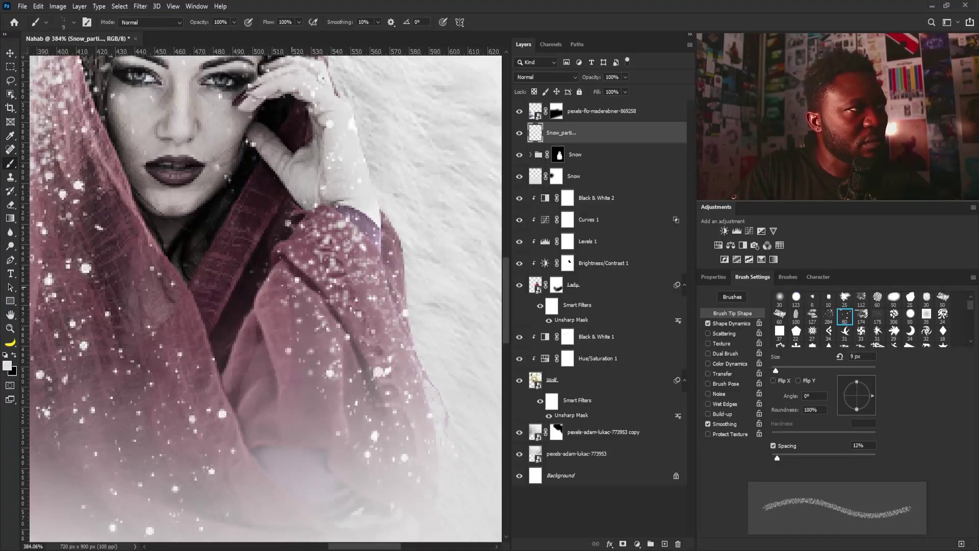
click(275, 289)
key(bracketright)
click(283, 365)
click(218, 403)
key(bracketleft)
key(bracketright)
key(bracketright)
click(170, 311)
key(bracketleft)
mouse_move(430, 350)
mouse_down()
mouse_move(387, 325)
mouse_move(381, 305)
mouse_move(390, 298)
mouse_move(401, 332)
mouse_move(386, 356)
mouse_move(383, 306)
mouse_move(369, 316)
mouse_up()
scroll(369, 316, down, 3)
key(v)
scroll(330, 248, up, 2)
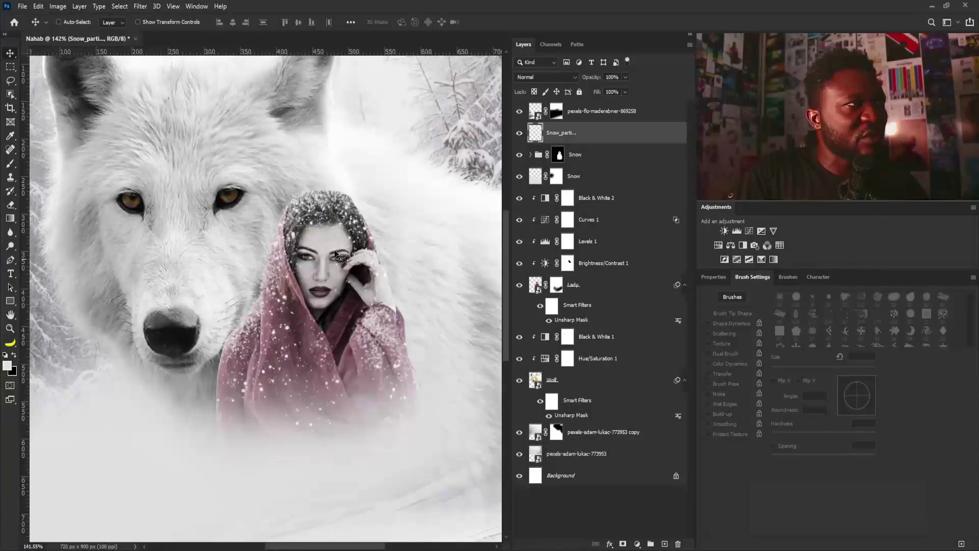
scroll(332, 255, up, 3)
scroll(348, 290, down, 1)
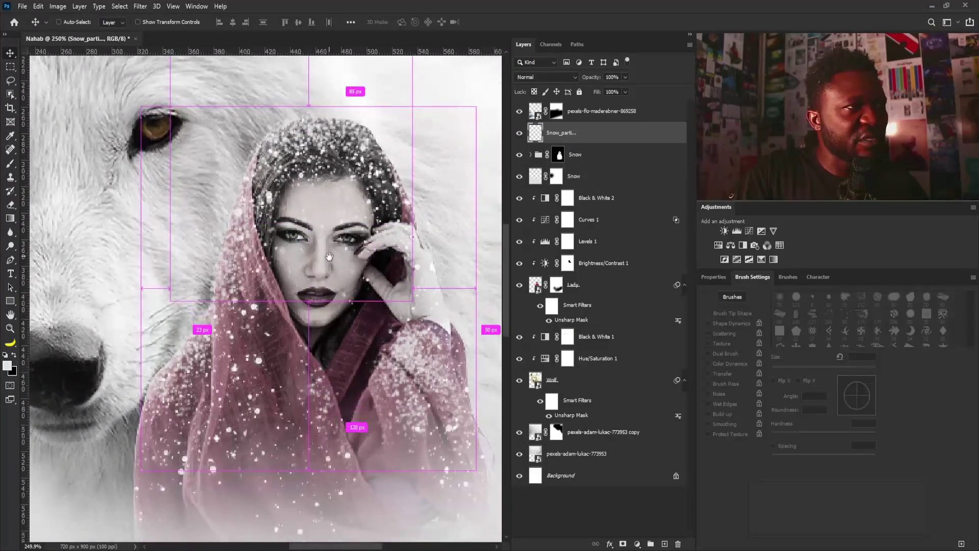
Create a layer named Depth above Black & White 2 in Soft Light mode, filled with 50% gray
click(602, 286)
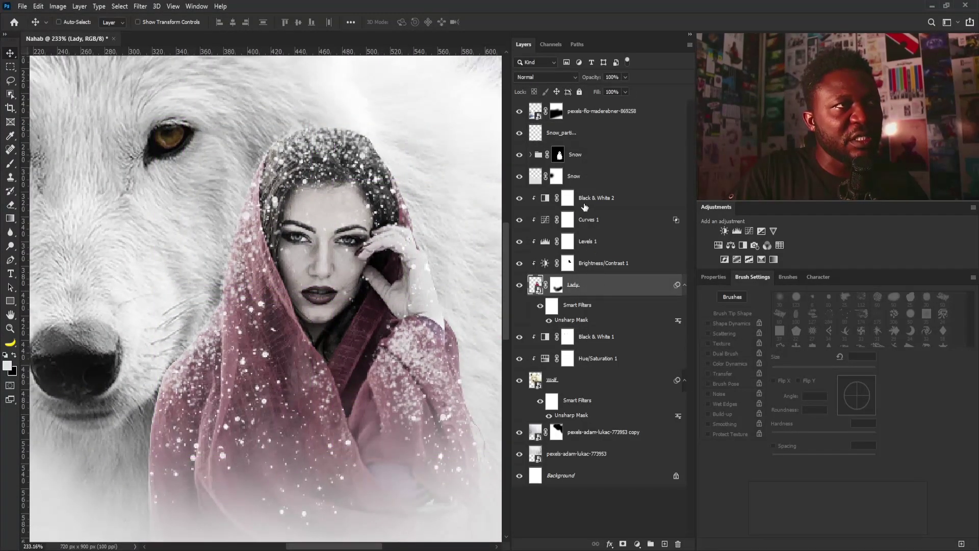
click(585, 204)
alt+click(663, 544)
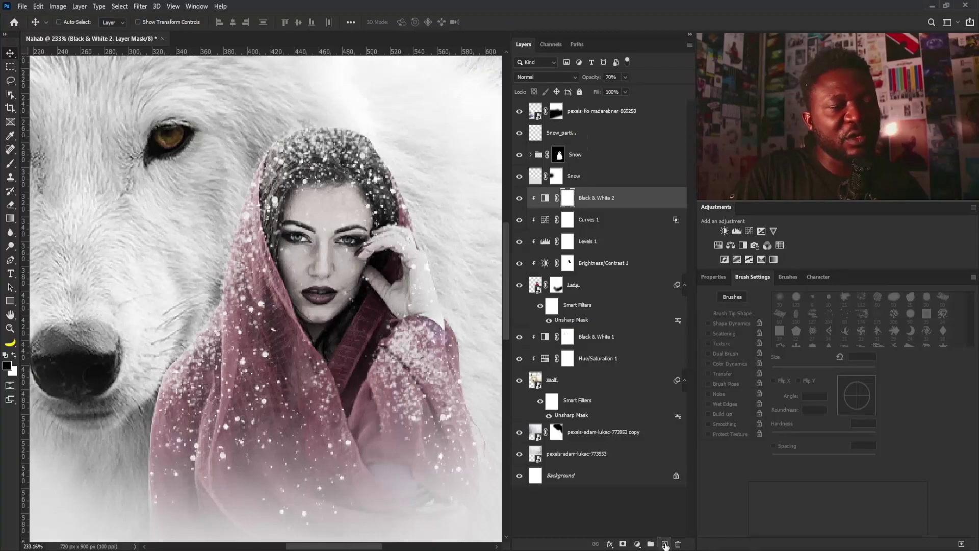
text(D)
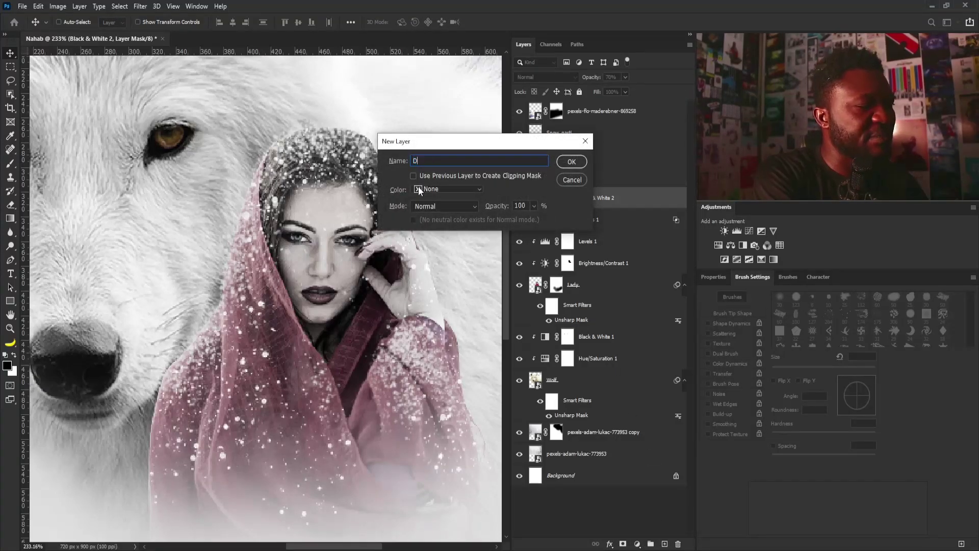
text(epth)
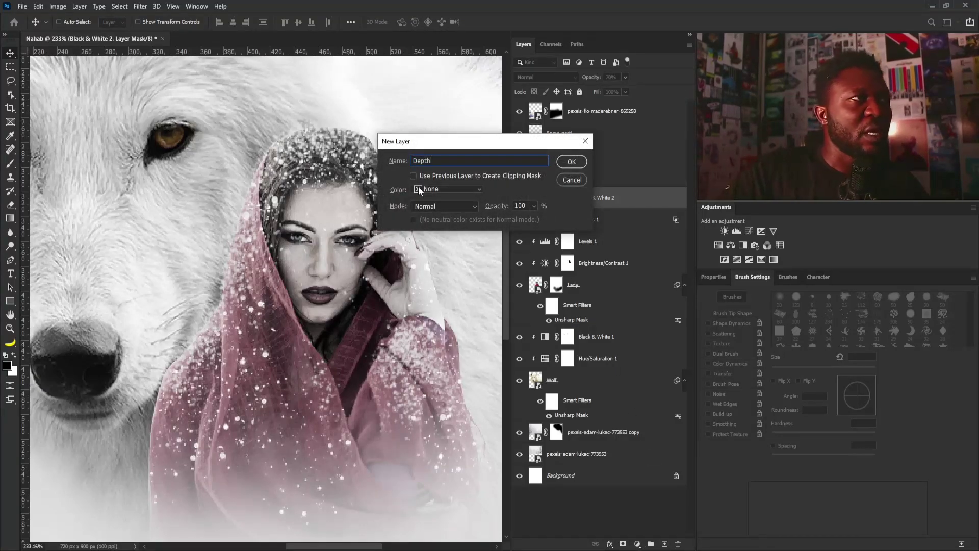
click(466, 207)
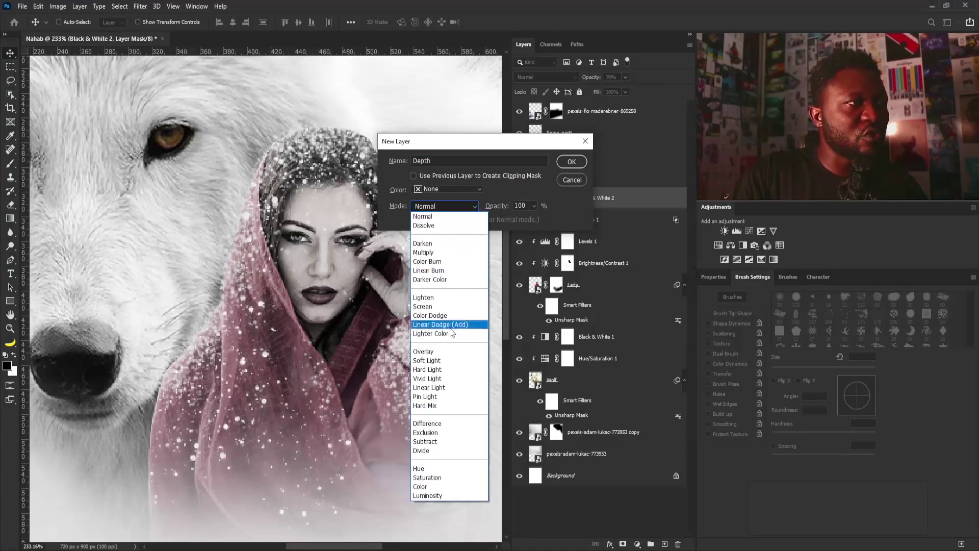
click(449, 360)
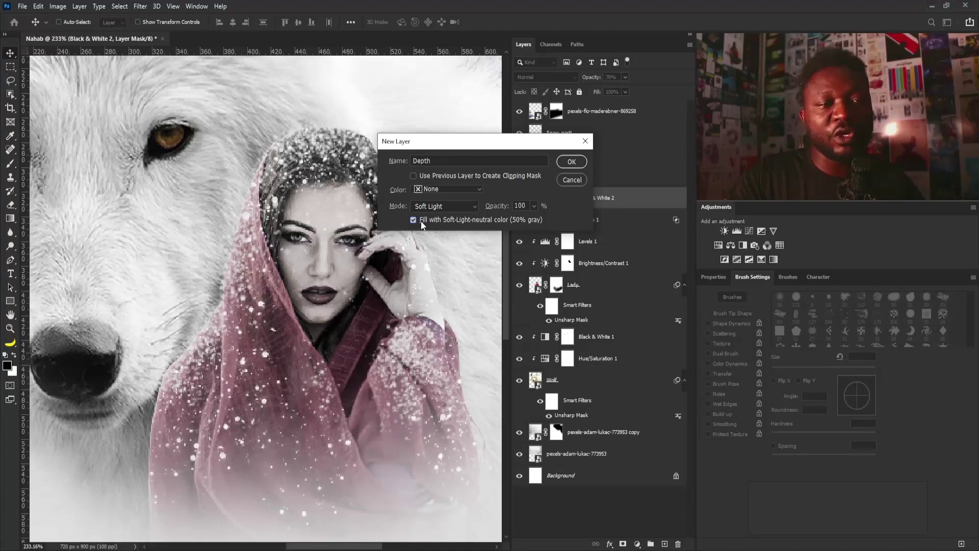
click(570, 161)
Burn the Depth layer around the woman's face, hair and inner hood with the Burn tool at 15 px, Midtones, 50% exposure
click(11, 247)
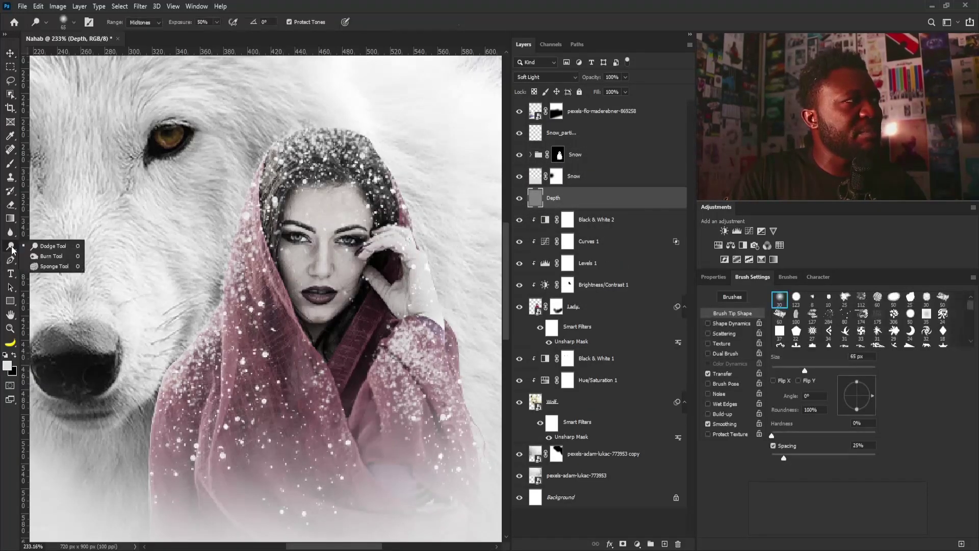
click(70, 260)
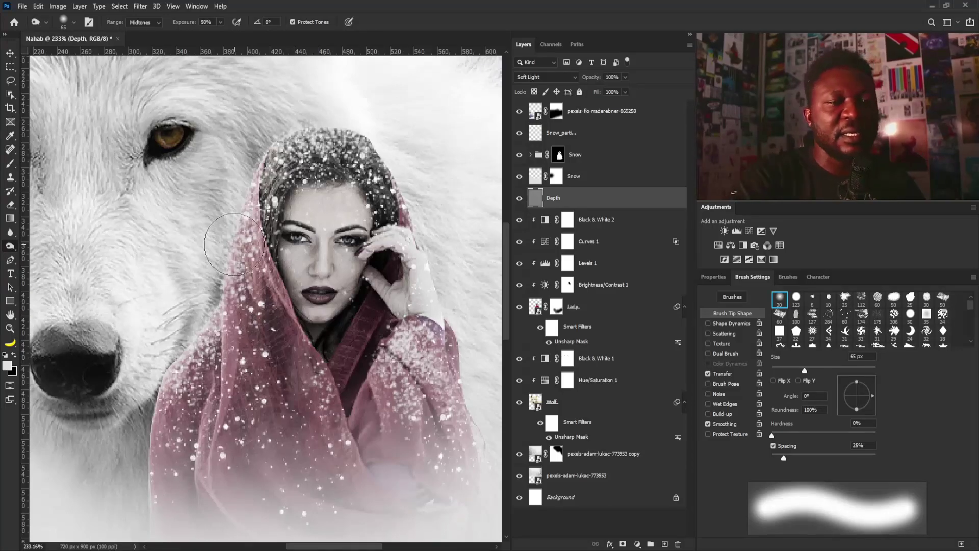
scroll(370, 313, up, 3)
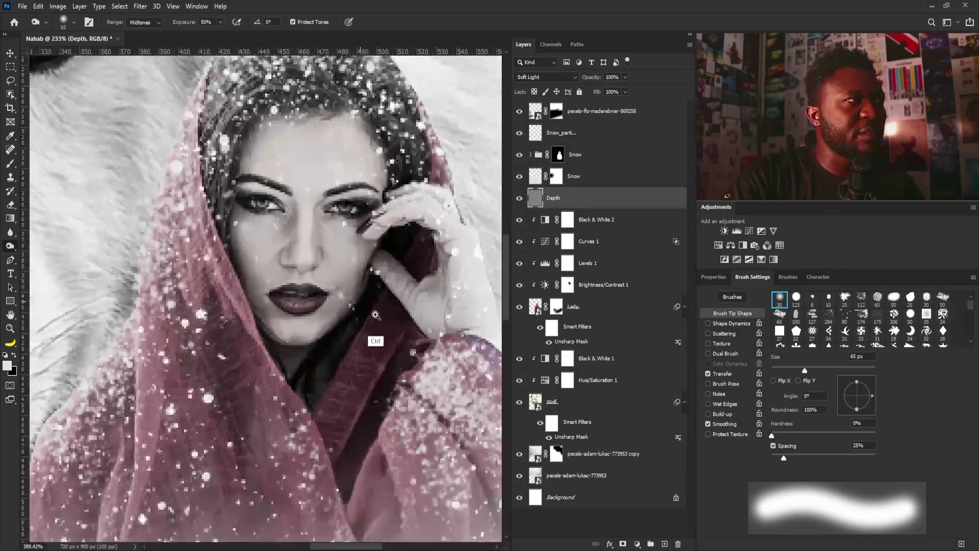
key(bracketleft)
key(bracketleft)
key(bracketleft)
key(bracketleft)
key(bracketleft)
key(bracketleft)
key(bracketleft)
key(bracketleft)
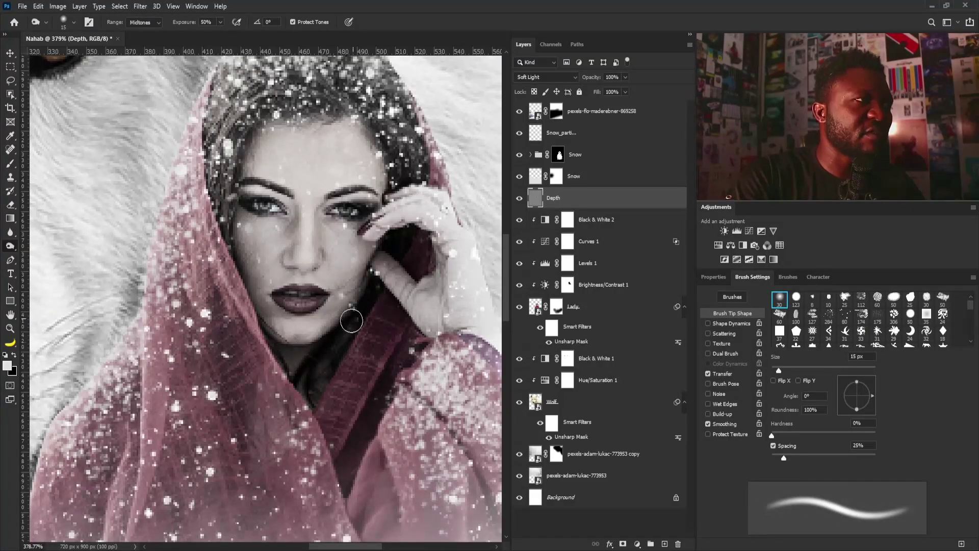
mouse_move(421, 274)
mouse_down()
mouse_move(399, 281)
mouse_move(420, 304)
mouse_up()
drag(422, 178, 413, 235)
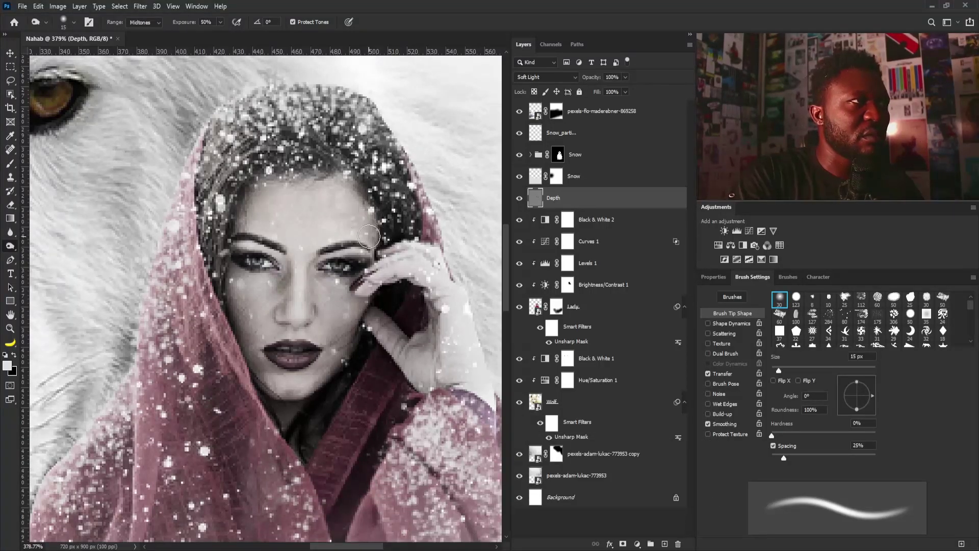
key(ctrl+0)
drag(343, 232, 355, 252)
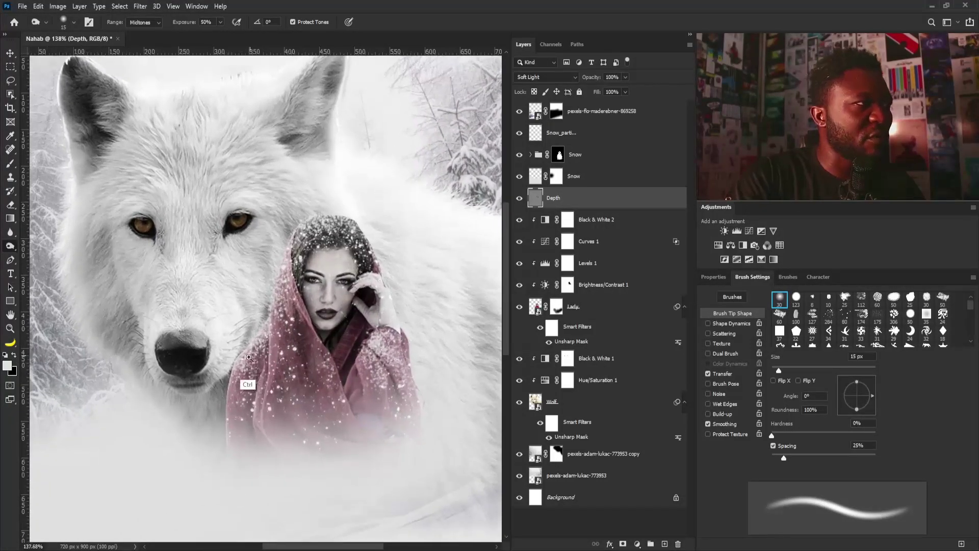
Enlarge the Burn tool to 25 px and darken the folds and edges of the red shawl on the Depth layer
drag(249, 356, 269, 371)
key(bracketright)
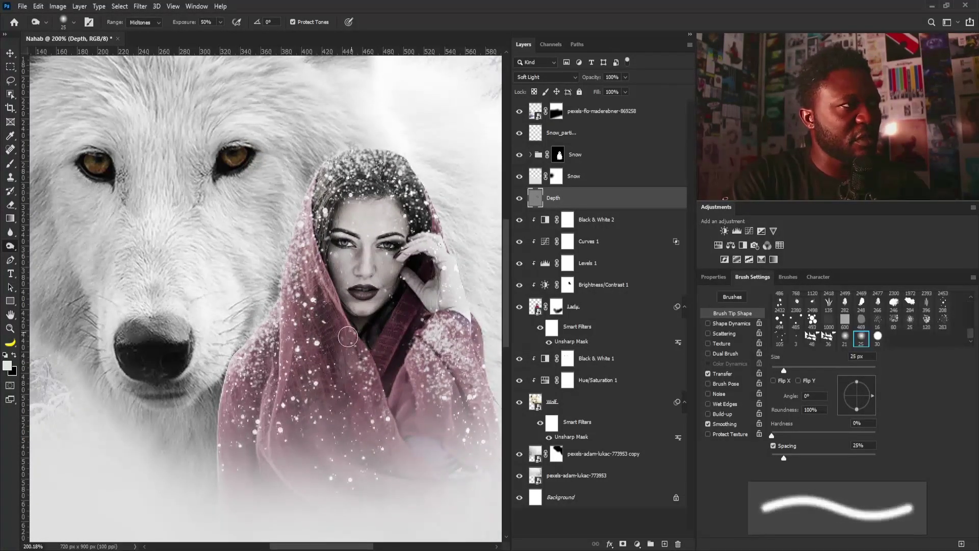
drag(322, 323, 329, 347)
mouse_move(312, 409)
mouse_down()
mouse_move(273, 330)
mouse_move(301, 321)
mouse_up()
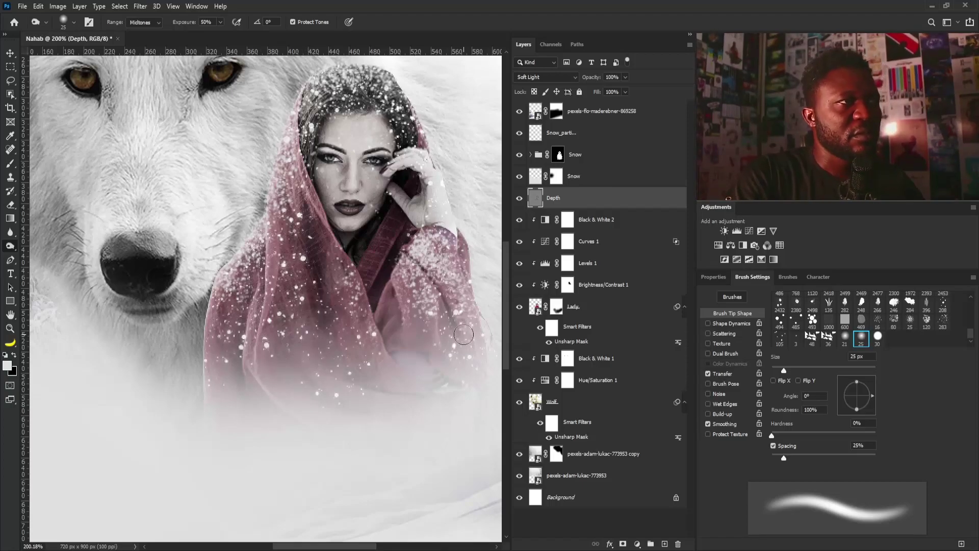
drag(426, 185, 385, 224)
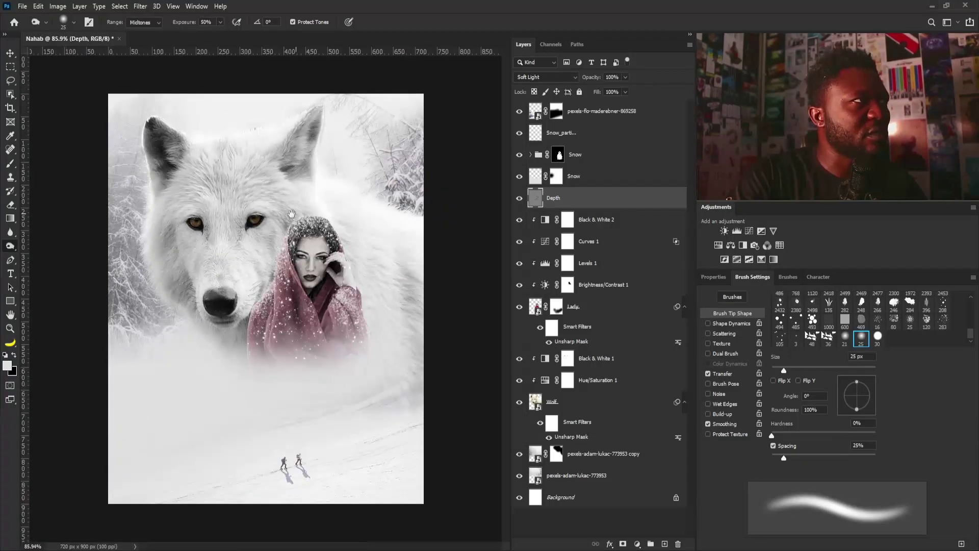
scroll(297, 225, down, 1)
scroll(306, 227, up, 2)
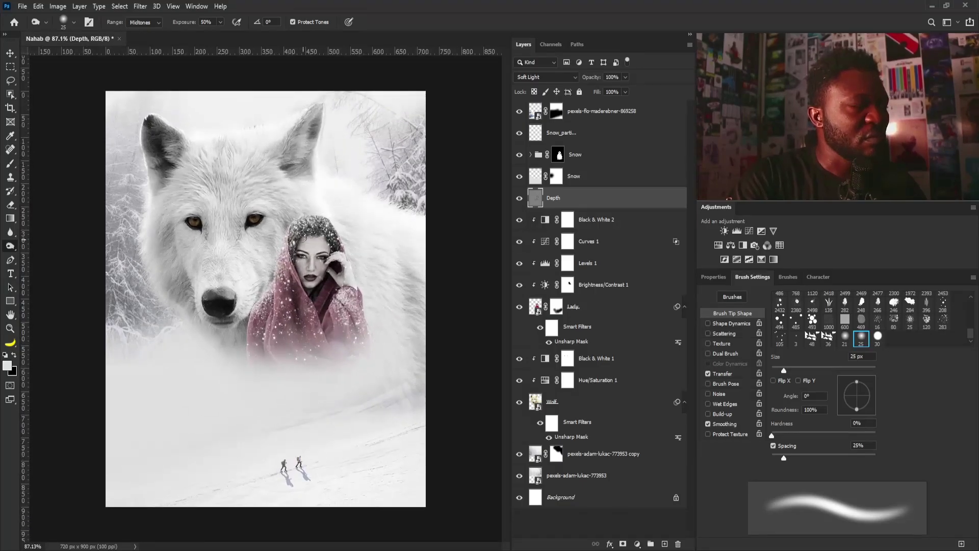
Create a layer named Noise above pexels-flo-maderebner-869258 in Soft Light mode, filled with 50% gray
key(v)
drag(284, 237, 287, 237)
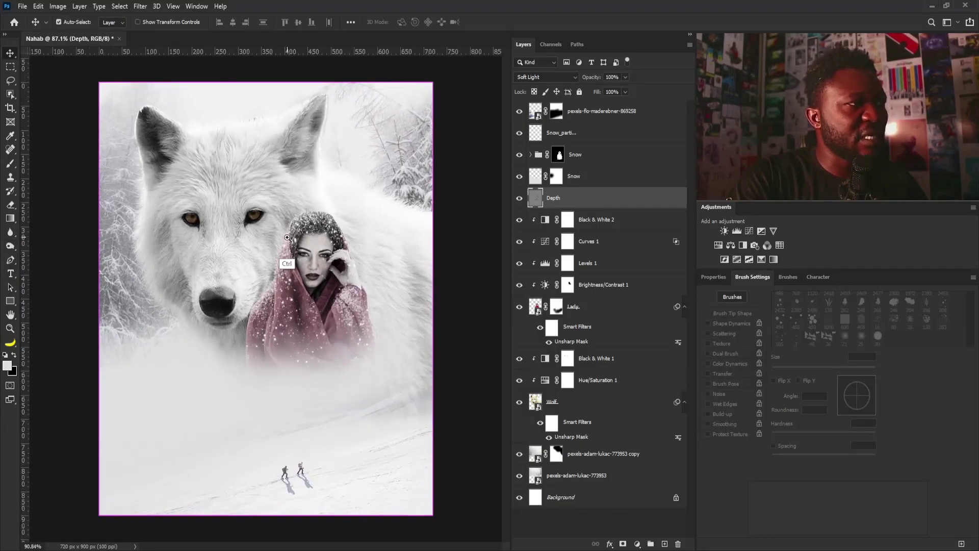
click(591, 111)
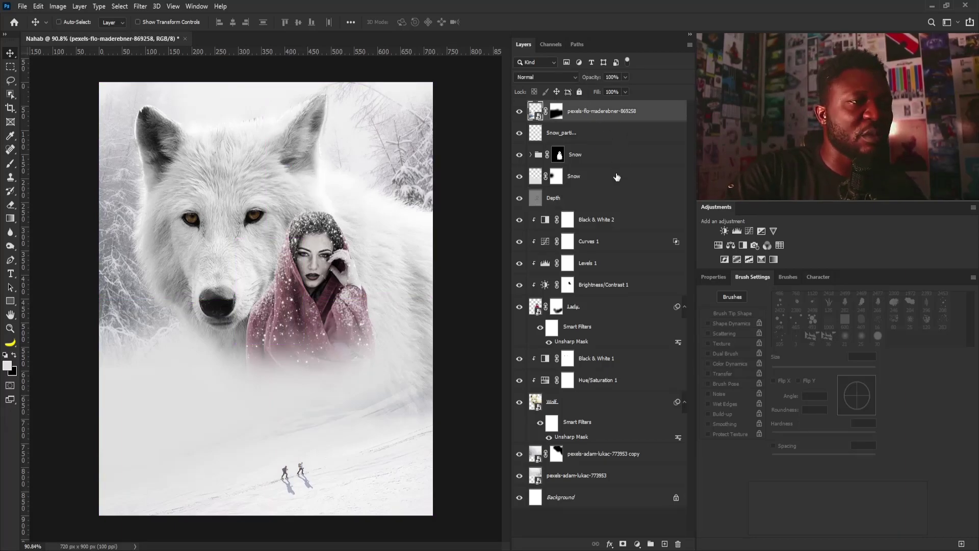
alt+click(665, 544)
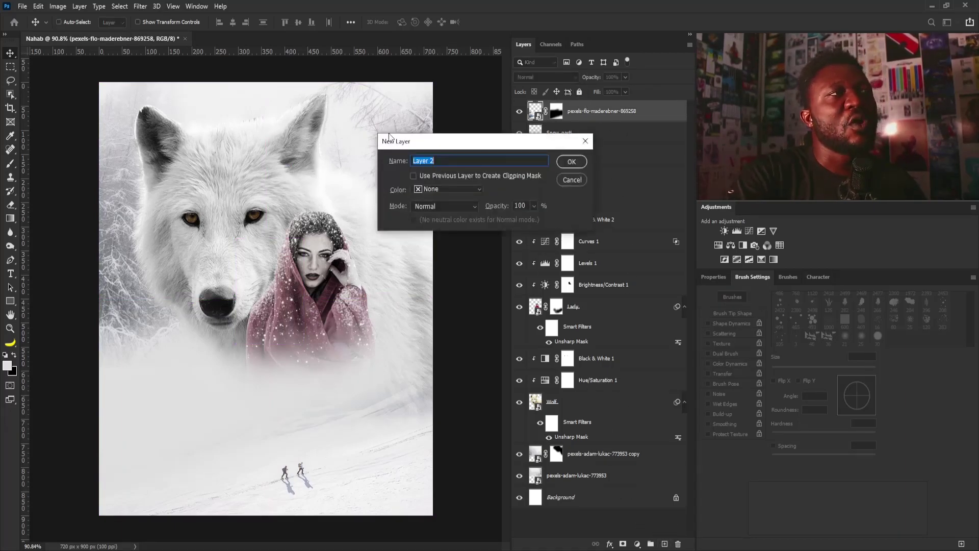
text(Noise)
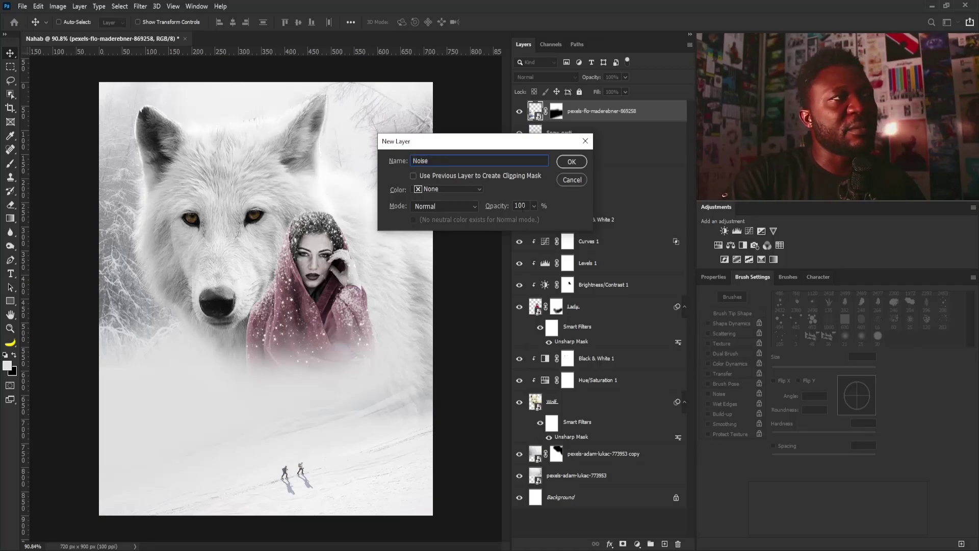
click(459, 208)
click(442, 362)
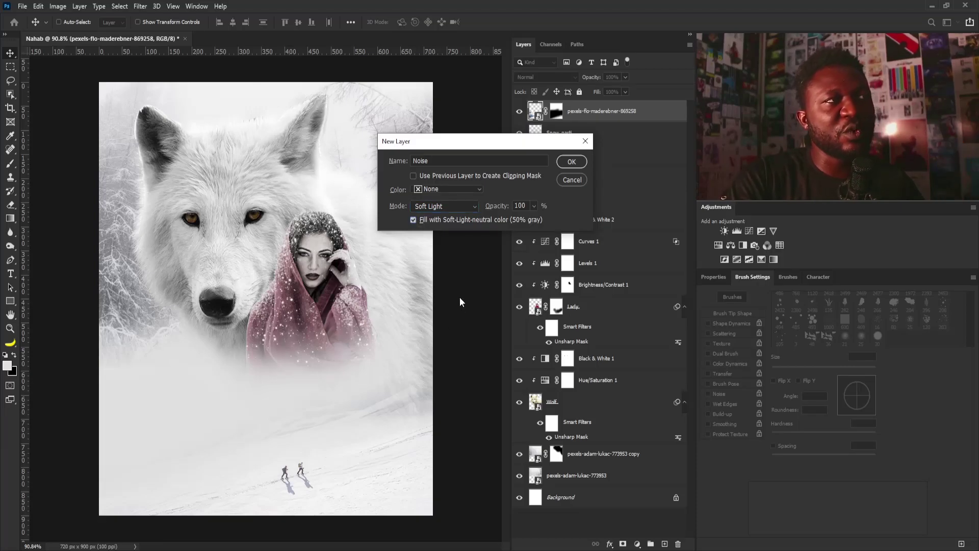
click(571, 161)
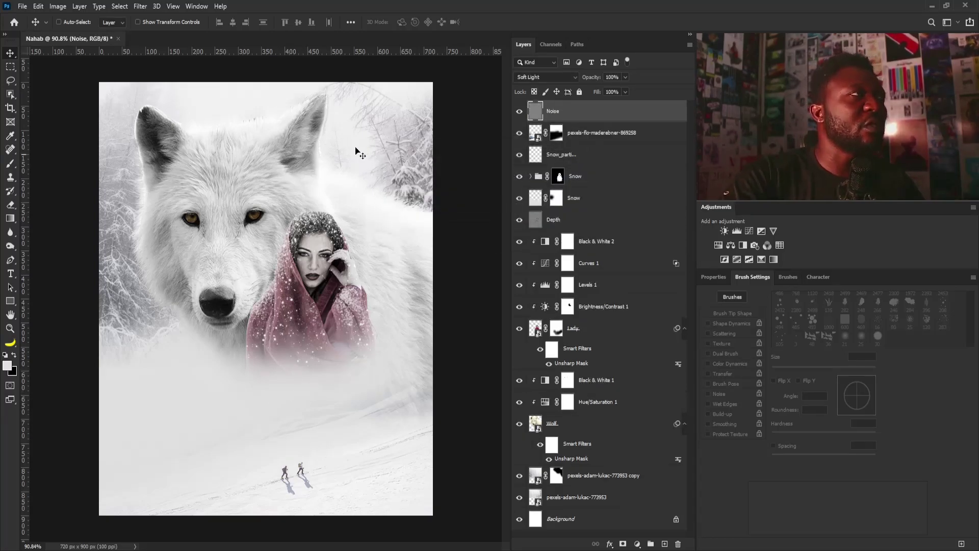
Add 12.5% uniform monochromatic noise to the Noise layer and lower its opacity to 60%
click(145, 8)
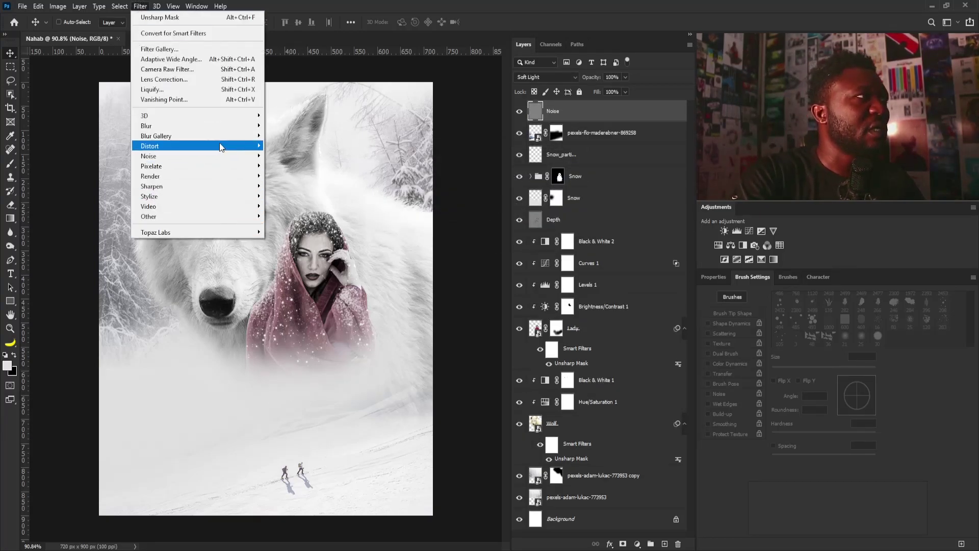
mouse_move(153, 156)
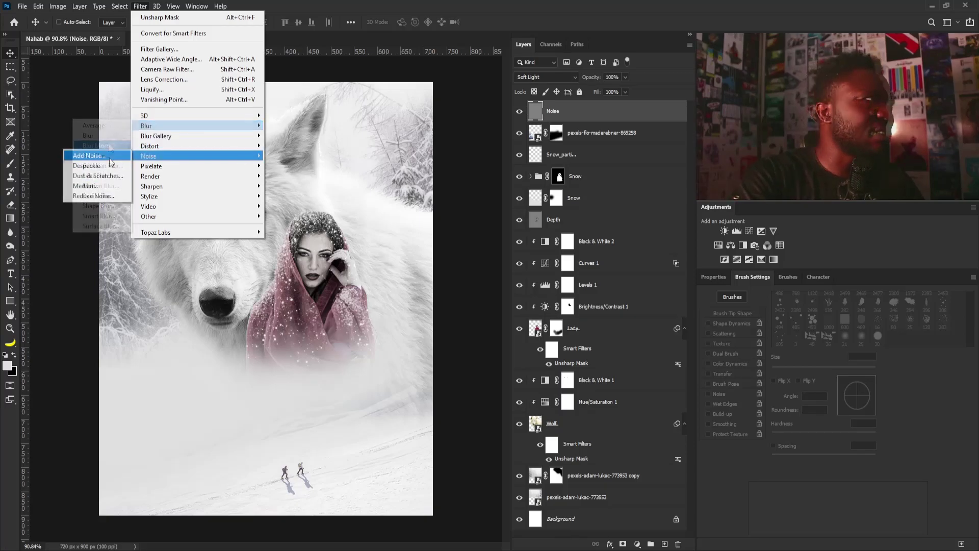
click(97, 155)
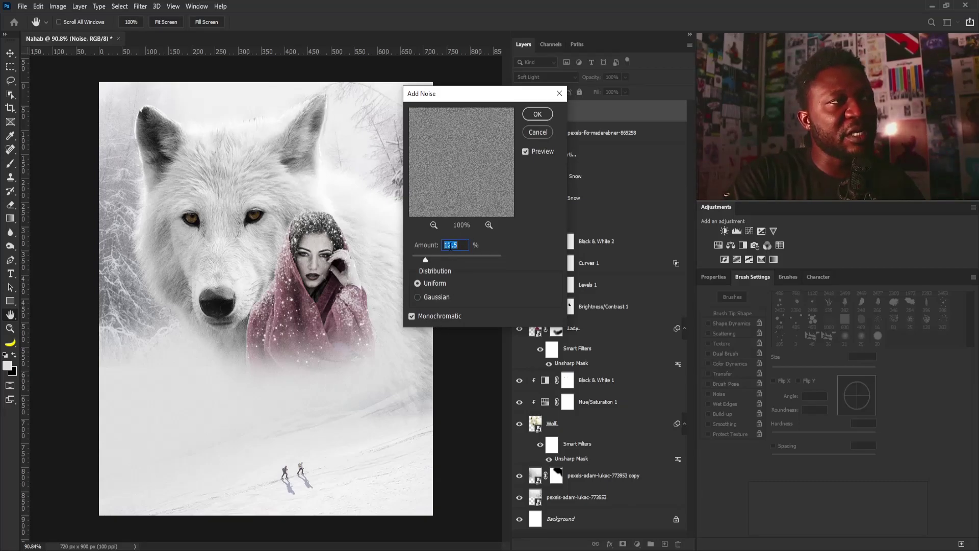
click(537, 114)
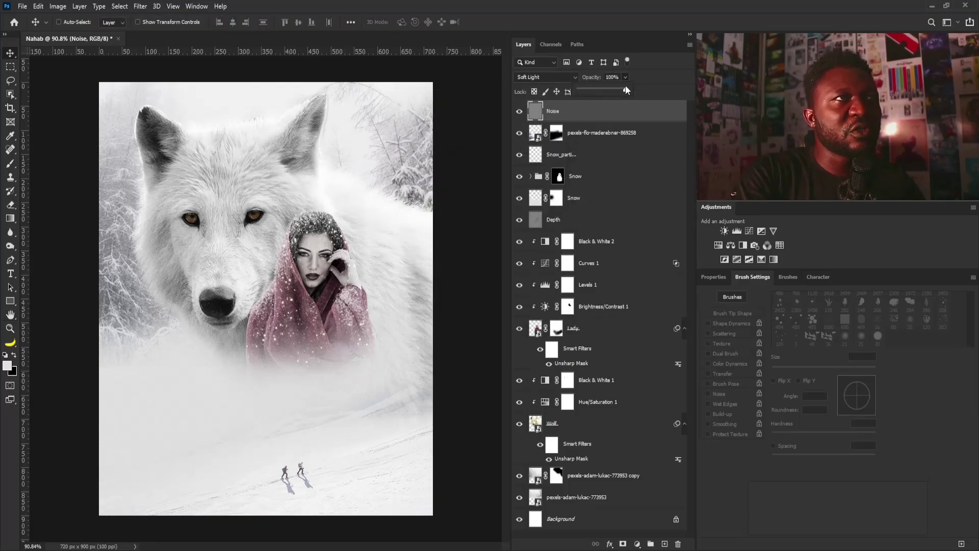
drag(610, 90, 608, 90)
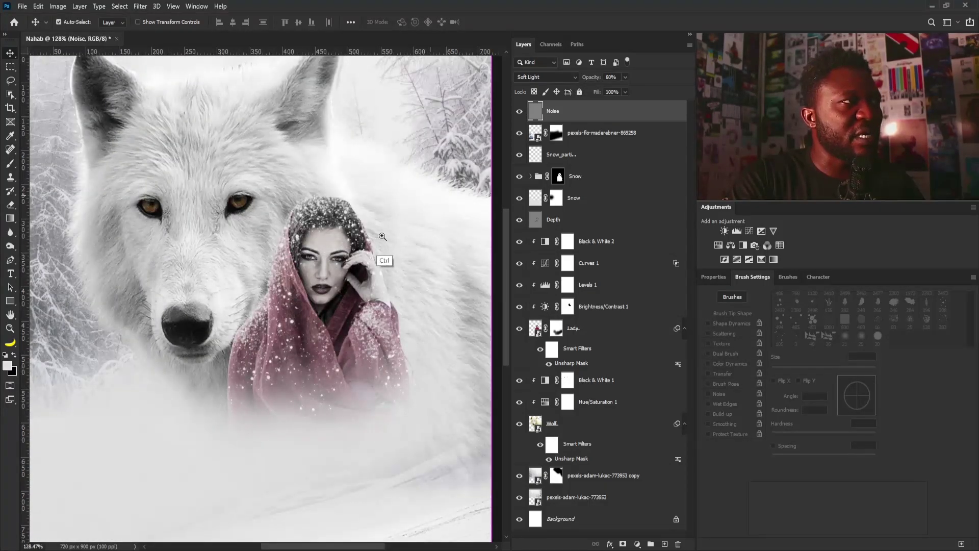
scroll(383, 237, down, 3)
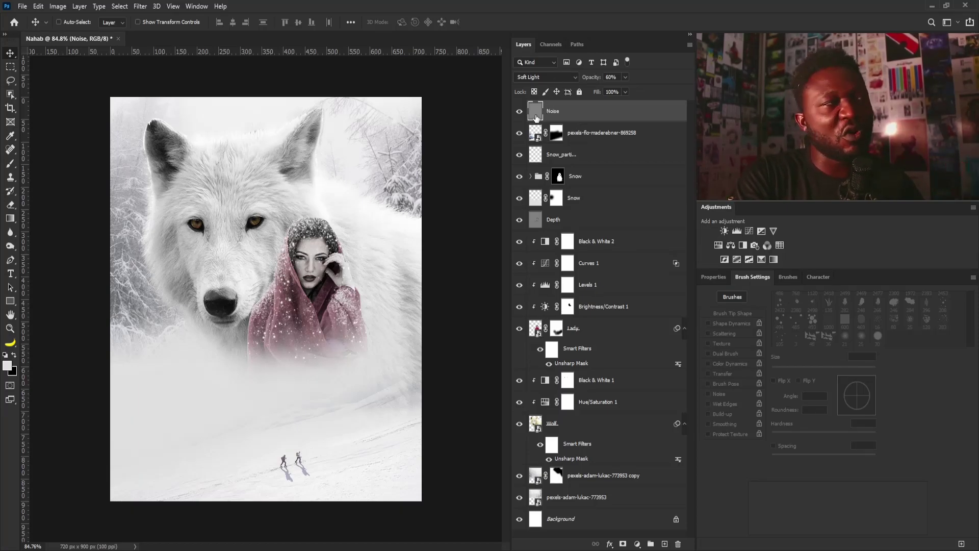
Stamp all visible layers onto a new top layer and convert it to a smart object
key(ctrl+alt+shift+e)
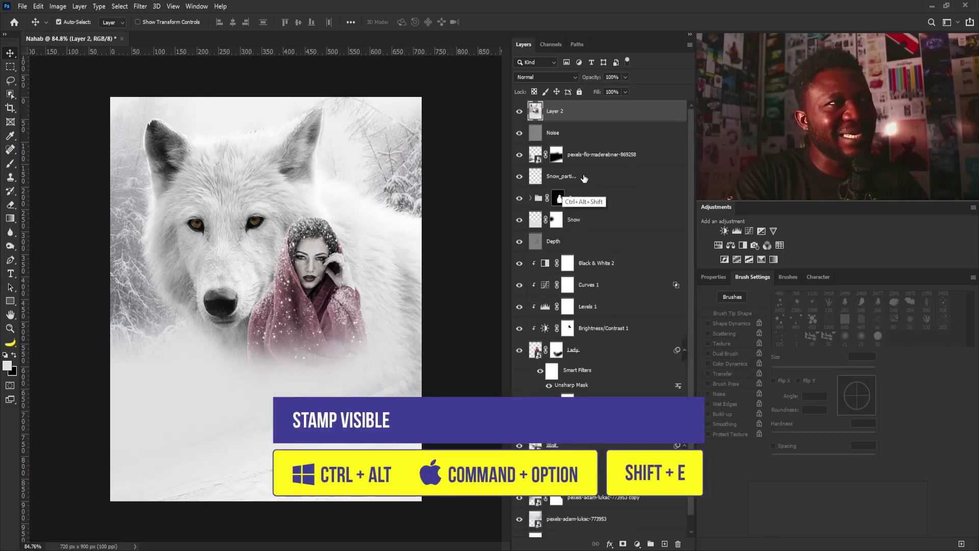
right_click(557, 115)
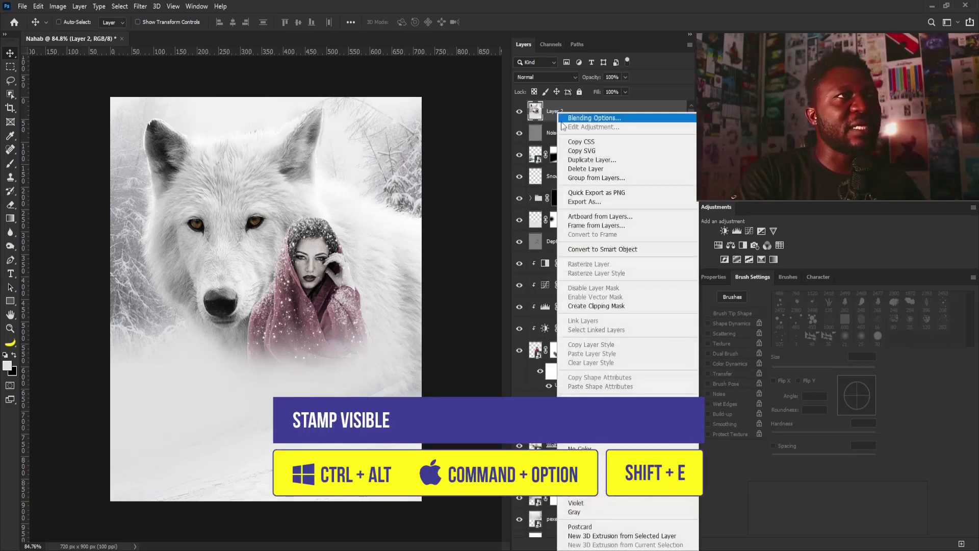
click(607, 248)
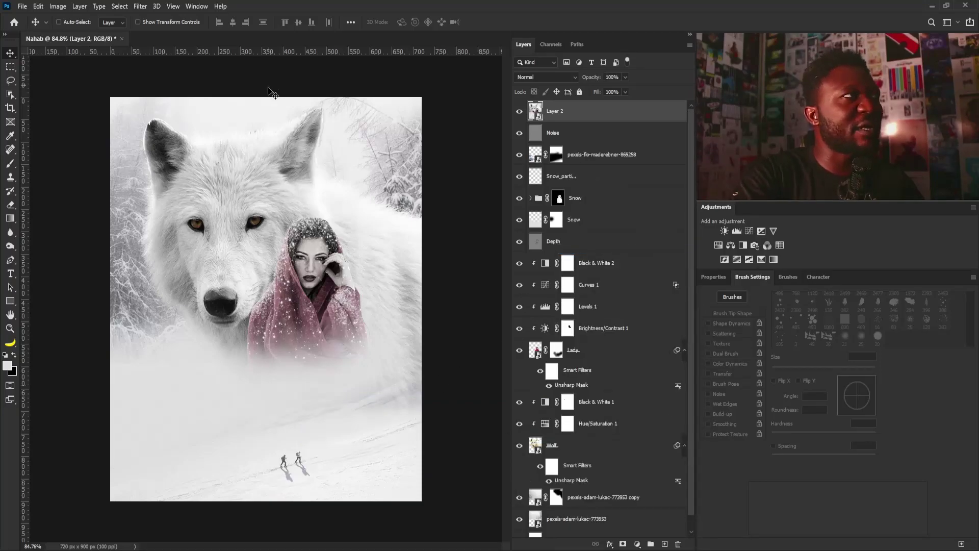
Apply Smart Sharpen to the stamped layer with amount 131%, radius 0.6 px, 10% noise reduction and Lens Blur removal
click(140, 6)
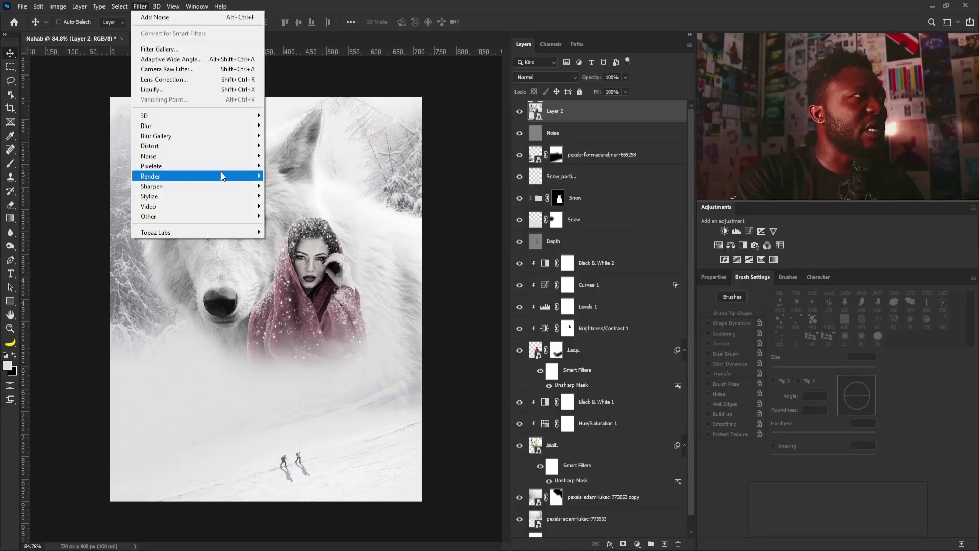
mouse_move(224, 188)
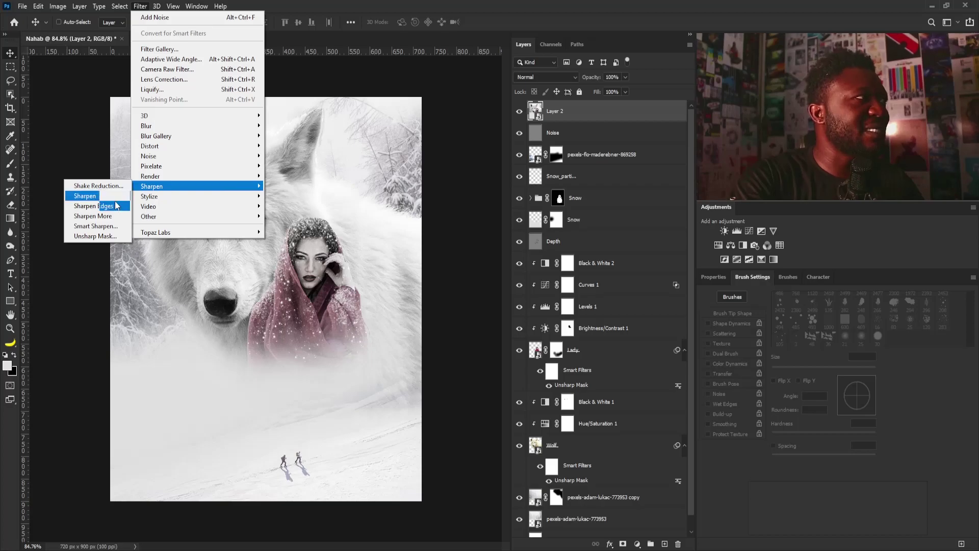
click(118, 227)
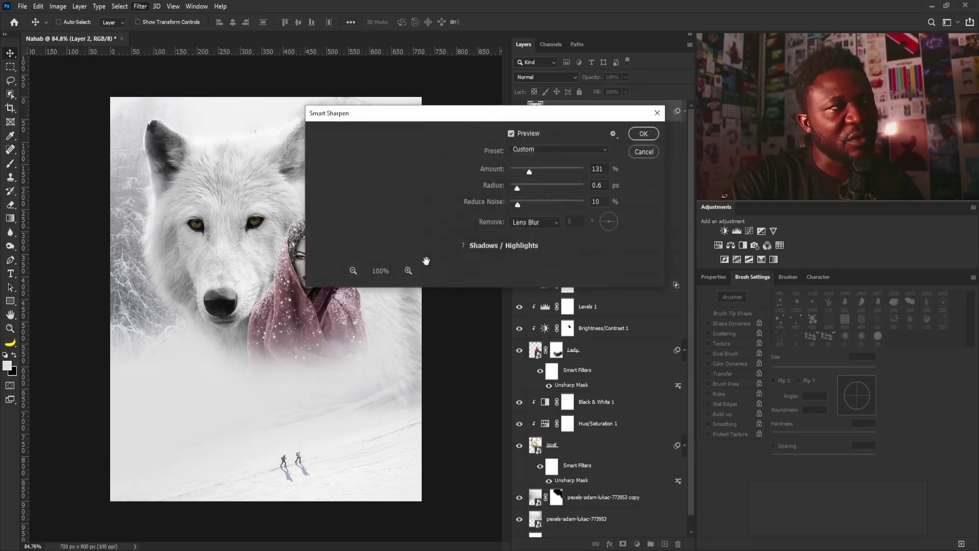
drag(508, 119, 441, 273)
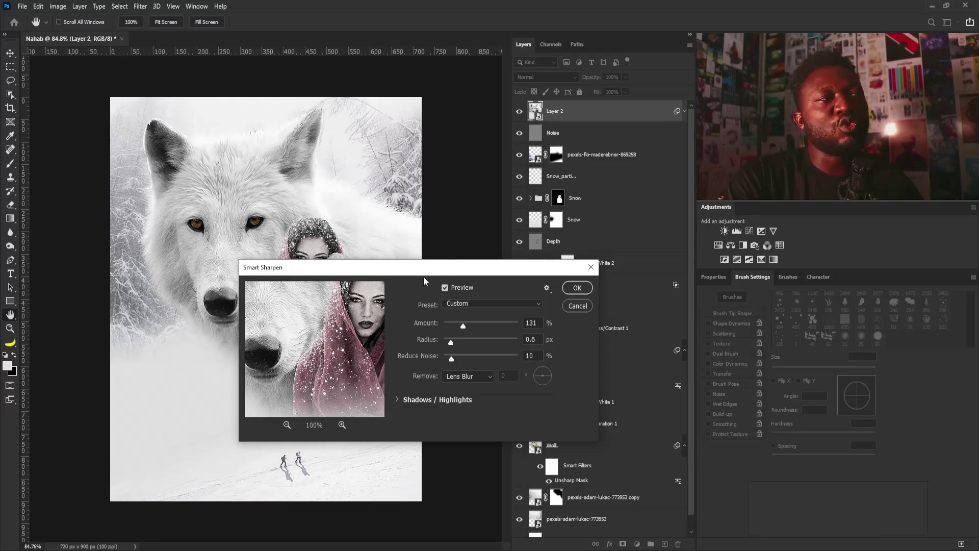
drag(433, 271, 419, 276)
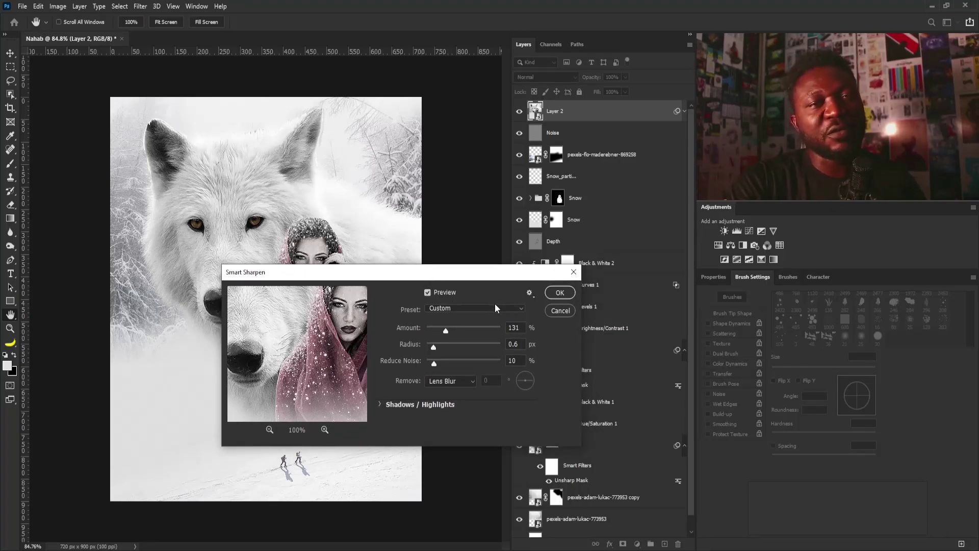
drag(403, 272, 424, 217)
drag(375, 260, 369, 305)
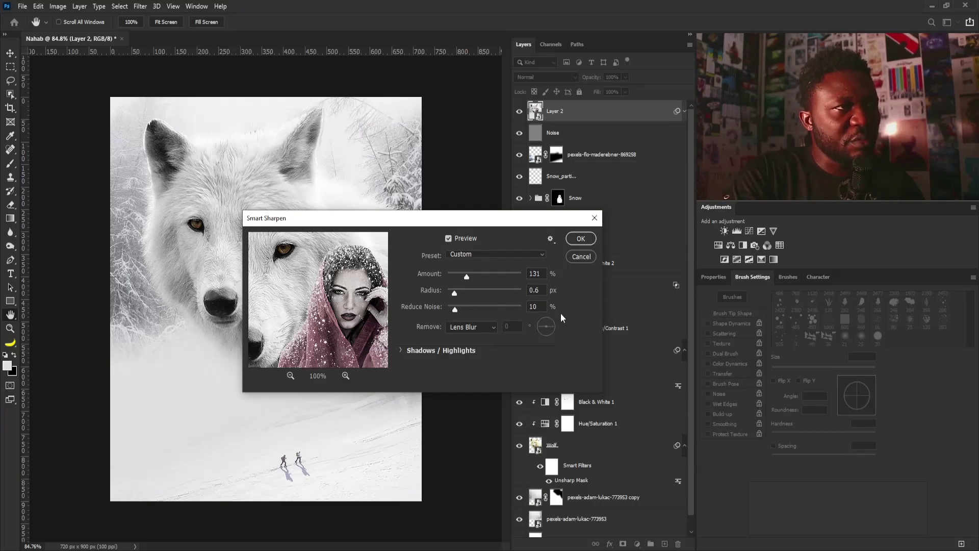
click(581, 238)
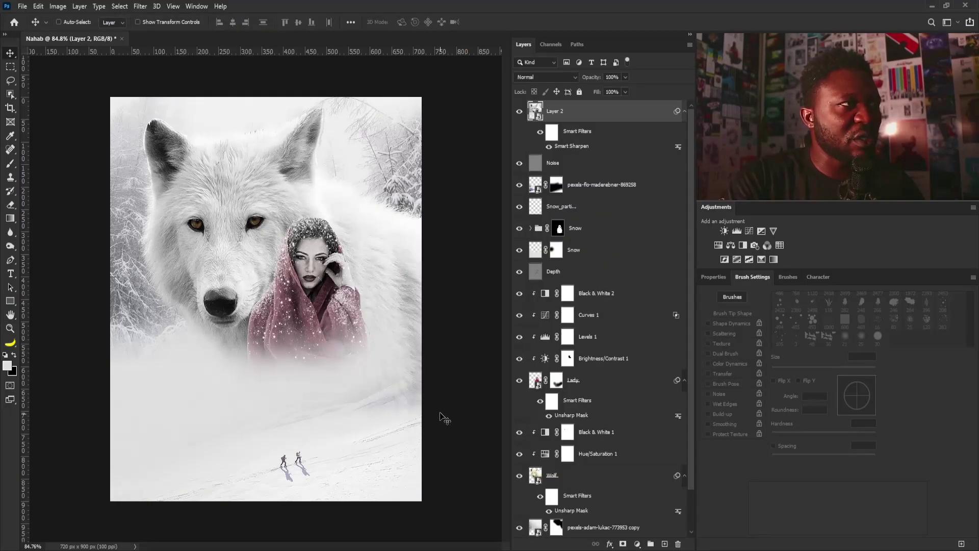
Place the Snow image of white flakes on black as a new layer above the sharpened composite
key(ctrl)
drag(238, 350, 309, 326)
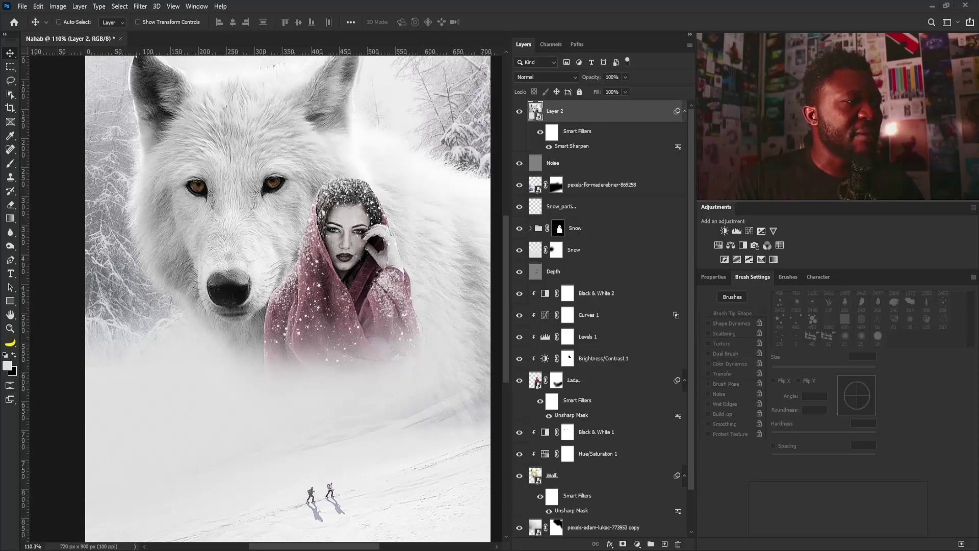
drag(978, 217, 225, 217)
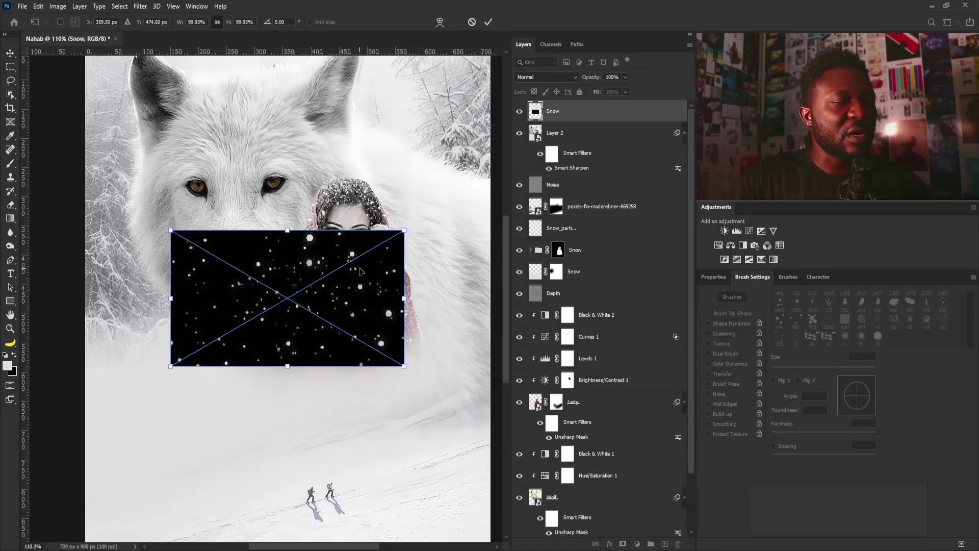
key(Return)
Apply a 4 px Field Blur to the placed Snow image
click(139, 6)
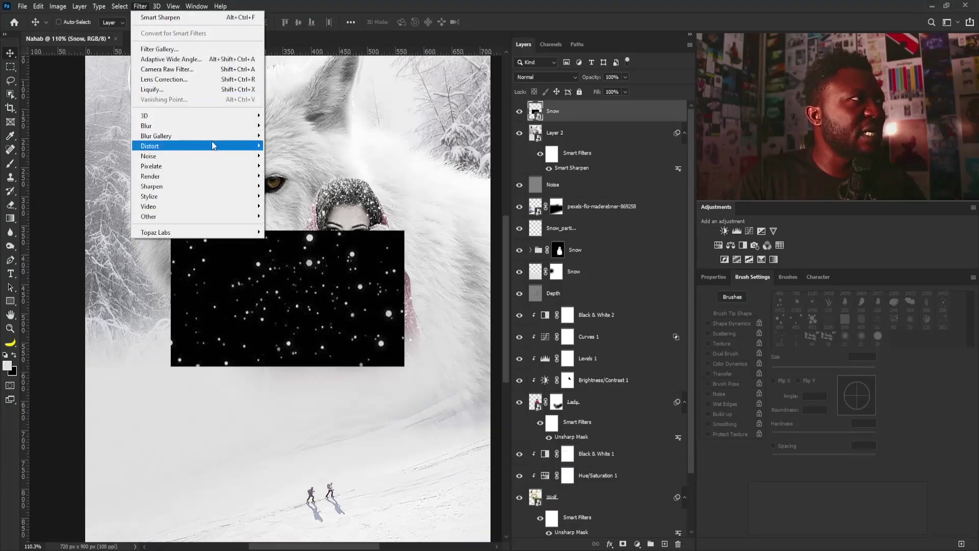
mouse_move(206, 137)
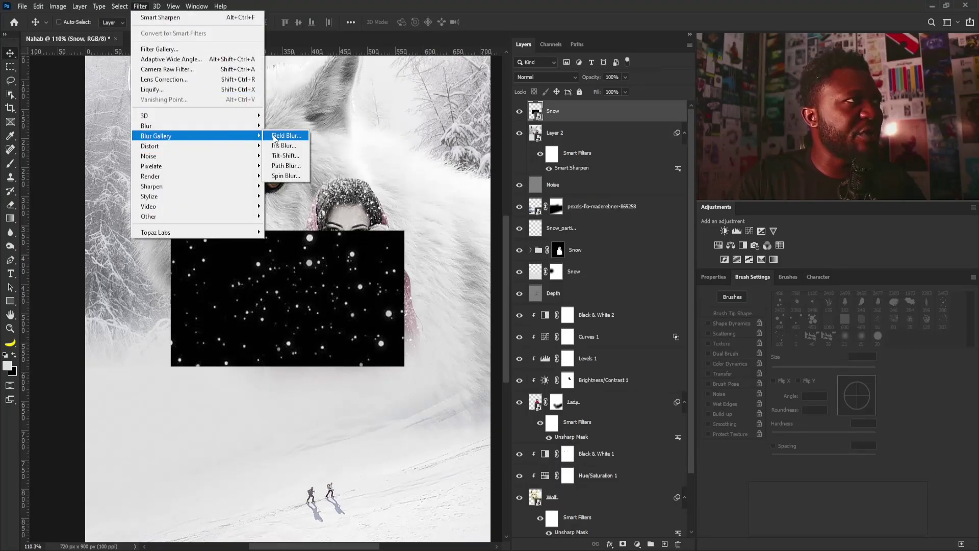
click(273, 134)
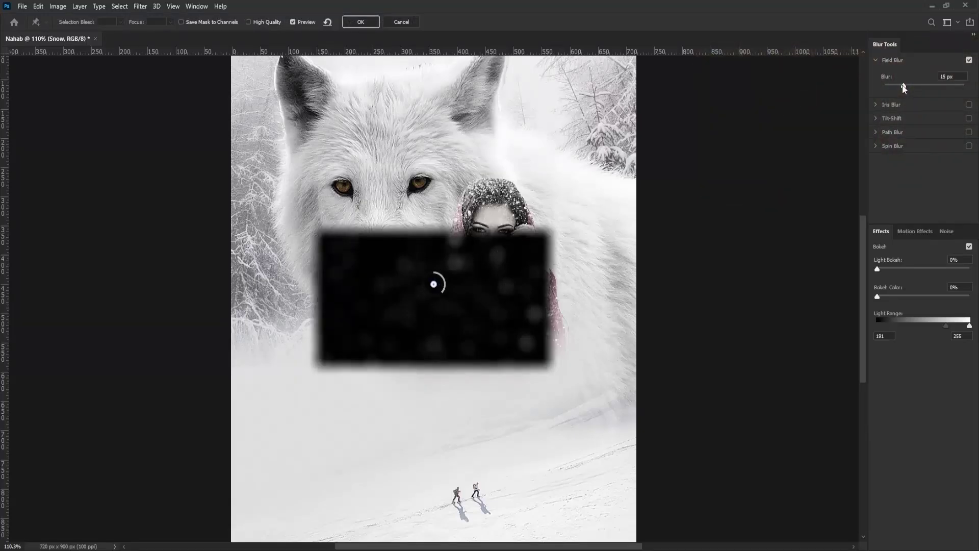
drag(900, 86, 892, 86)
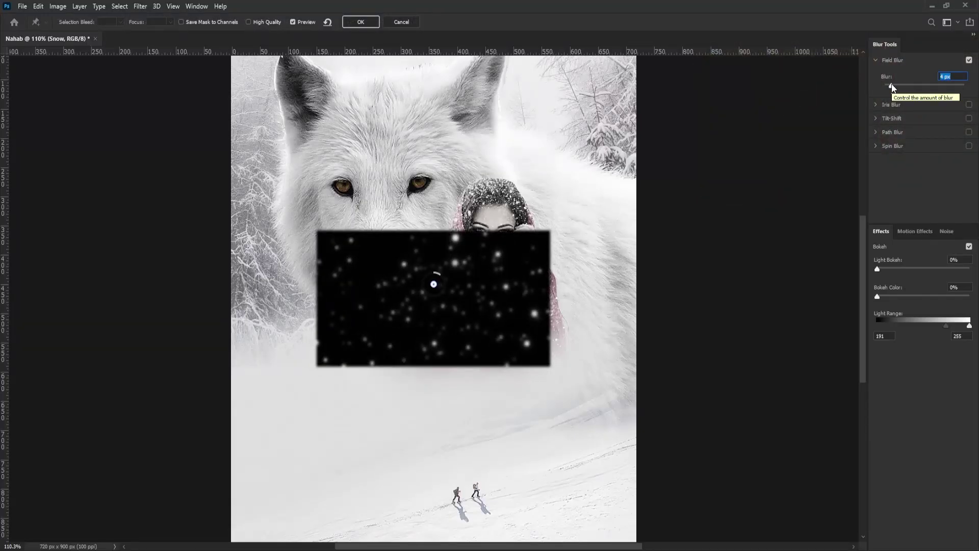
click(359, 23)
Scale the Snow image to about 318% and move it up, centred horizontally, over the wolf and woman
key(ctrl+t)
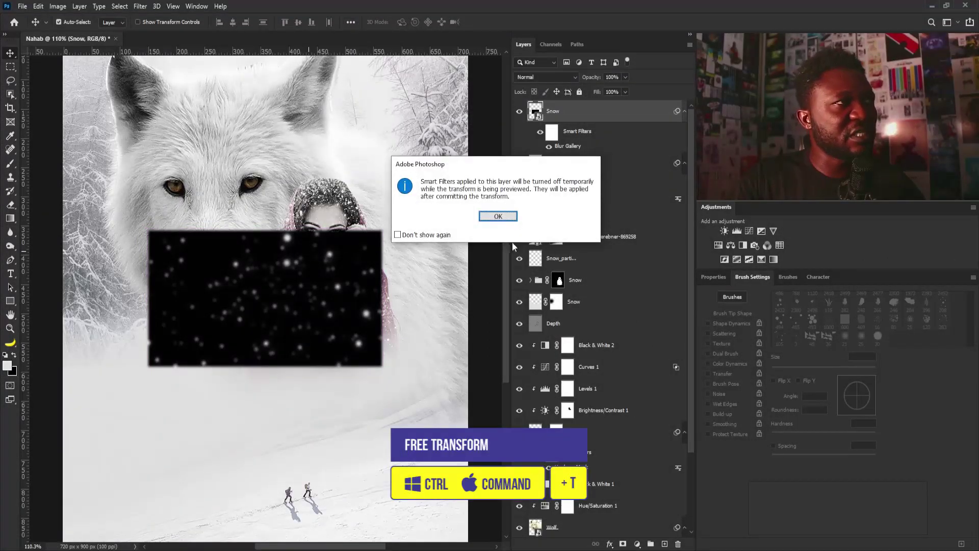
click(497, 216)
scroll(306, 265, down, 4)
drag(324, 270, 453, 196)
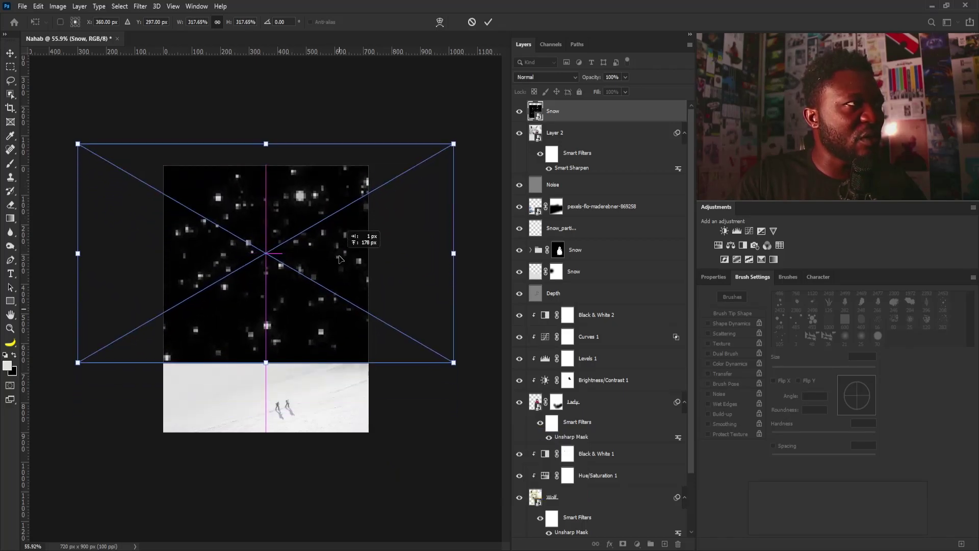
key(Return)
Blend the top Snow layer in Screen mode and reduce its opacity to 49%
click(541, 80)
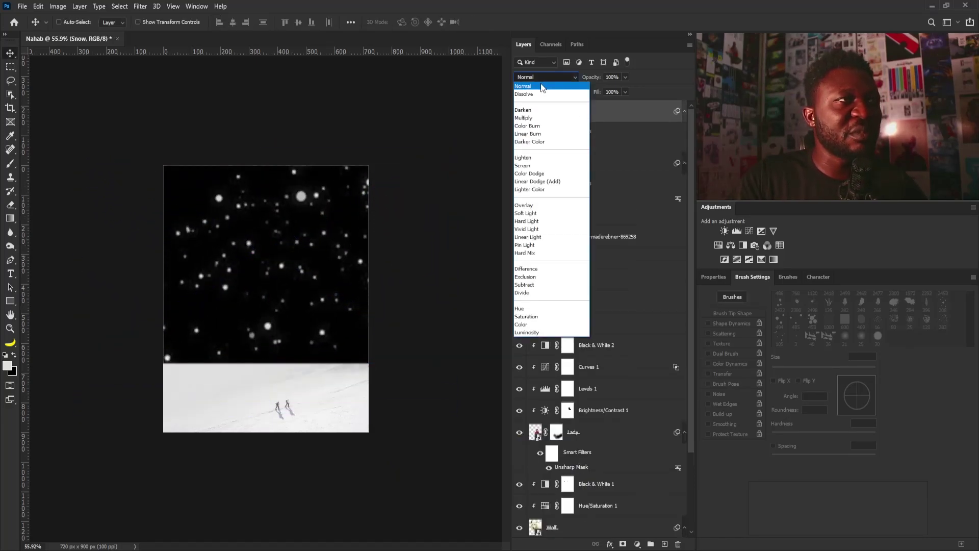
click(541, 166)
key(ctrl+0)
key(ctrl+;)
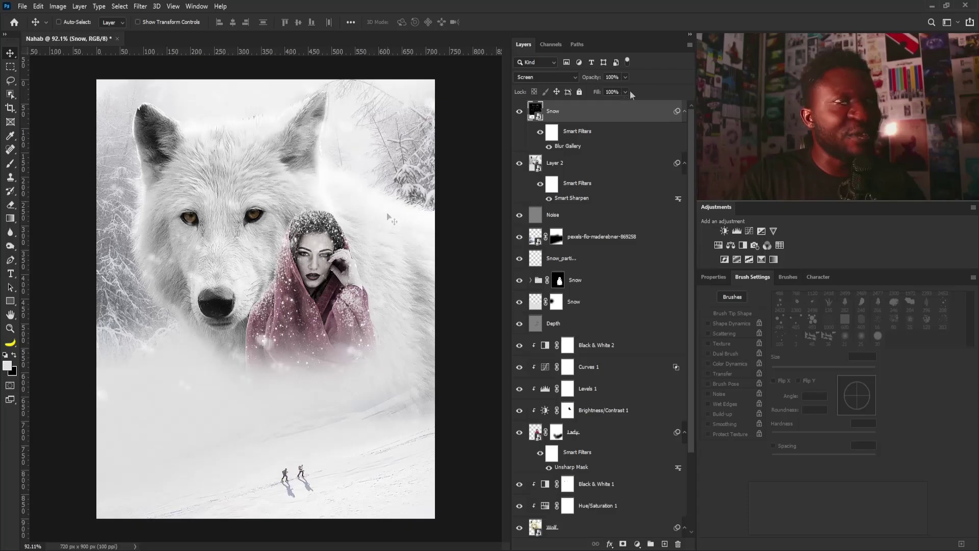
click(625, 77)
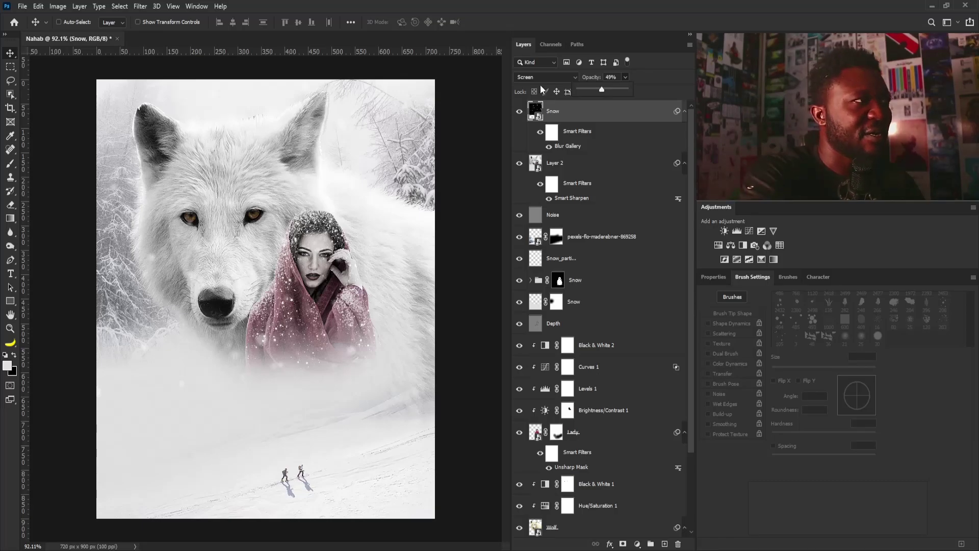
click(230, 290)
Add a text line reading NAHABN on the snow below the wolf and colour it black (000000)
click(12, 276)
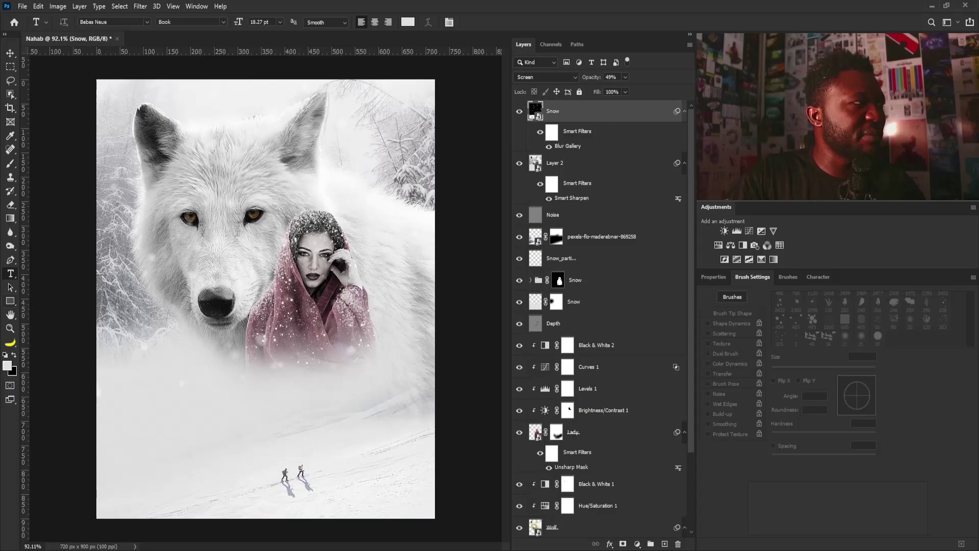
click(166, 406)
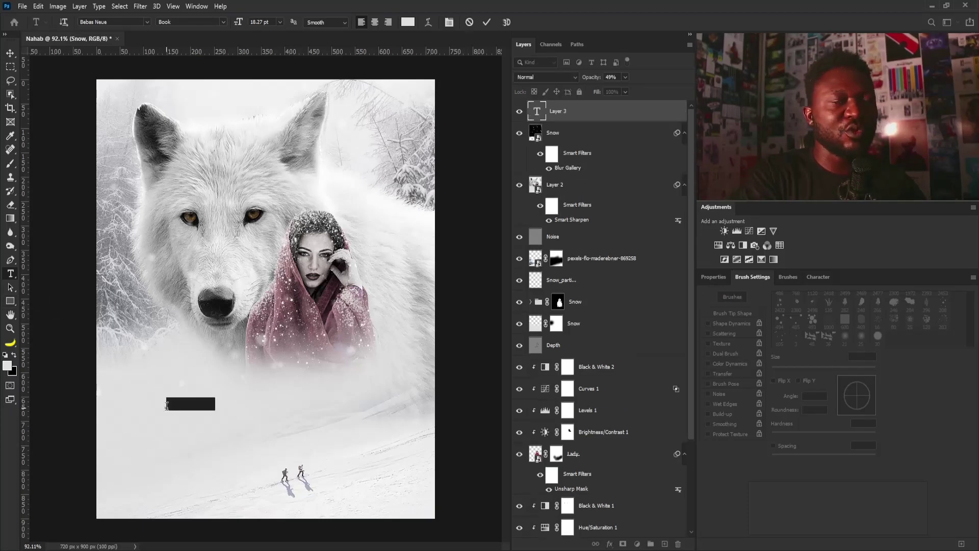
key(BackSpace)
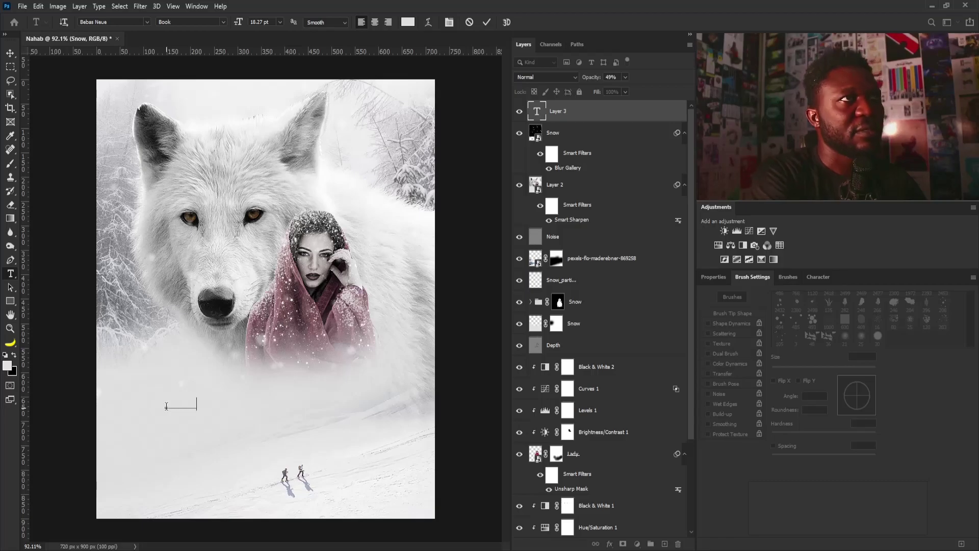
key(ctrl+a)
click(713, 277)
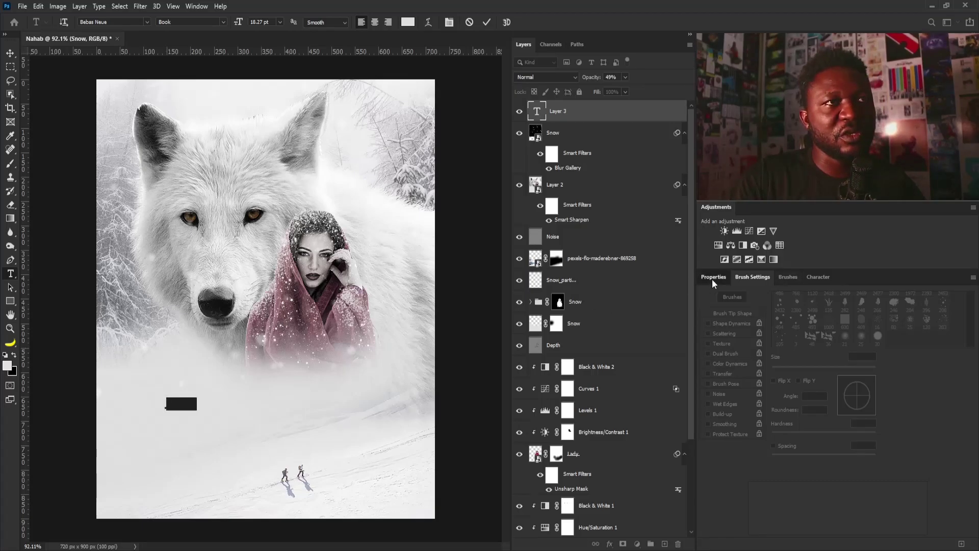
click(784, 439)
text(000000)
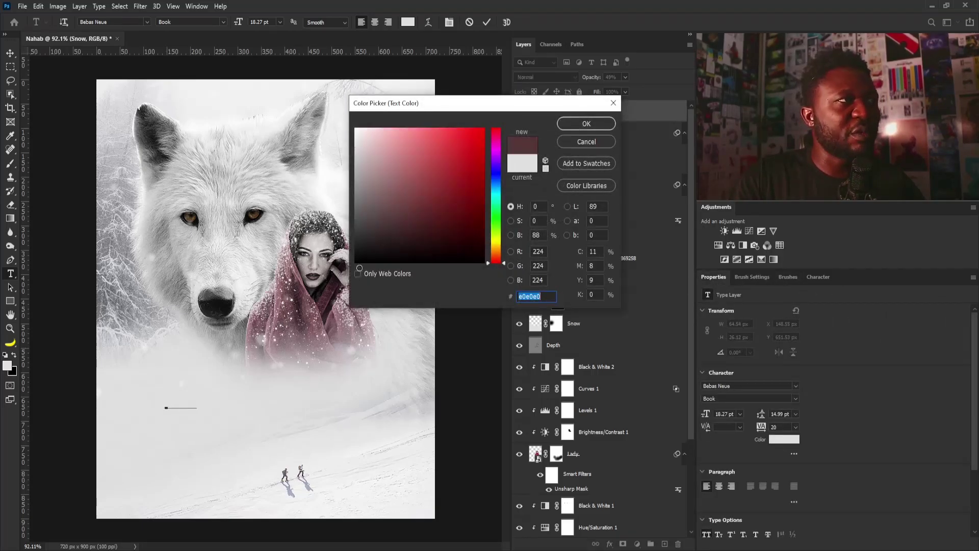
click(587, 124)
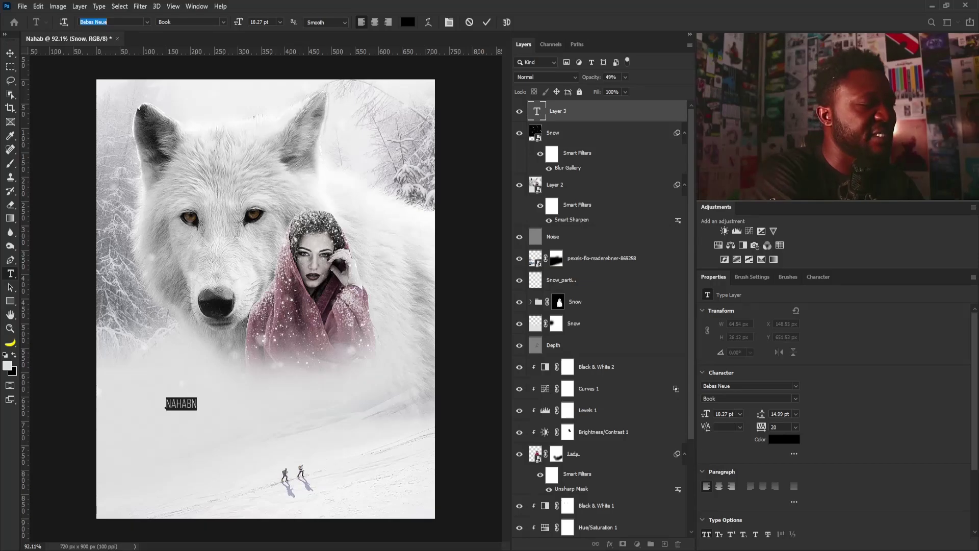
Set the text's font to Helvetica Neue LT Pro 83 Heavy Extended and delete its last letter so it reads NAHAB
text(helv)
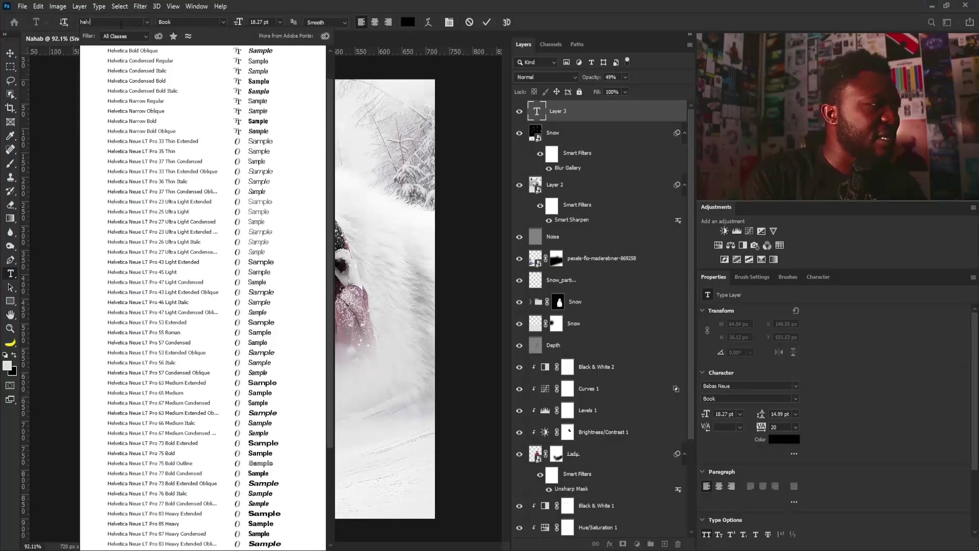
key(Down)
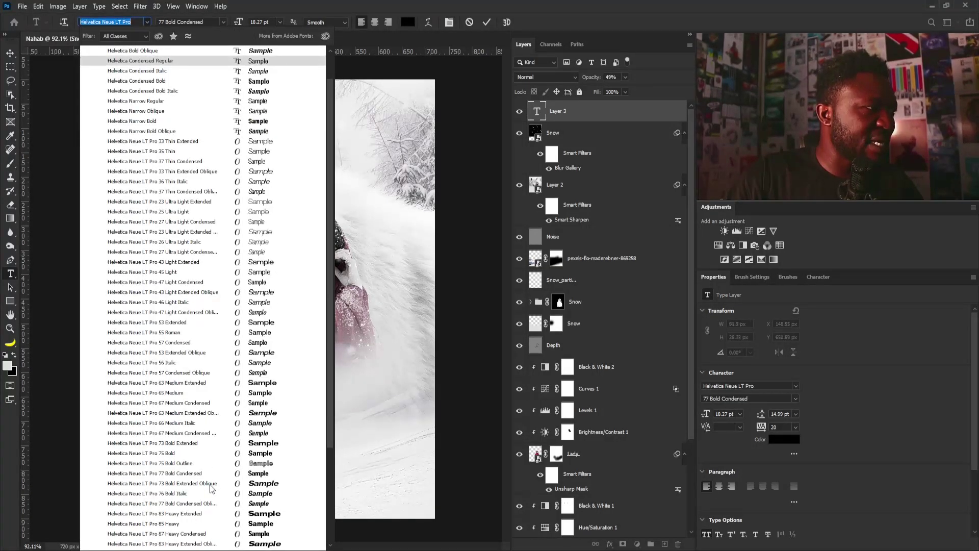
click(259, 516)
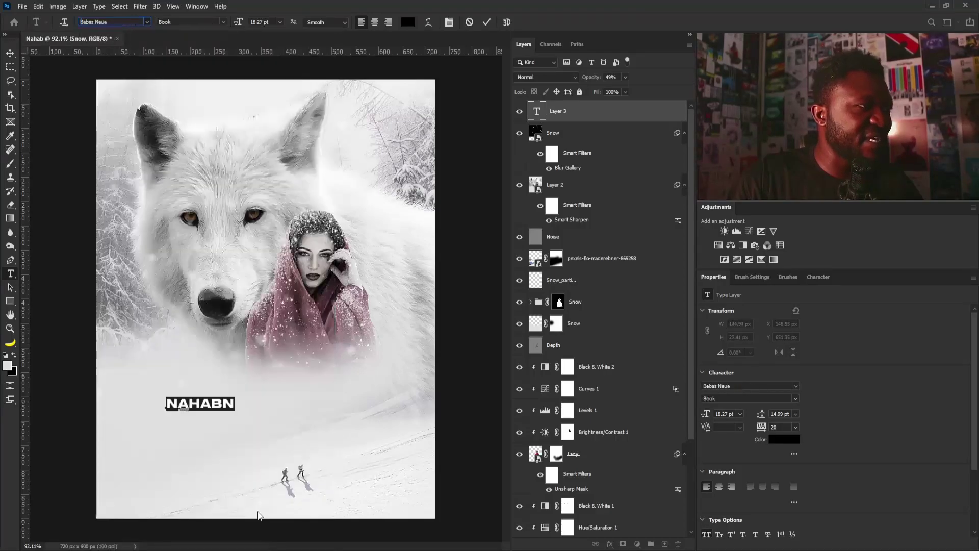
click(222, 404)
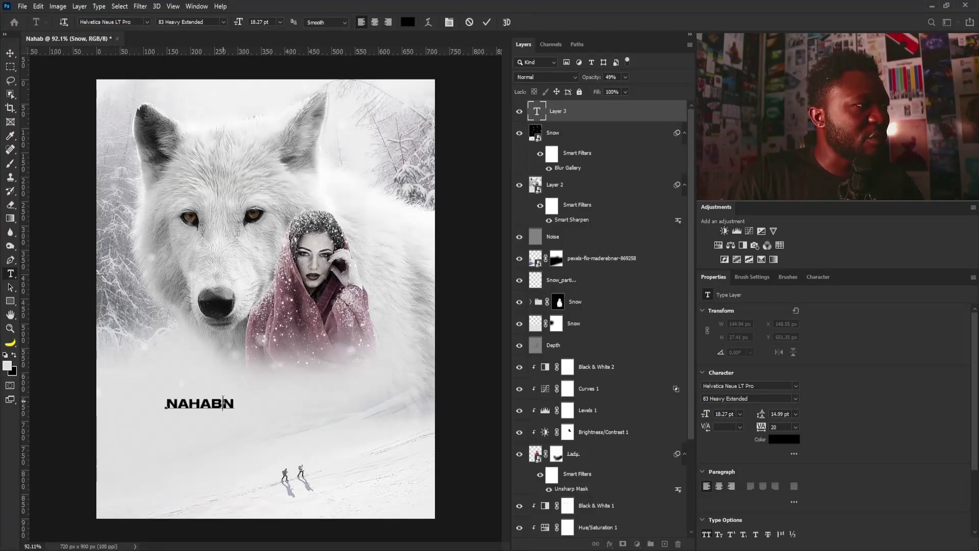
key(BackSpace)
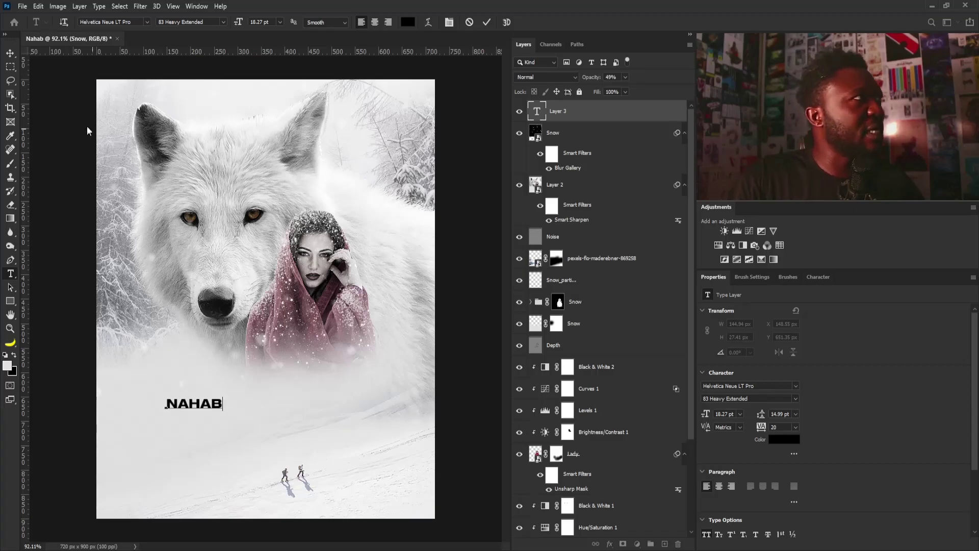
Enlarge the NAHAB title proportionally to about 79 pt and place it between the woman and the two hikers
click(9, 55)
key(ctrl+t)
drag(223, 413, 292, 421)
drag(231, 389, 310, 414)
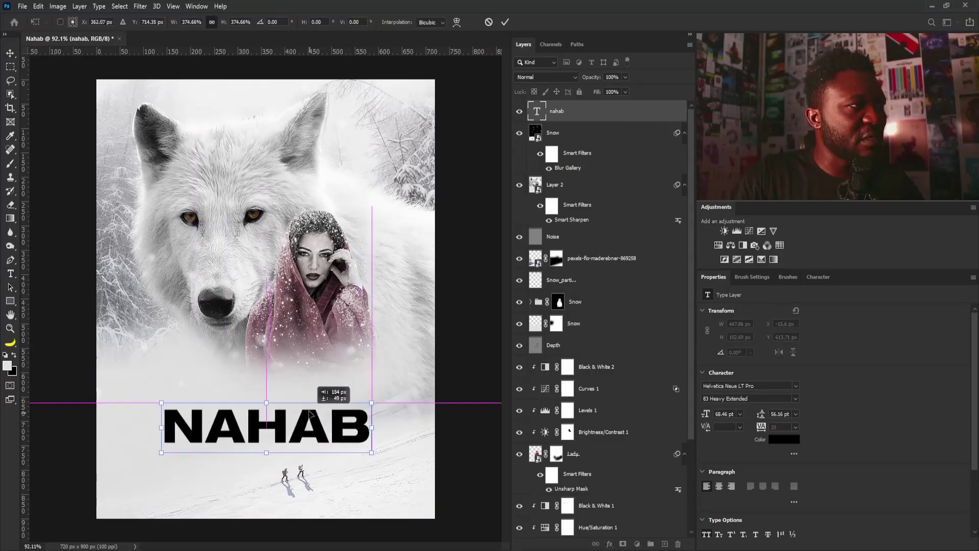
drag(372, 403, 381, 400)
key(Return)
drag(340, 431, 336, 420)
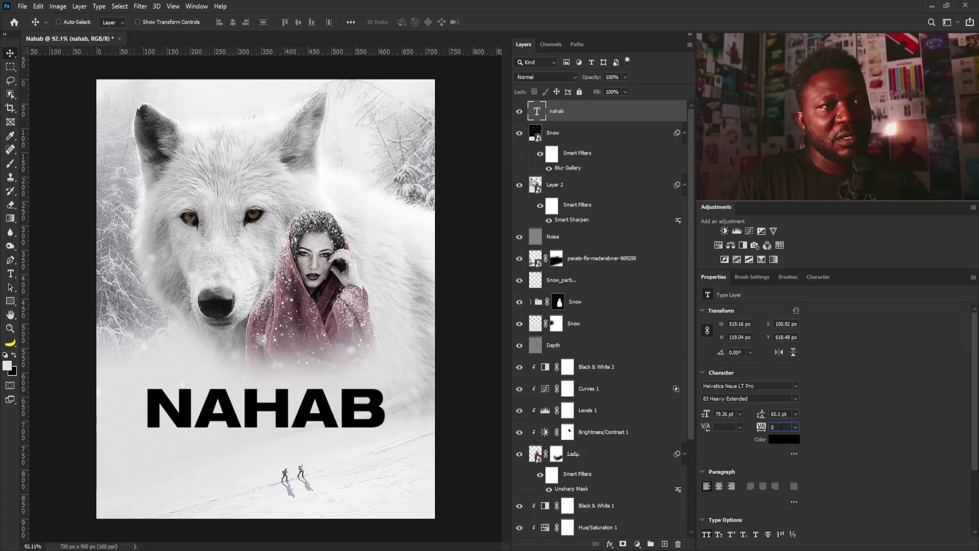
Set the NAHAB title's tracking to -40 and move it slightly down towards the hikers
text(-40)
key(Return)
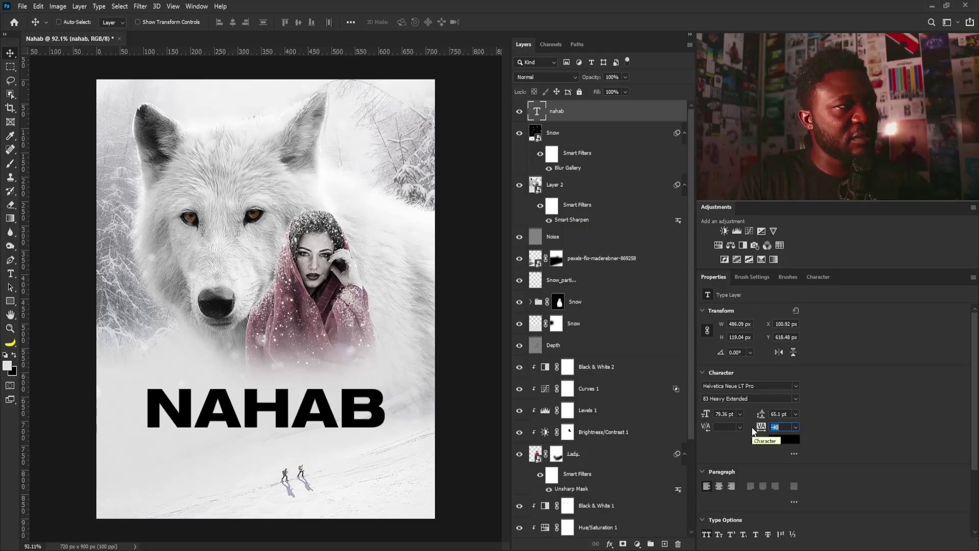
drag(263, 418, 261, 424)
key(ctrl+z)
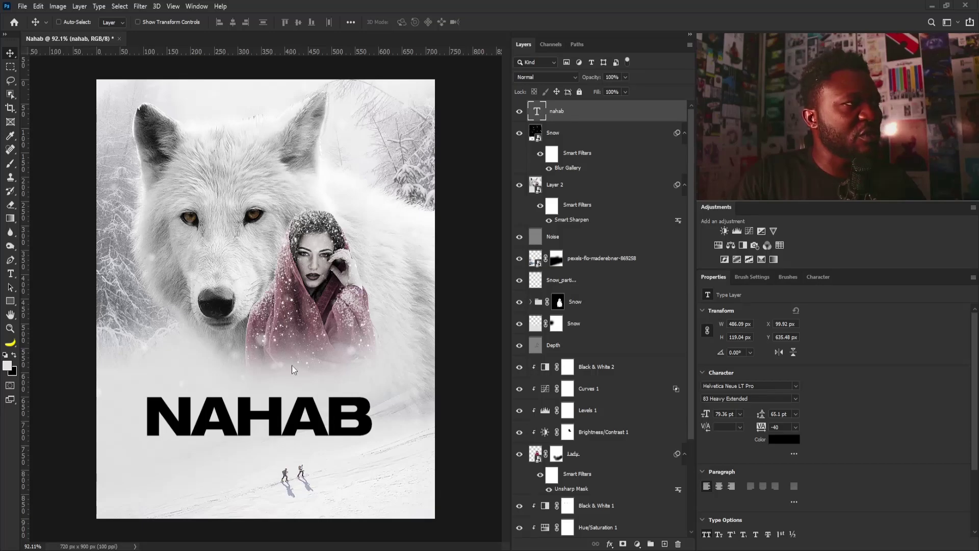
Place the snowy forest photo as a rasterized layer above the NAHAB title and invert its colours
key(Return)
right_click(590, 115)
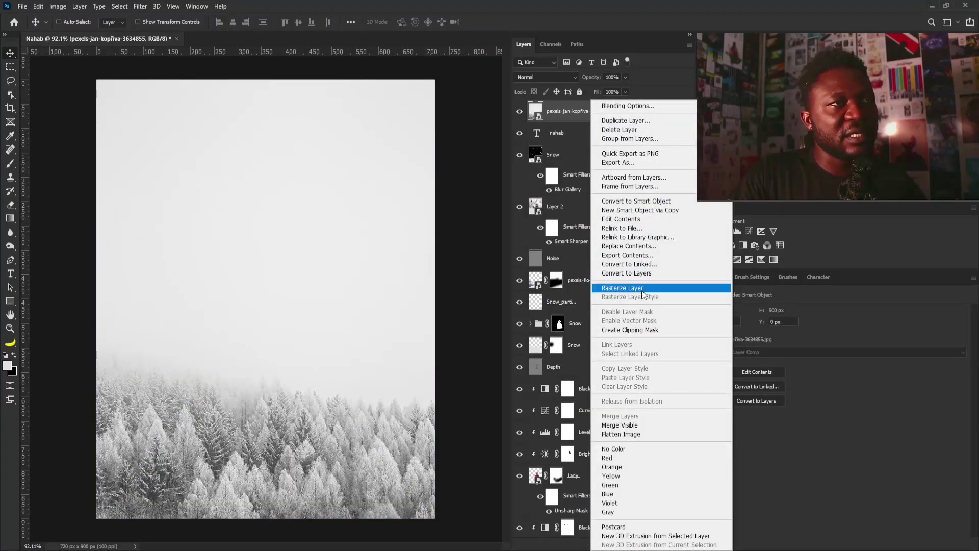
click(642, 289)
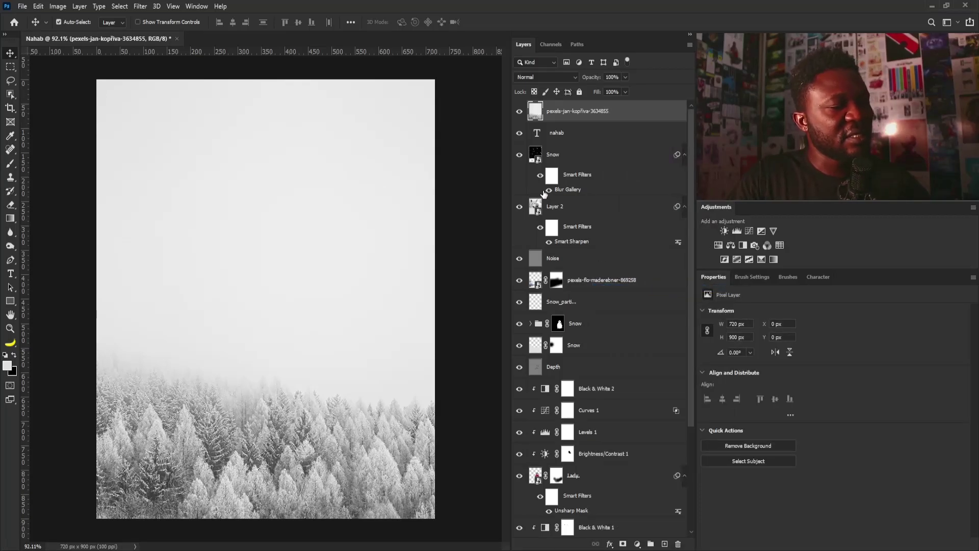
key(ctrl+i)
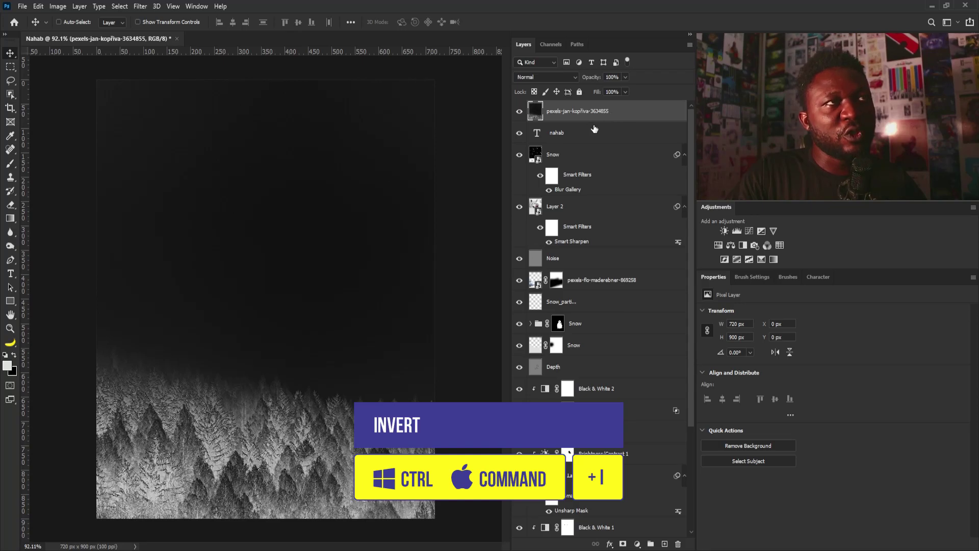
Clip the inverted forest layer to the NAHAB title and shift it down about 52 px inside the letters
drag(606, 121, 602, 118)
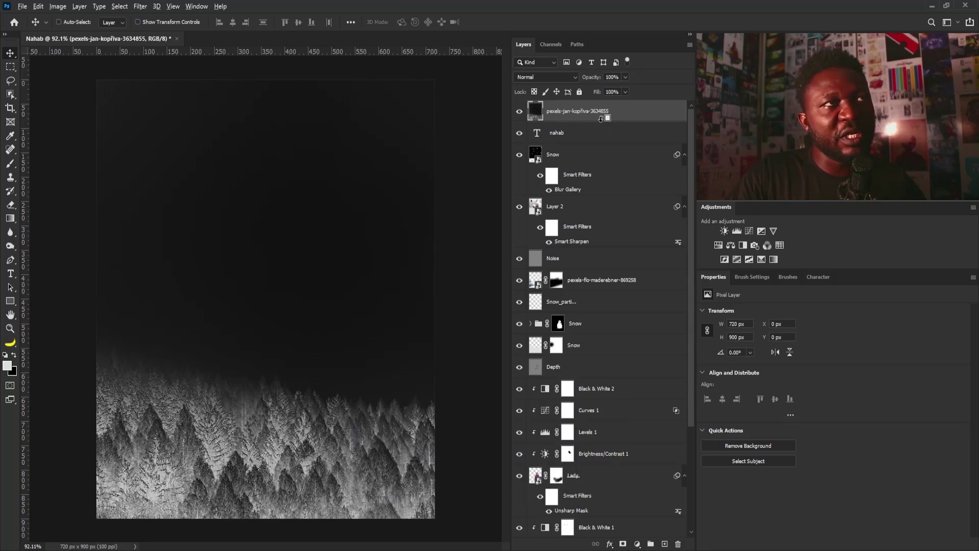
alt+click(602, 118)
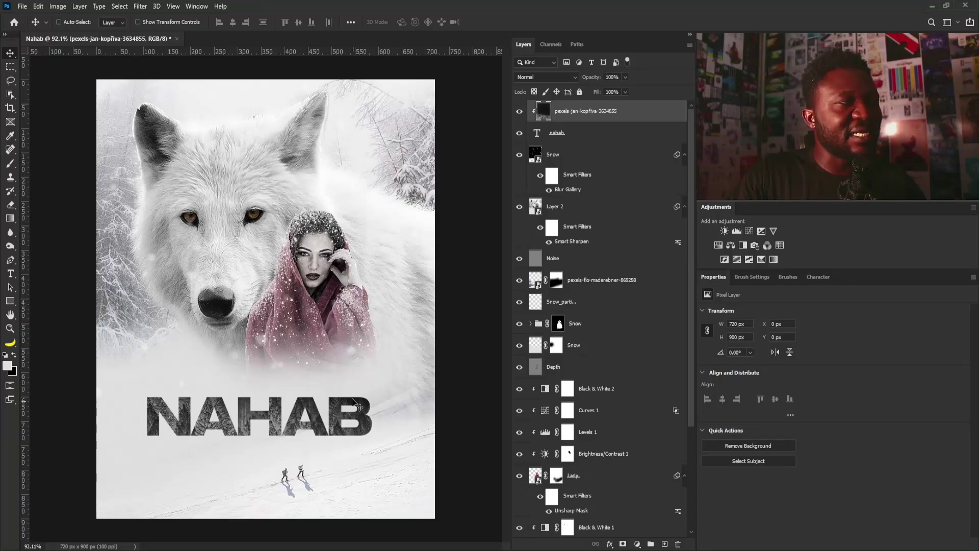
drag(339, 397, 342, 421)
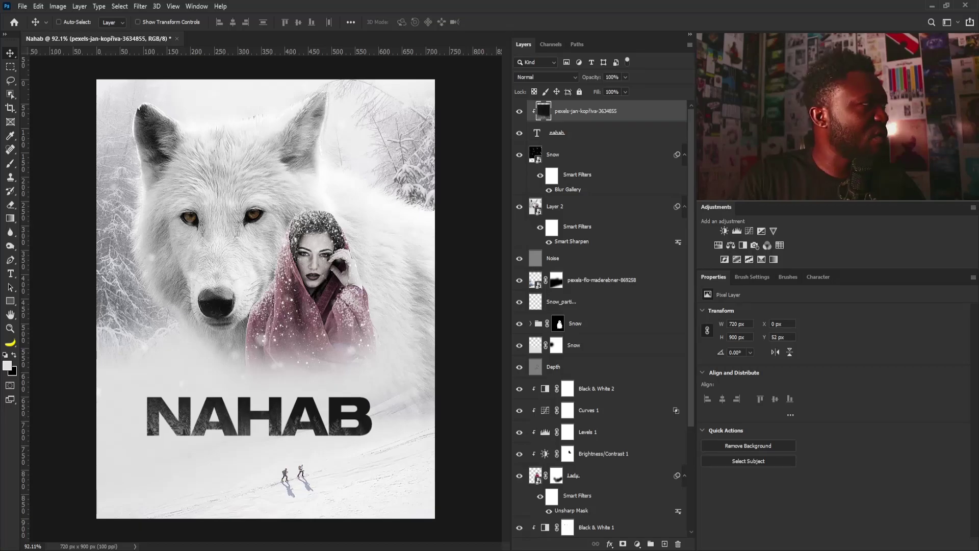
Add the text lines A CEASAR GRAPHIX TUTORIAL above the NAHAB title and THE WOLF OF TAHOO below it
click(10, 274)
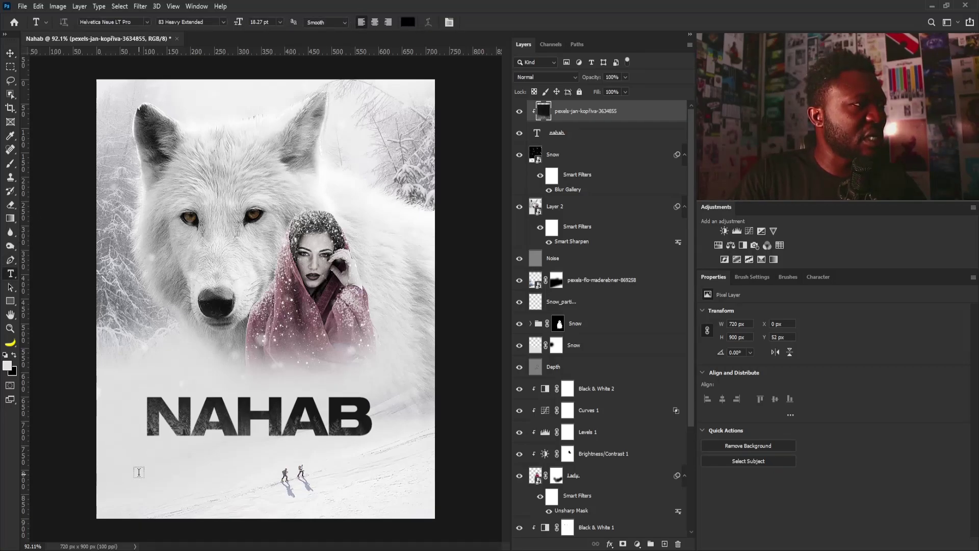
click(138, 461)
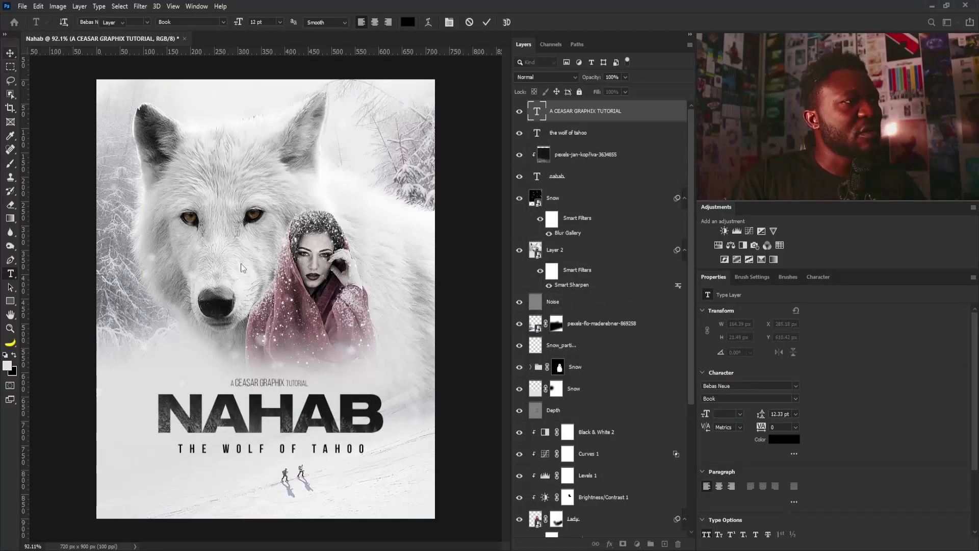
key(v)
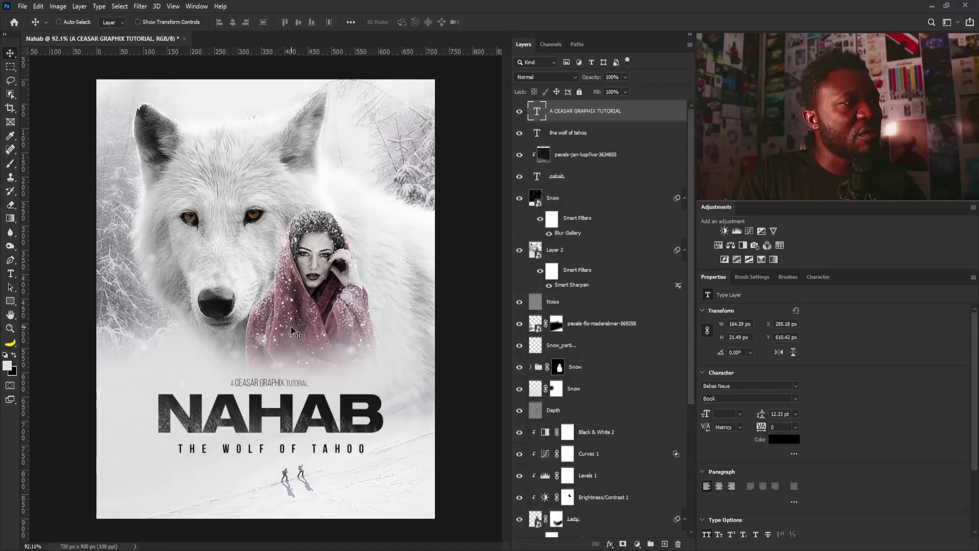